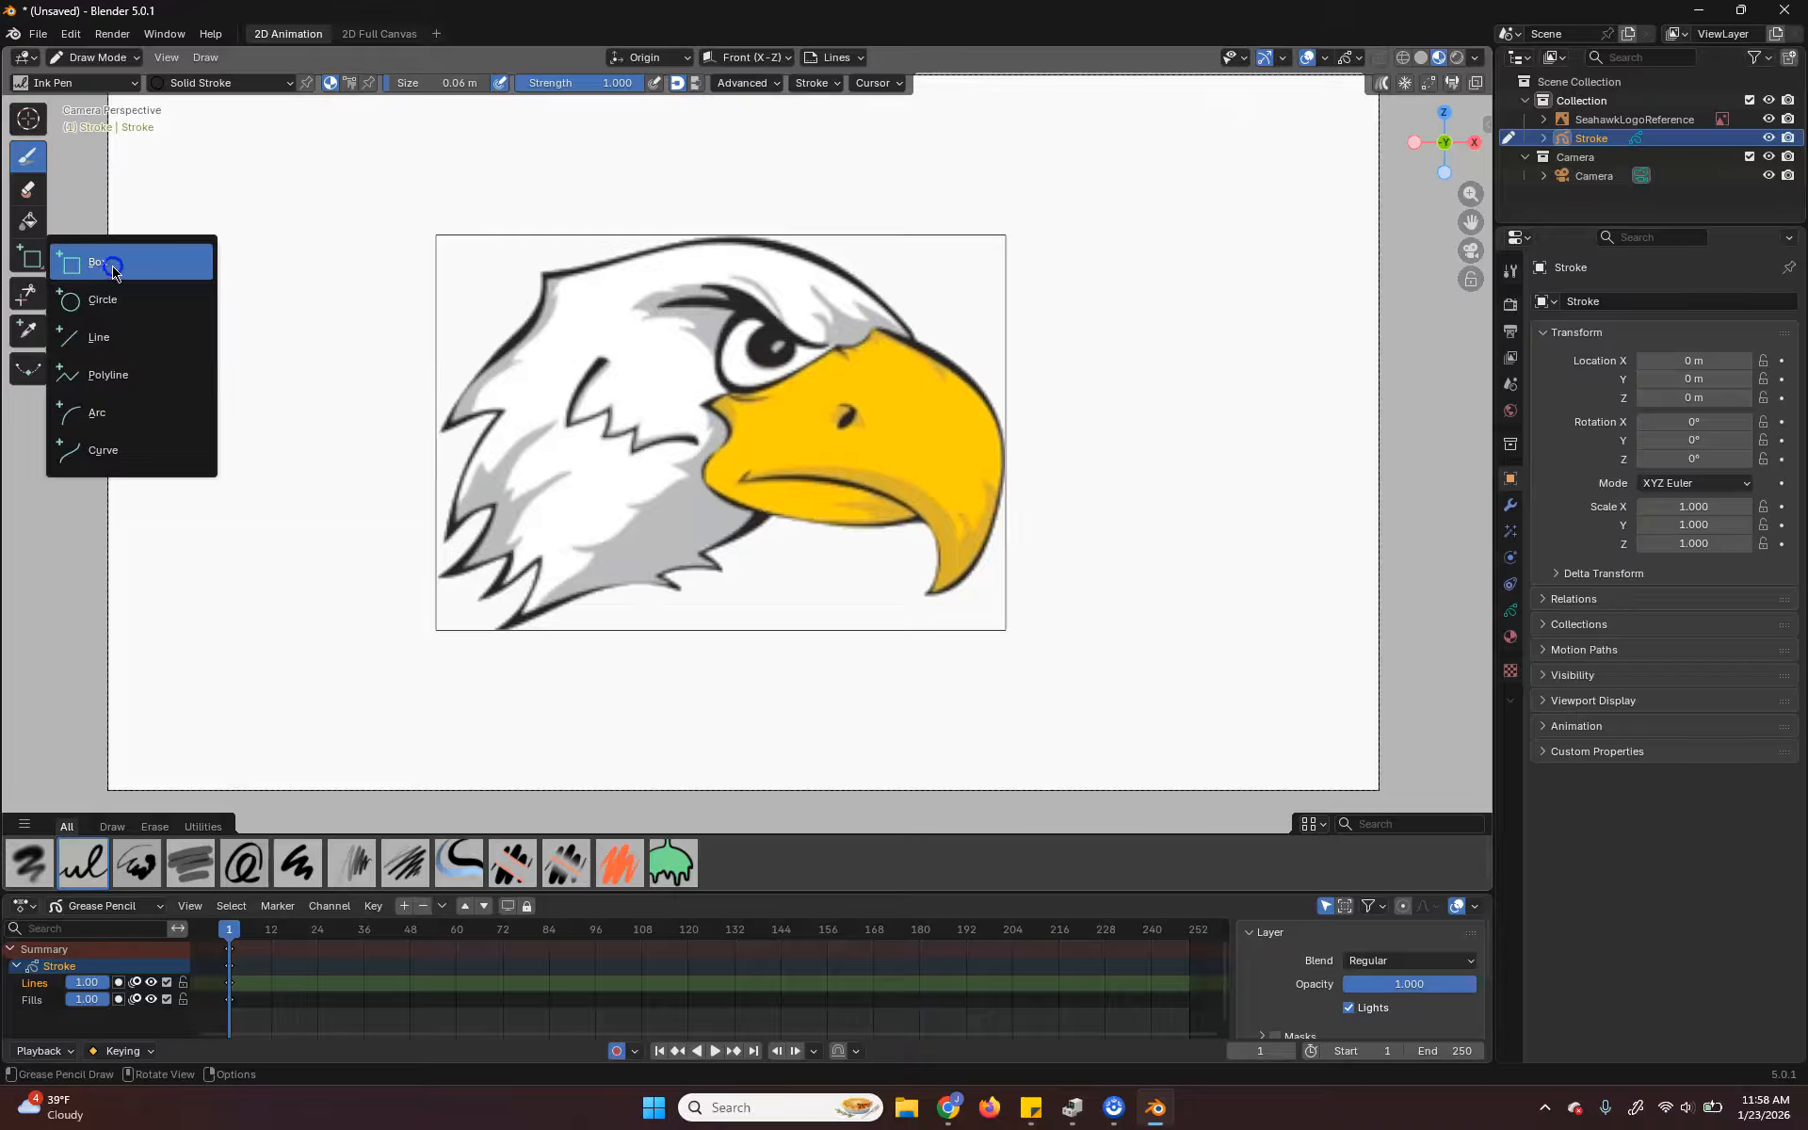
# - Try the Line tool with a sample straight line across the upper area of the eagle reference, and remove it
pyautogui.click(99, 337)
pyautogui.click(271, 263)
pyautogui.moveTo(249, 286); pyautogui.dragTo(631, 204)
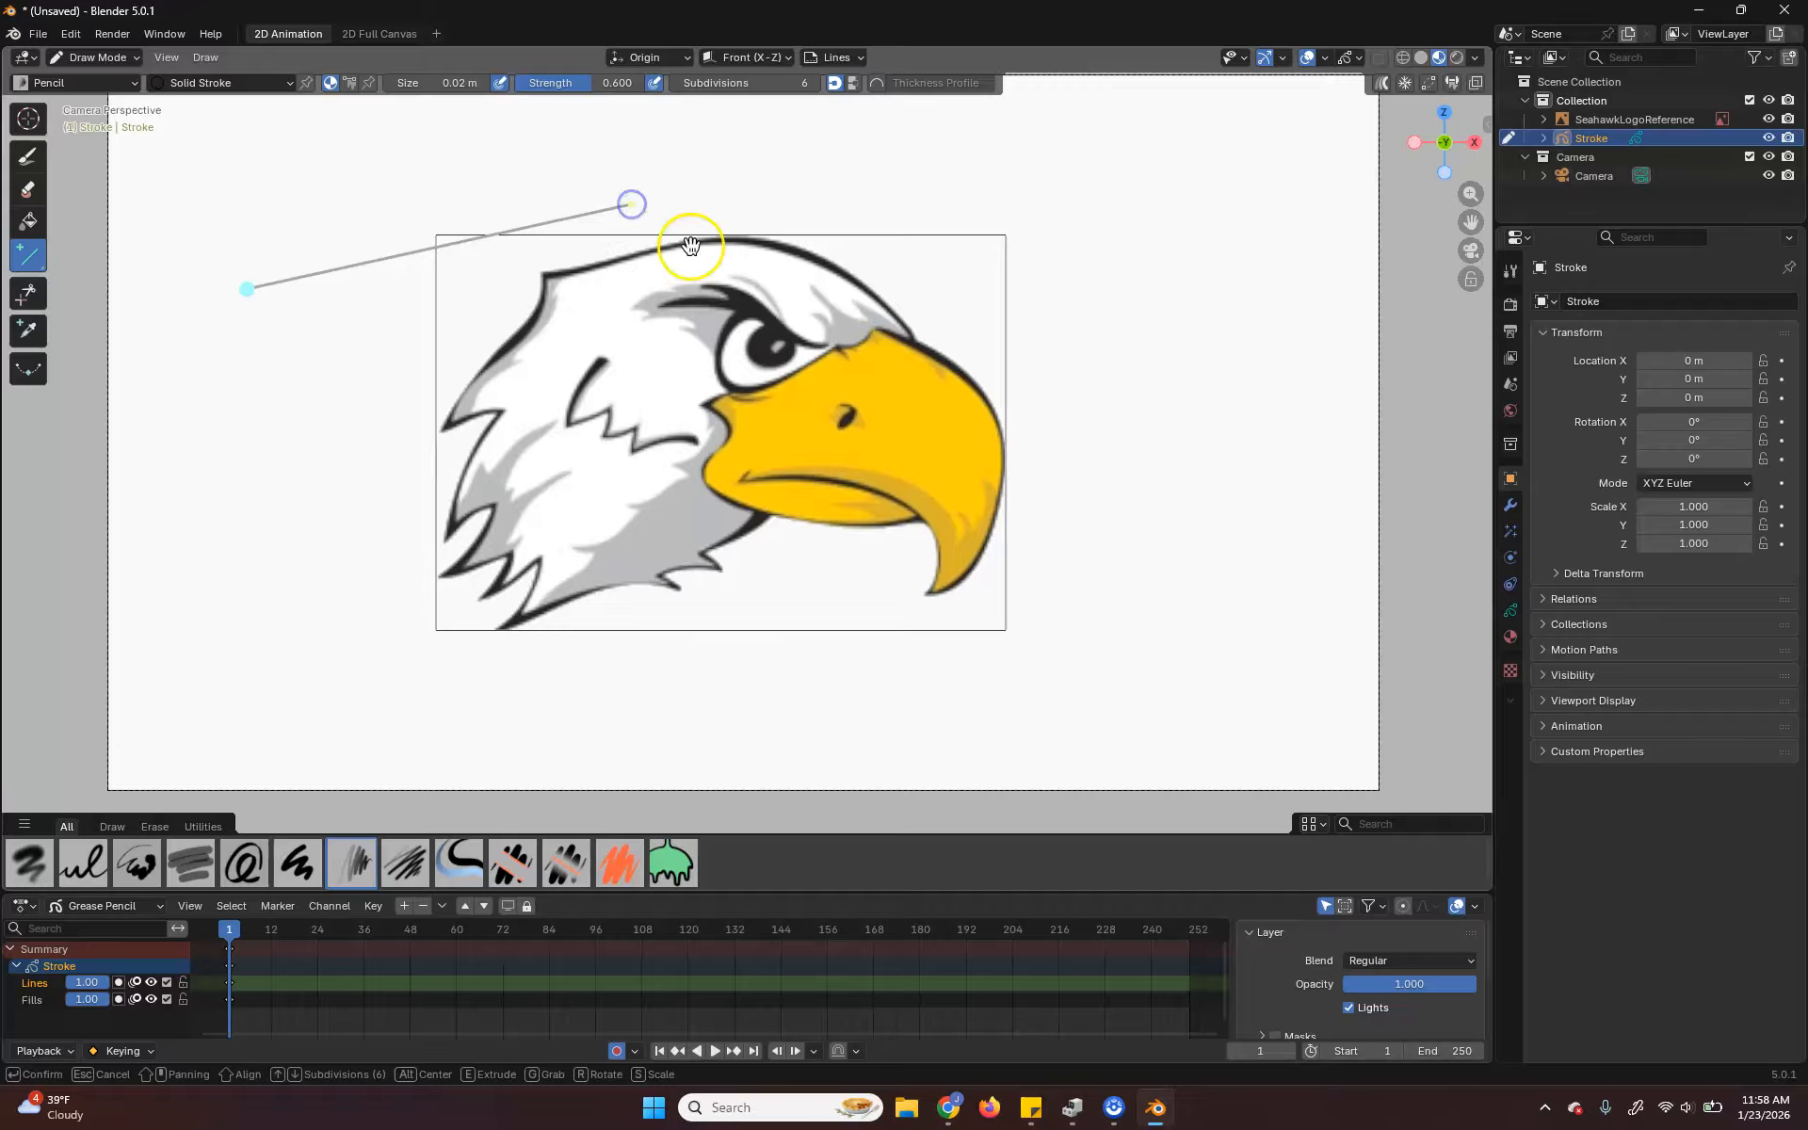
pyautogui.click(633, 218)
pyautogui.hotkey('ctrl', 'z')
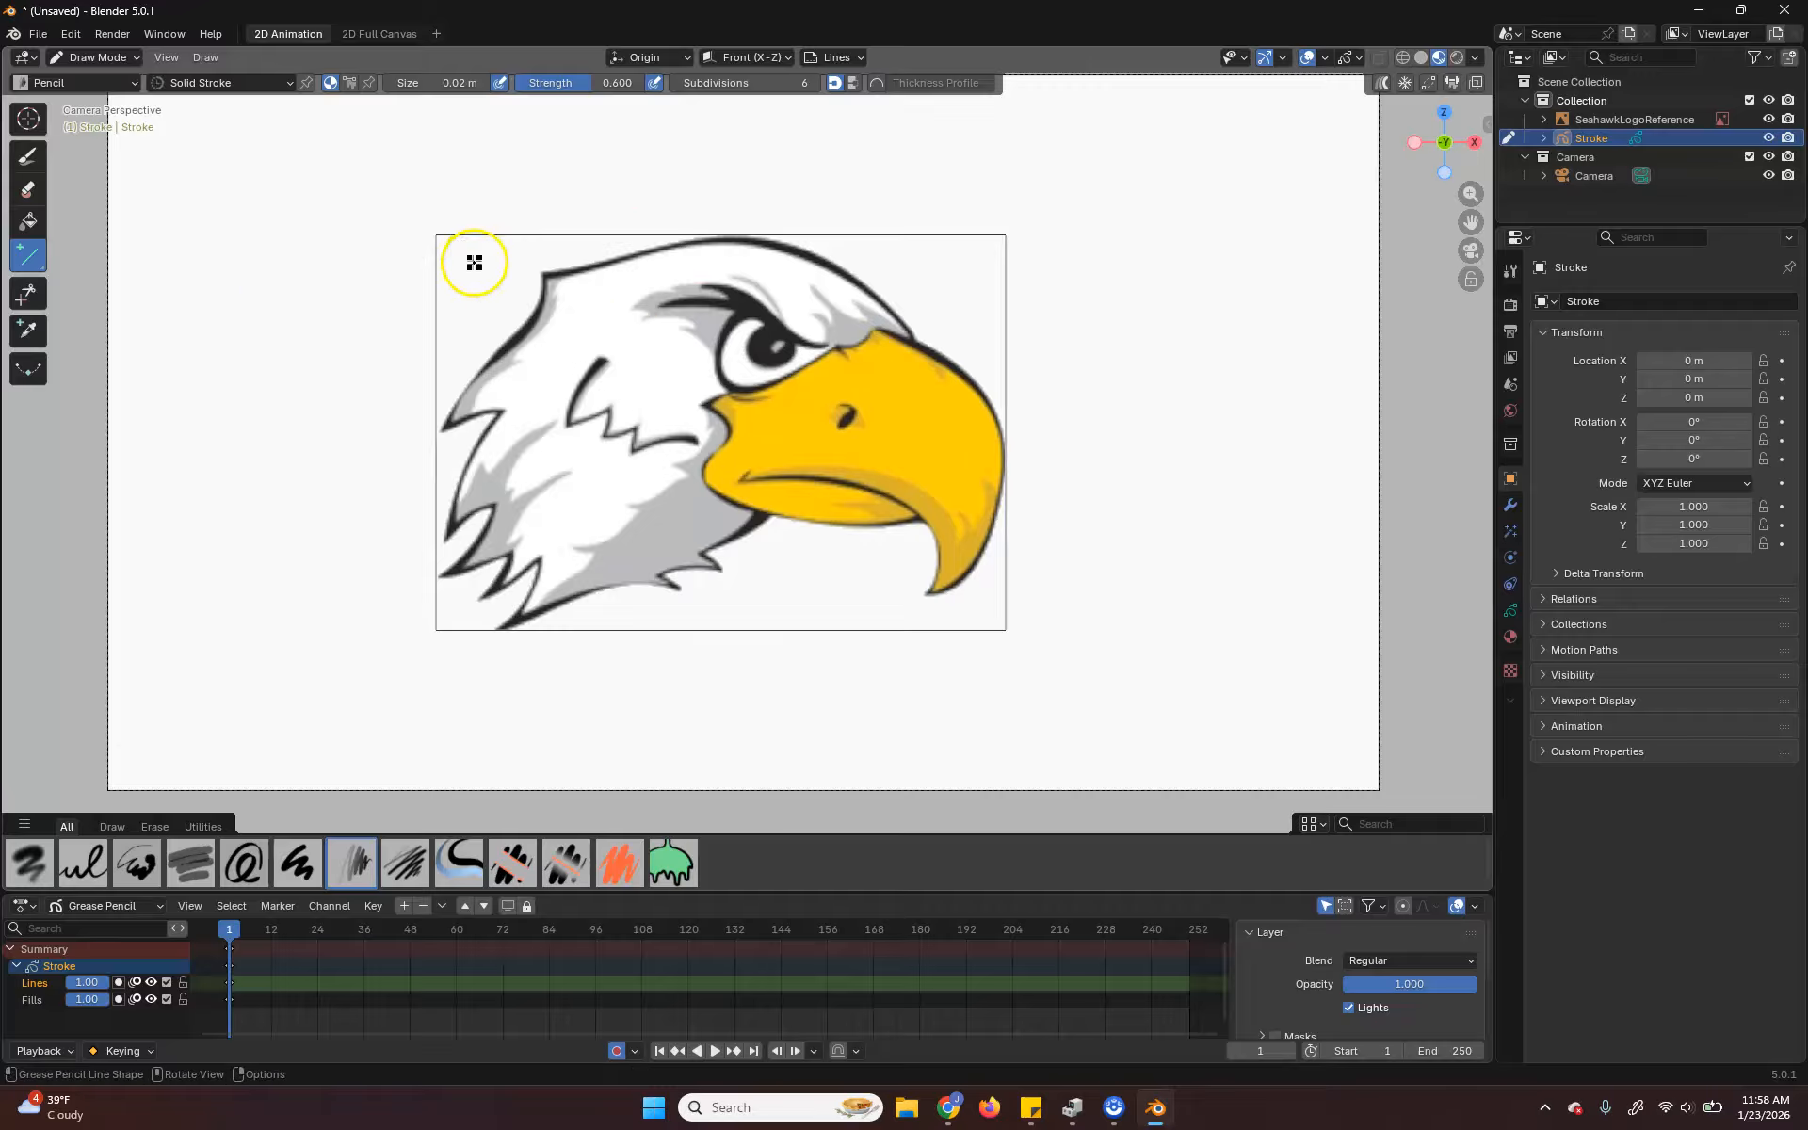
# - Try the Polyline tool with a sample zigzag across the eagle's head, and cancel the shape
pyautogui.click(17, 257)
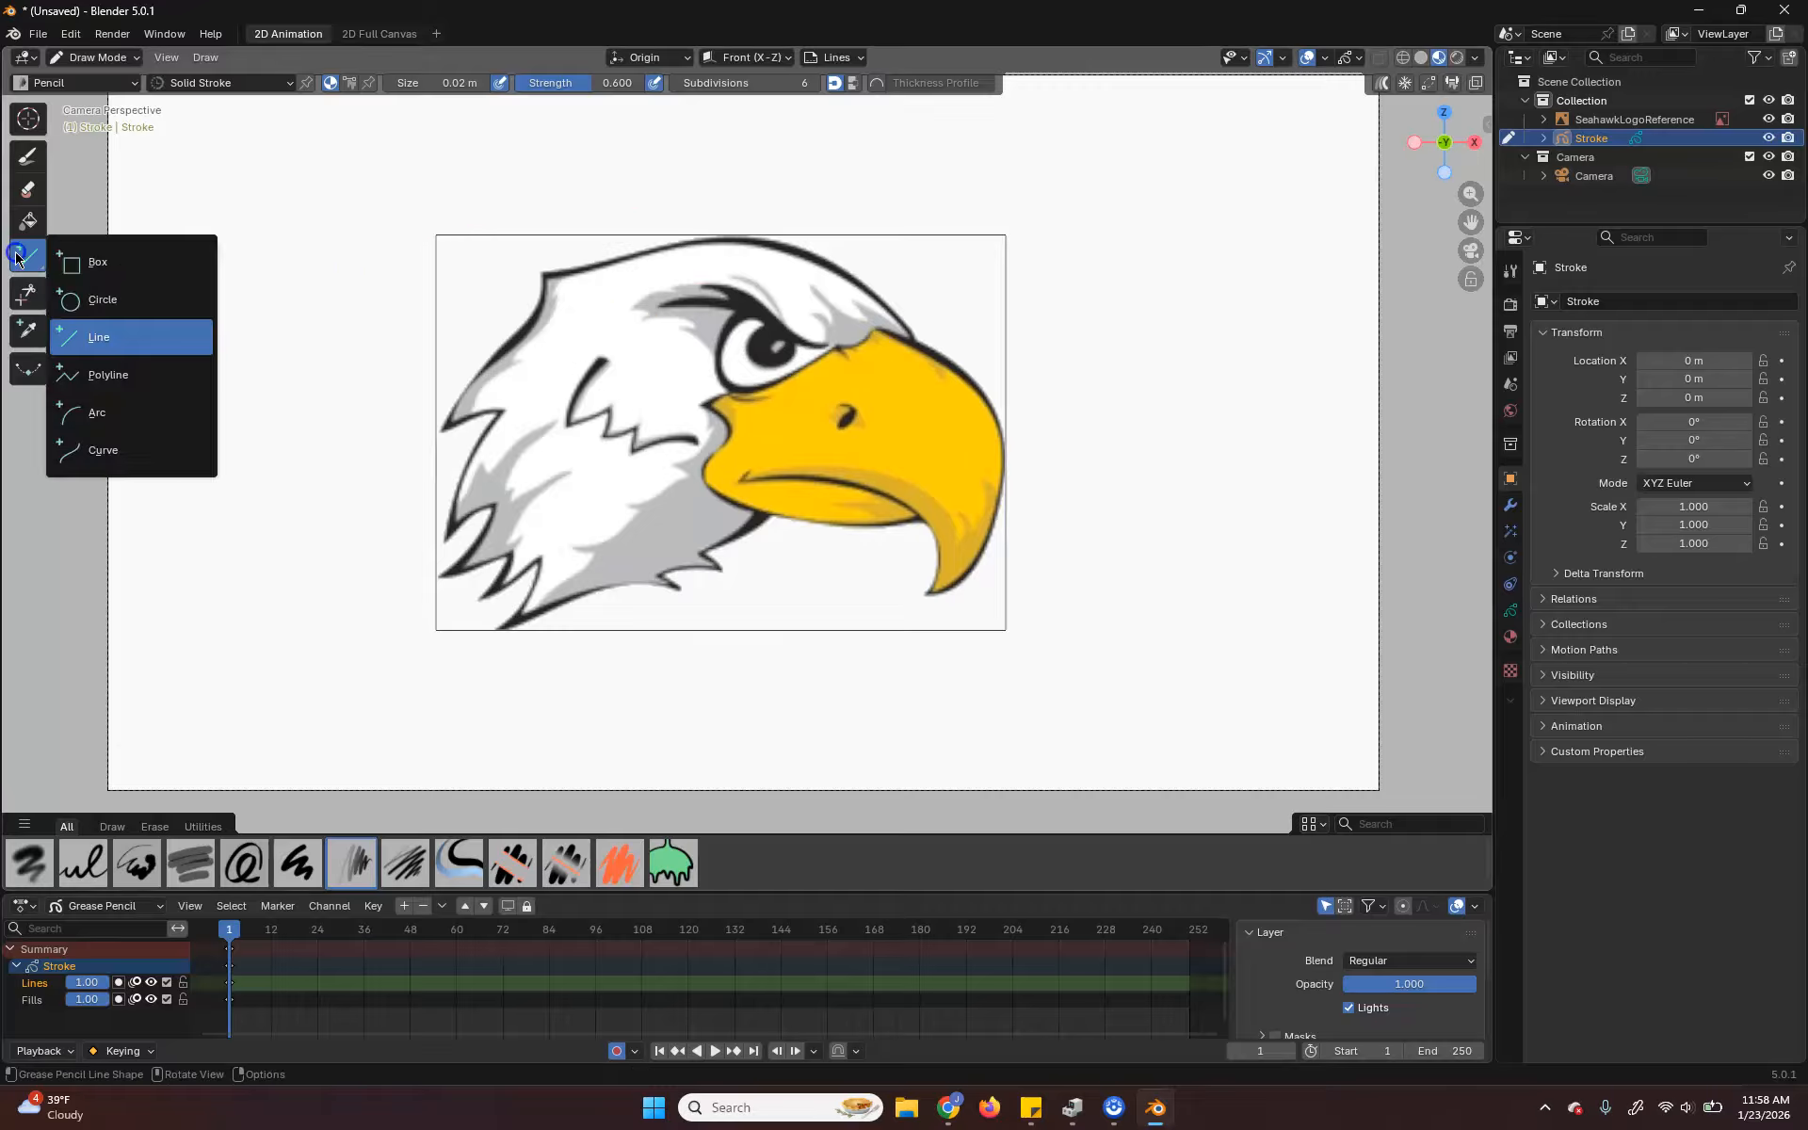
pyautogui.click(129, 377)
pyautogui.click(211, 378)
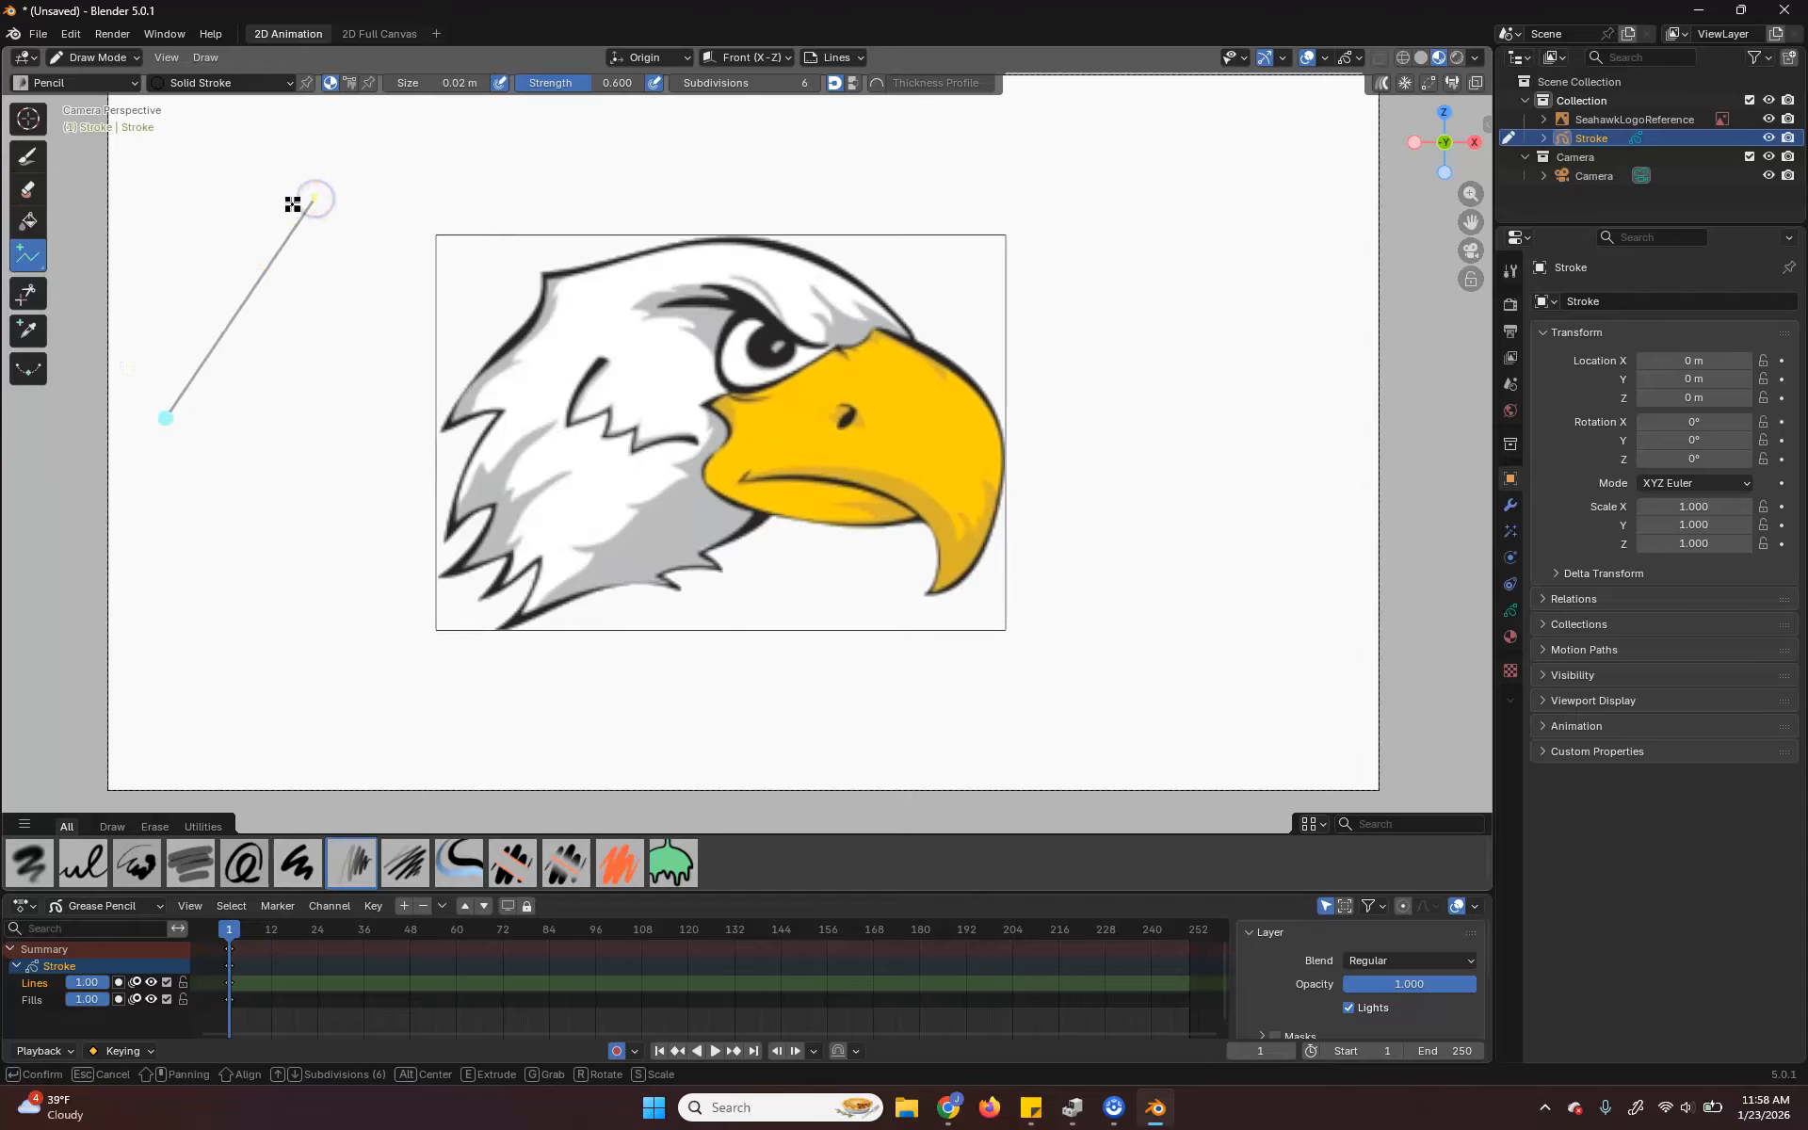
pyautogui.click(325, 212)
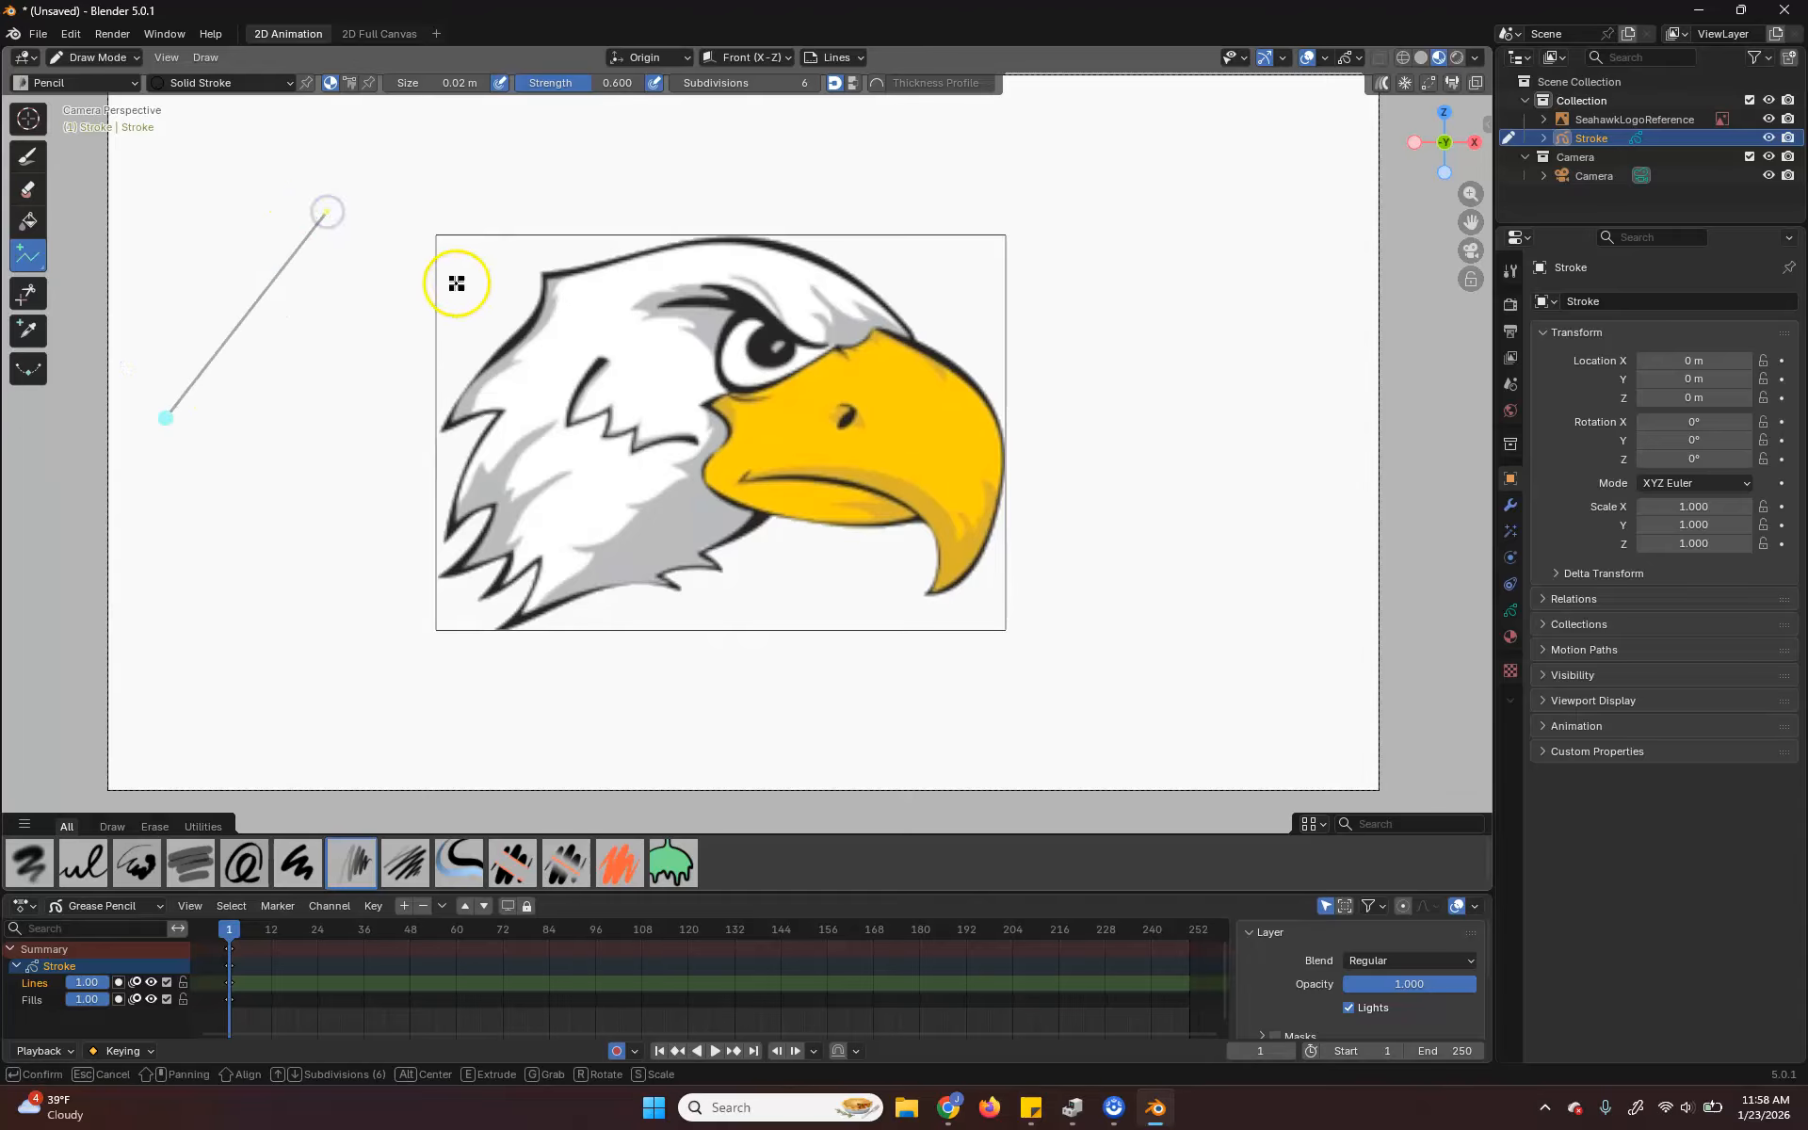
pyautogui.click(678, 194)
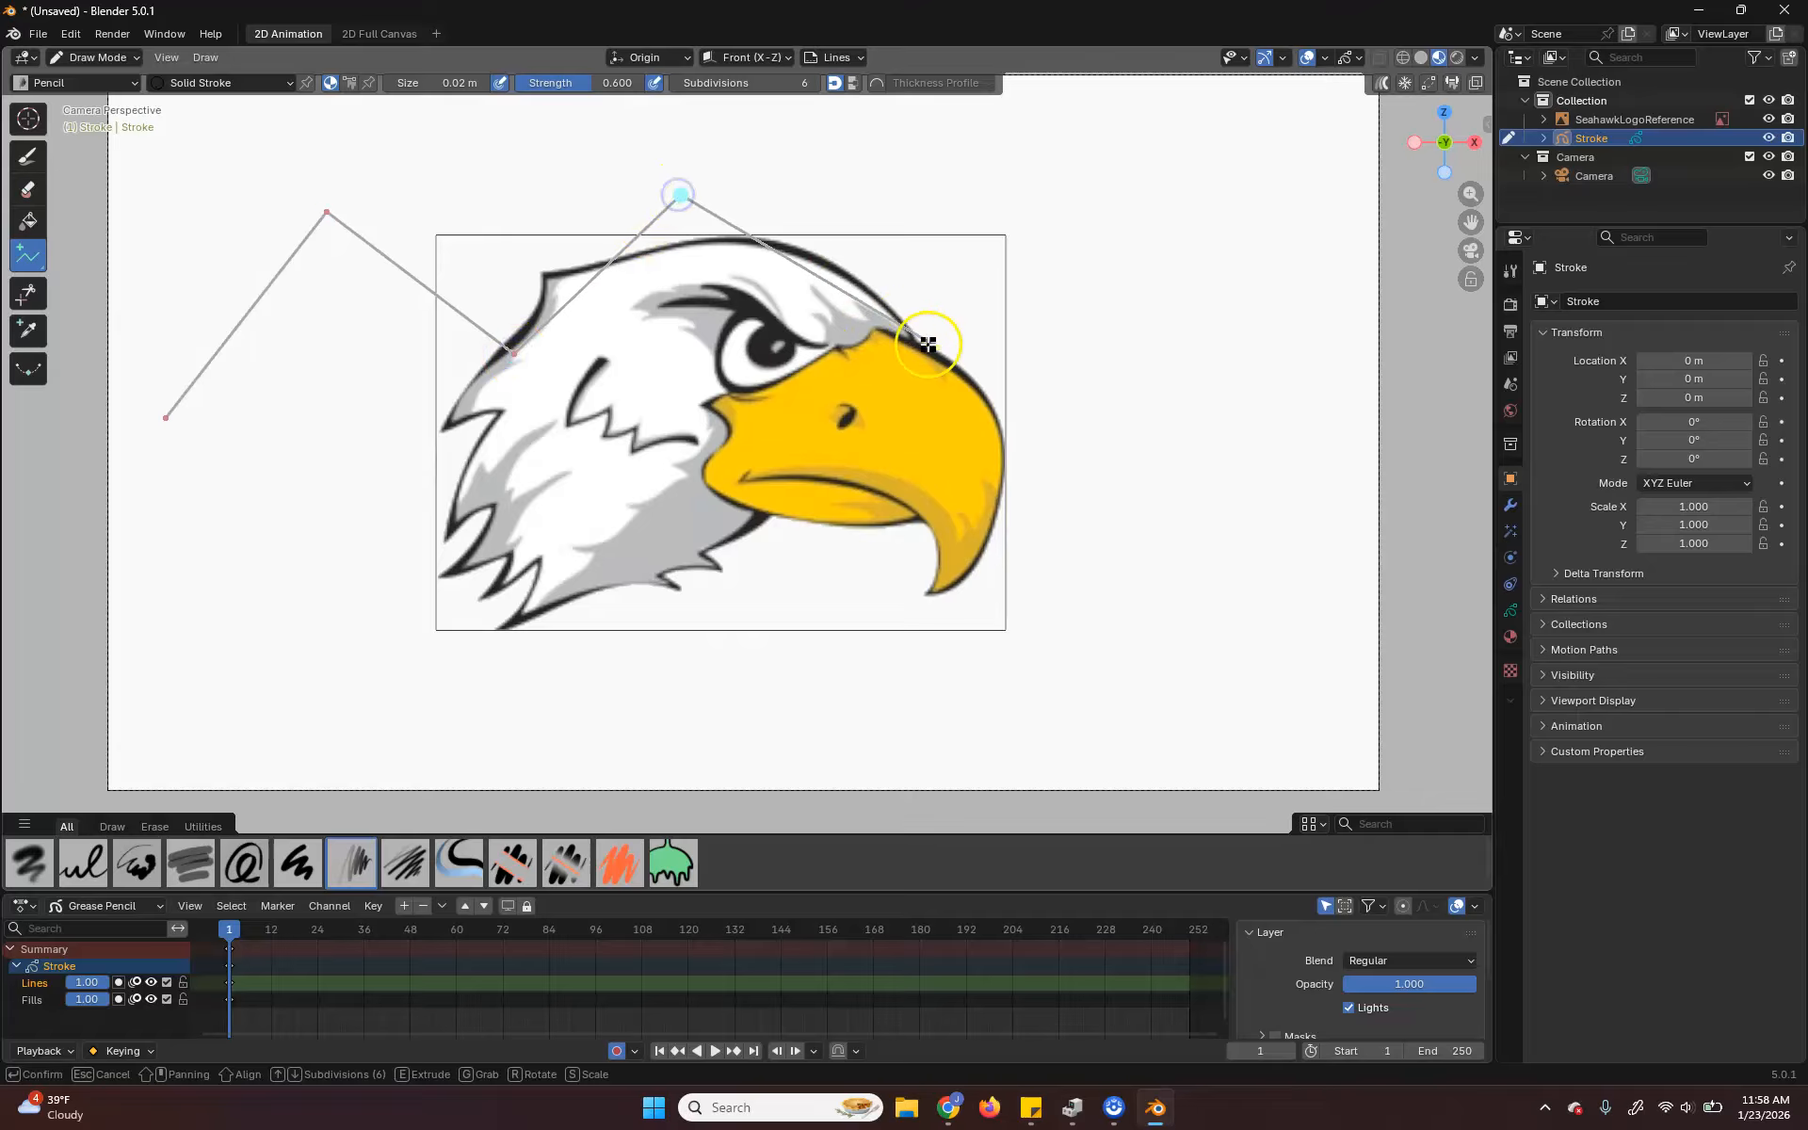
pyautogui.press('Escape')
# - Try the Arc tool by bending a sample arc over the head and extruding a second bent arc, and cancel it
pyautogui.click(33, 255)
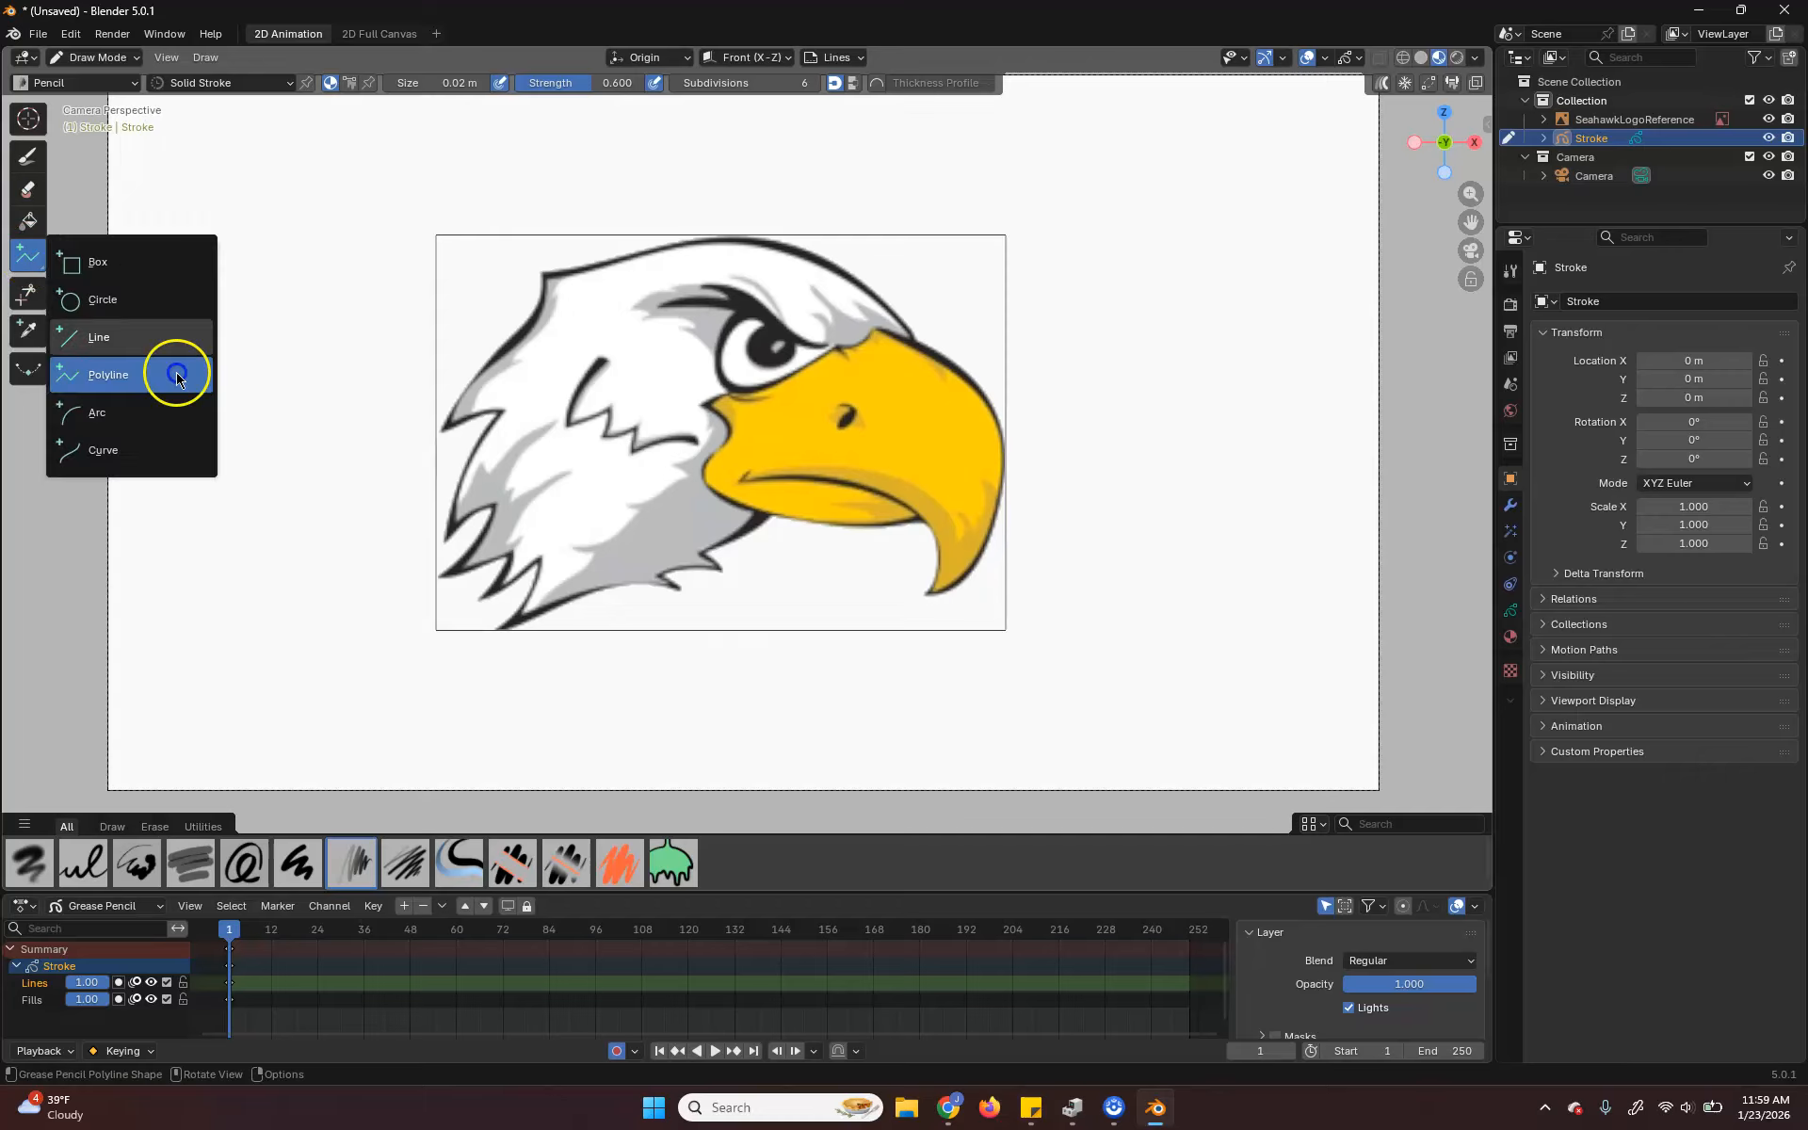
pyautogui.click(142, 421)
pyautogui.moveTo(228, 337); pyautogui.dragTo(480, 304)
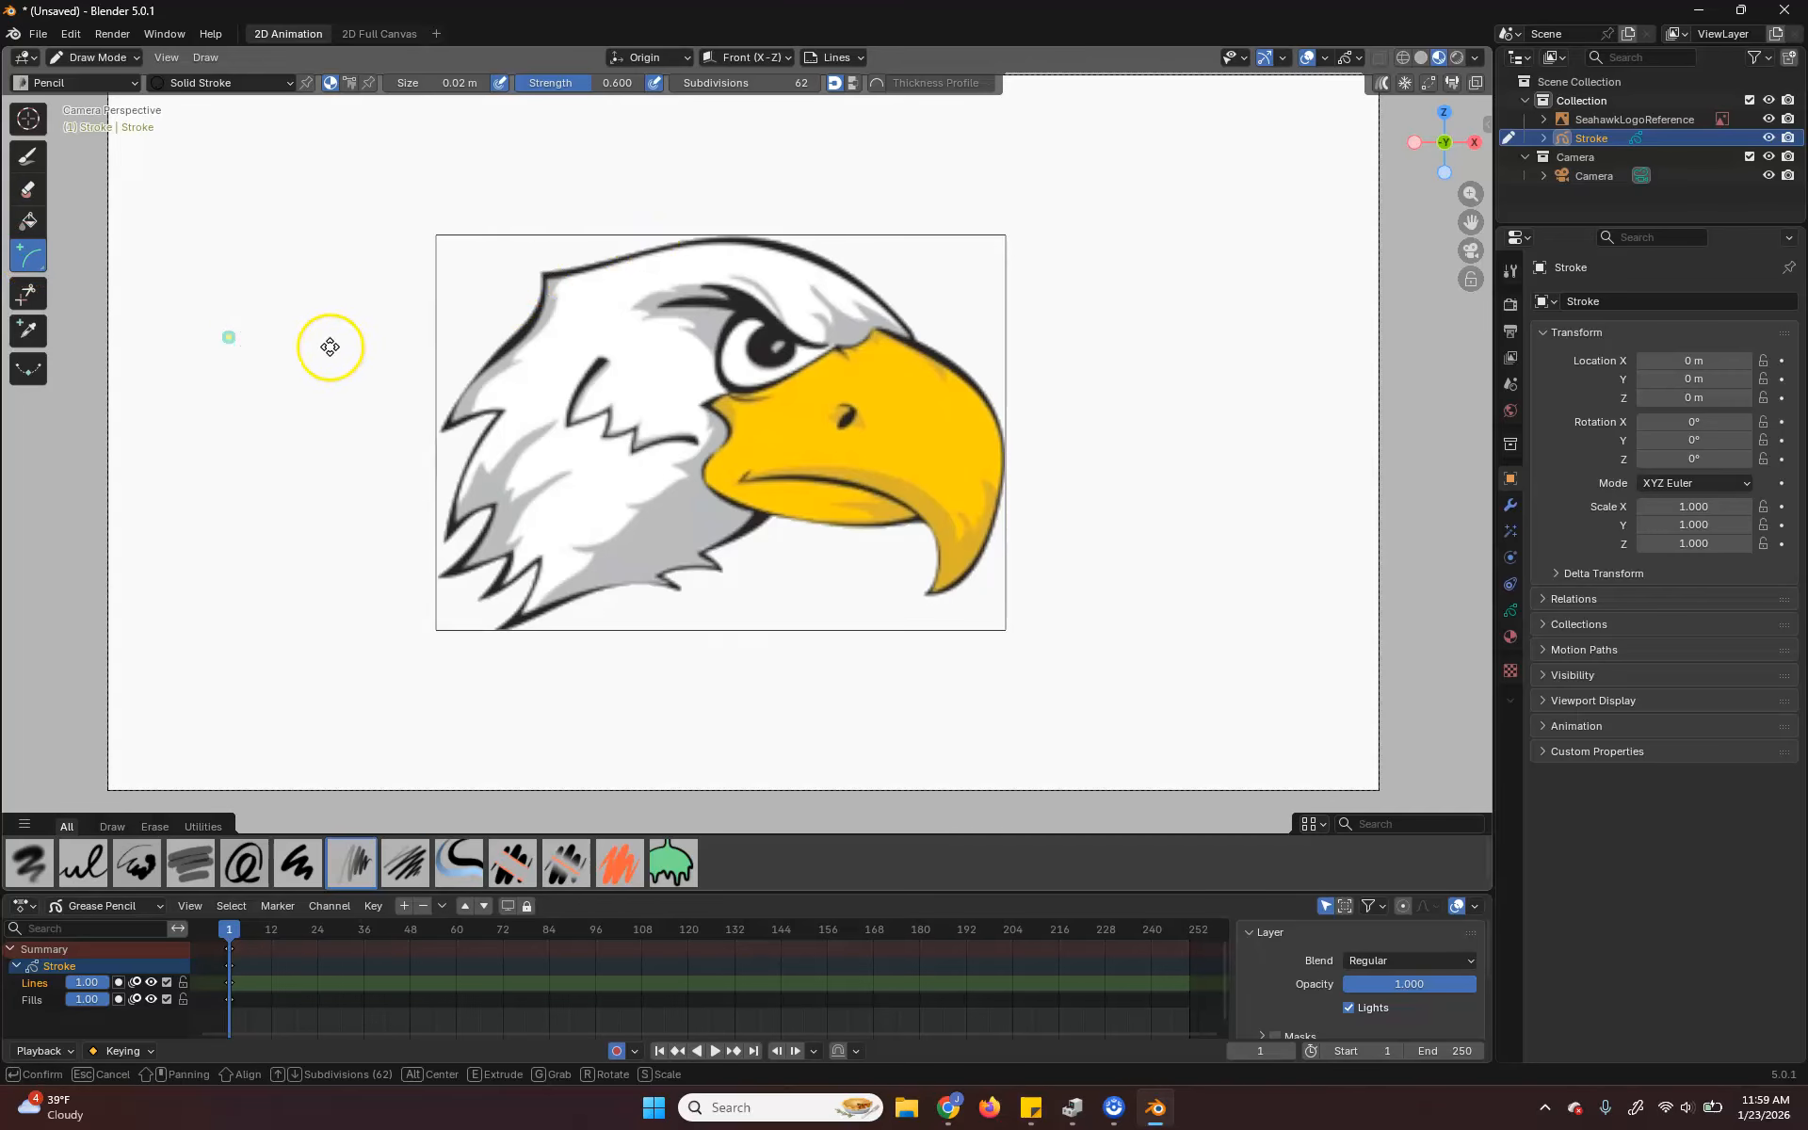
pyautogui.moveTo(205, 364); pyautogui.dragTo(816, 224)
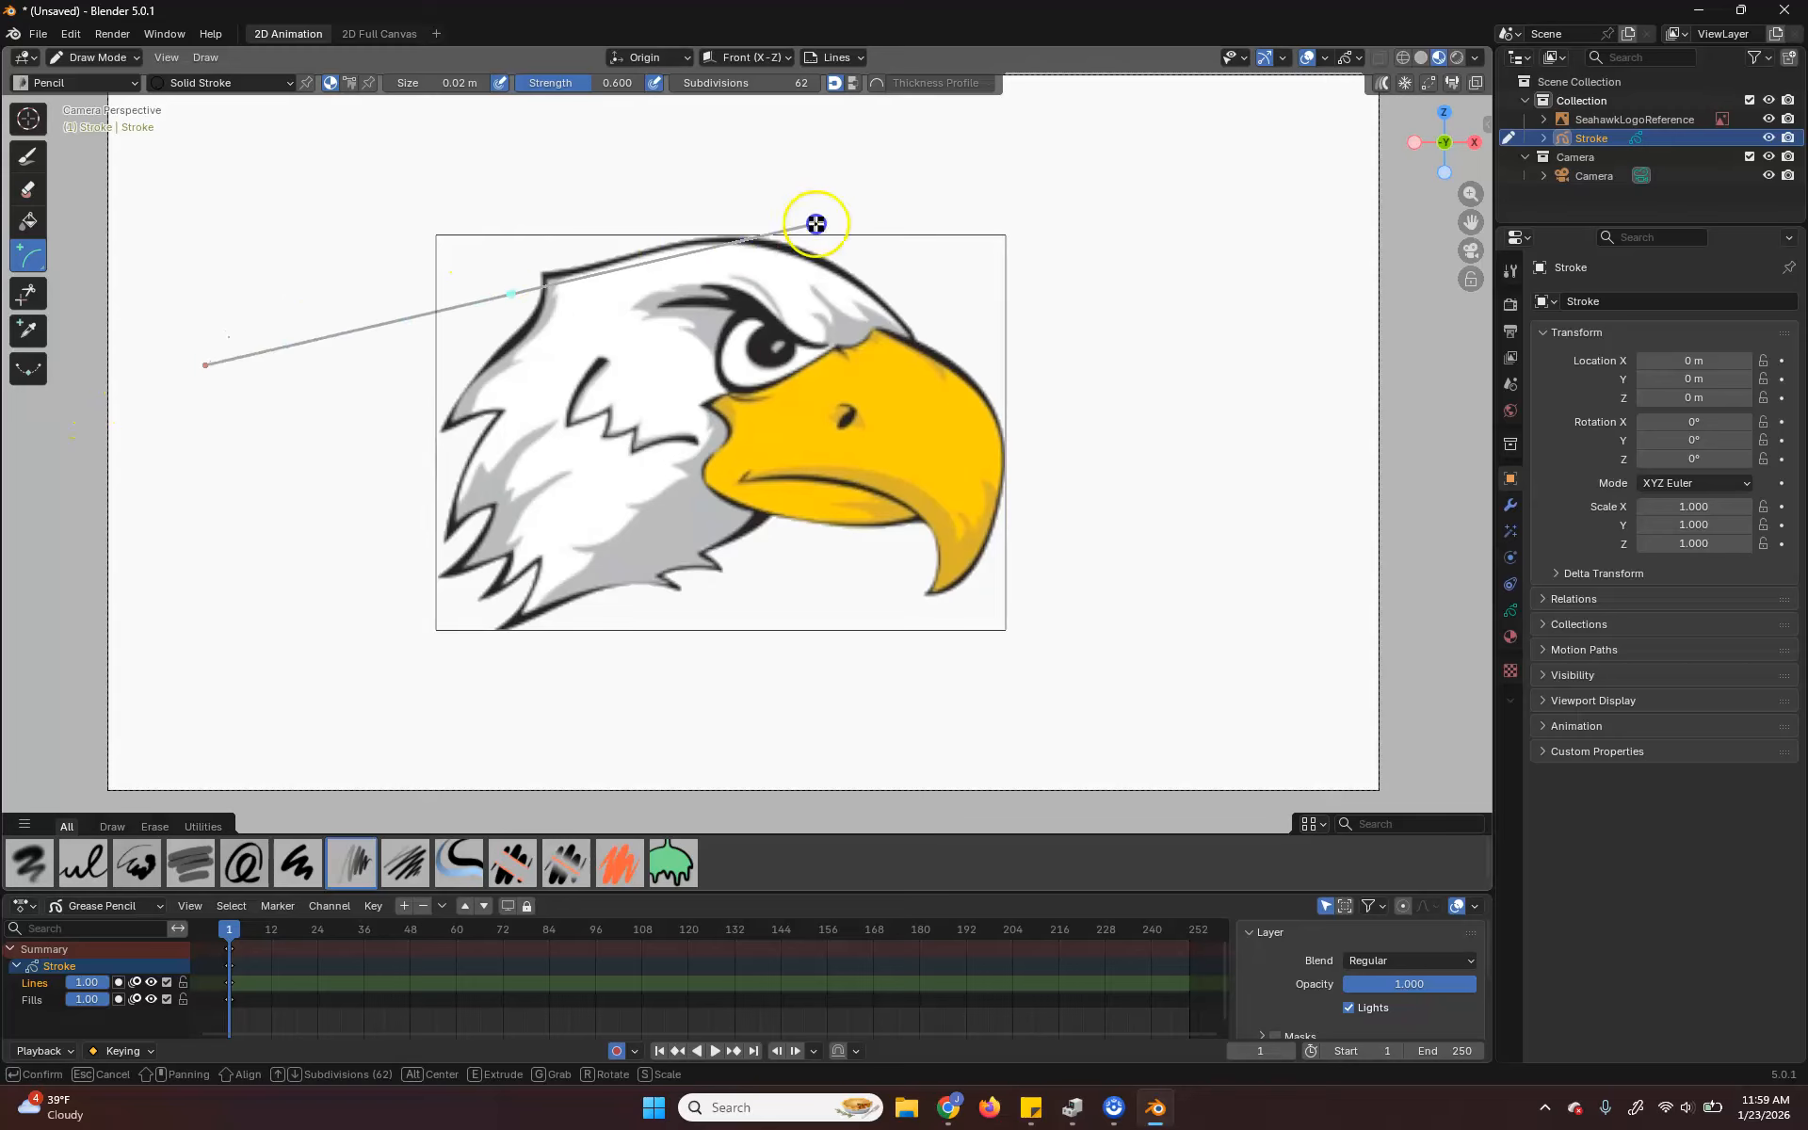
pyautogui.moveTo(501, 306); pyautogui.dragTo(437, 134)
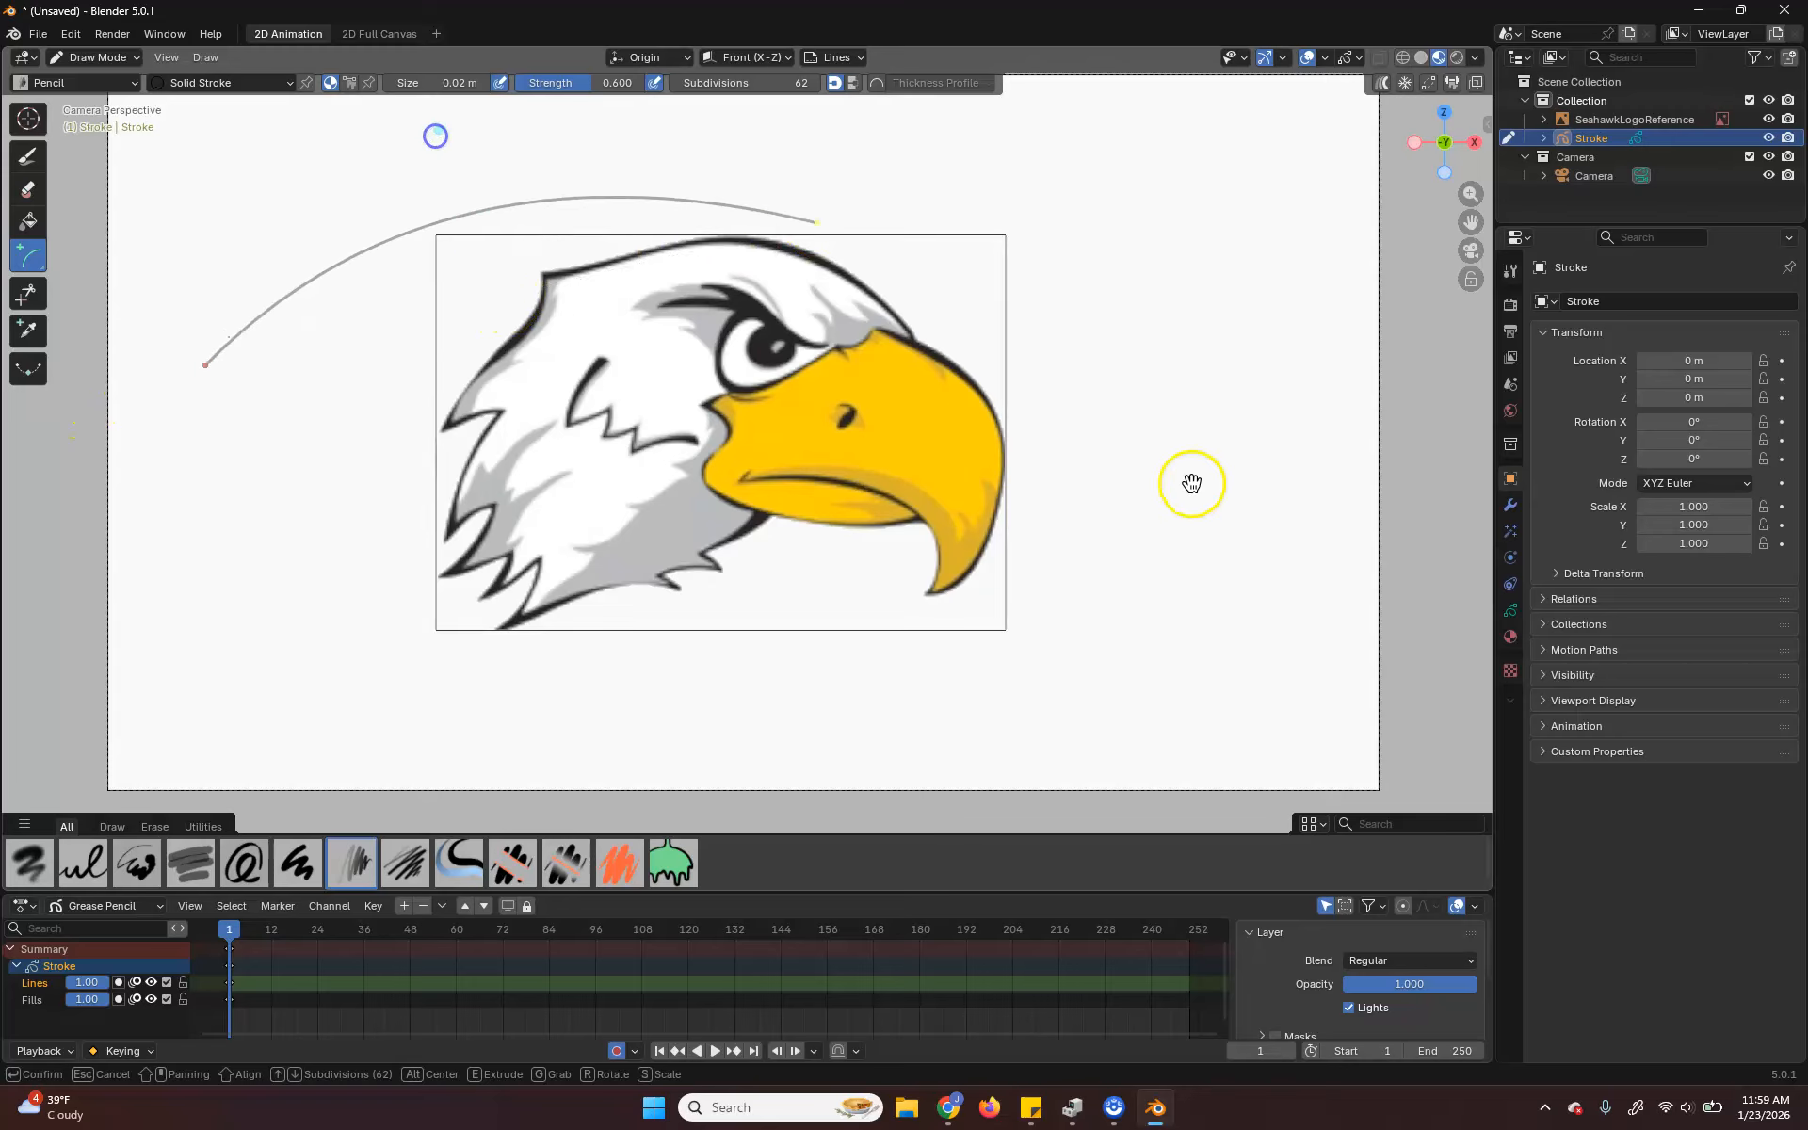
pyautogui.press('e')
pyautogui.click(1180, 630)
pyautogui.moveTo(992, 407); pyautogui.dragTo(670, 613)
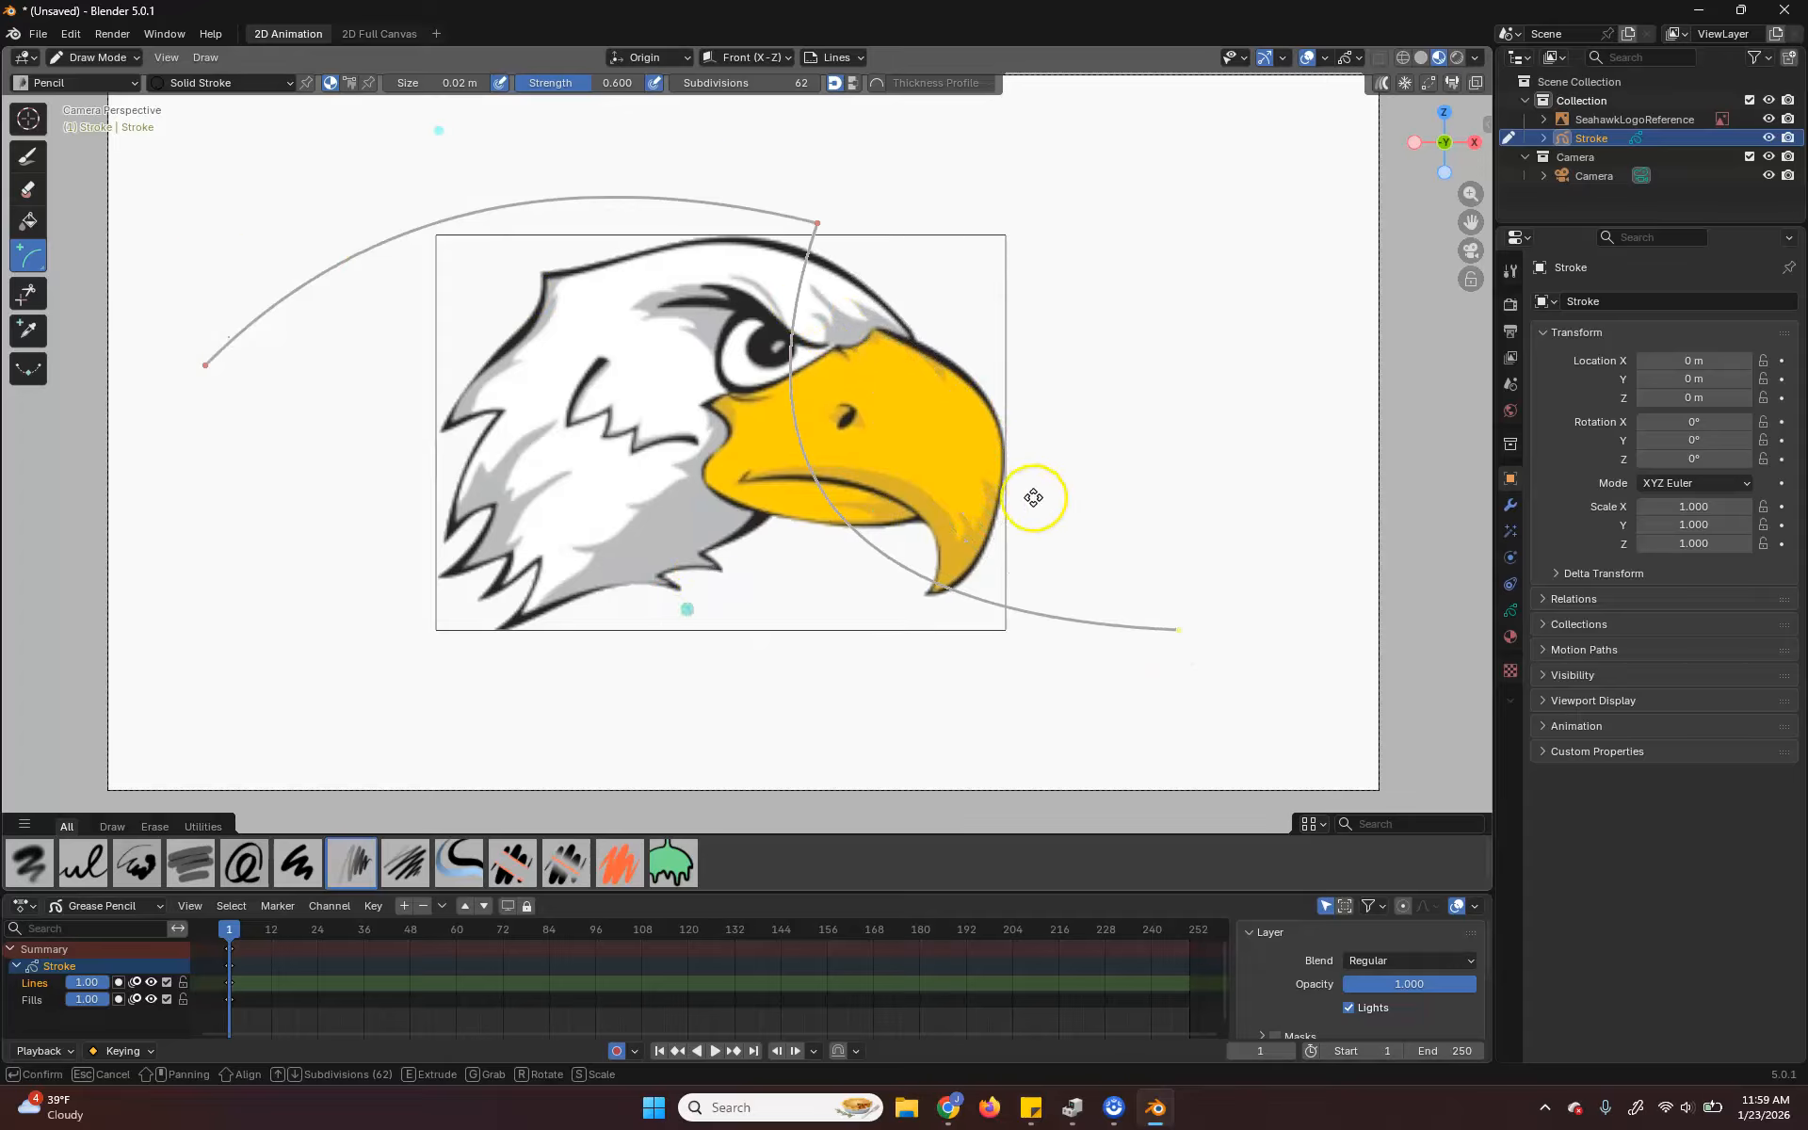
pyautogui.press('Escape')
# - Try the Curve tool with a sample S-curve across the reference plus an extruded, bent second segment, and discard it
pyautogui.moveTo(28, 259)
pyautogui.mouseDown()
pyautogui.moveTo(133, 421)
pyautogui.moveTo(1275, 161)
pyautogui.moveTo(1142, 251)
pyautogui.moveTo(1008, 268)
pyautogui.mouseUp()
pyautogui.moveTo(472, 395); pyautogui.dragTo(415, 239)
pyautogui.moveTo(740, 334); pyautogui.dragTo(740, 616)
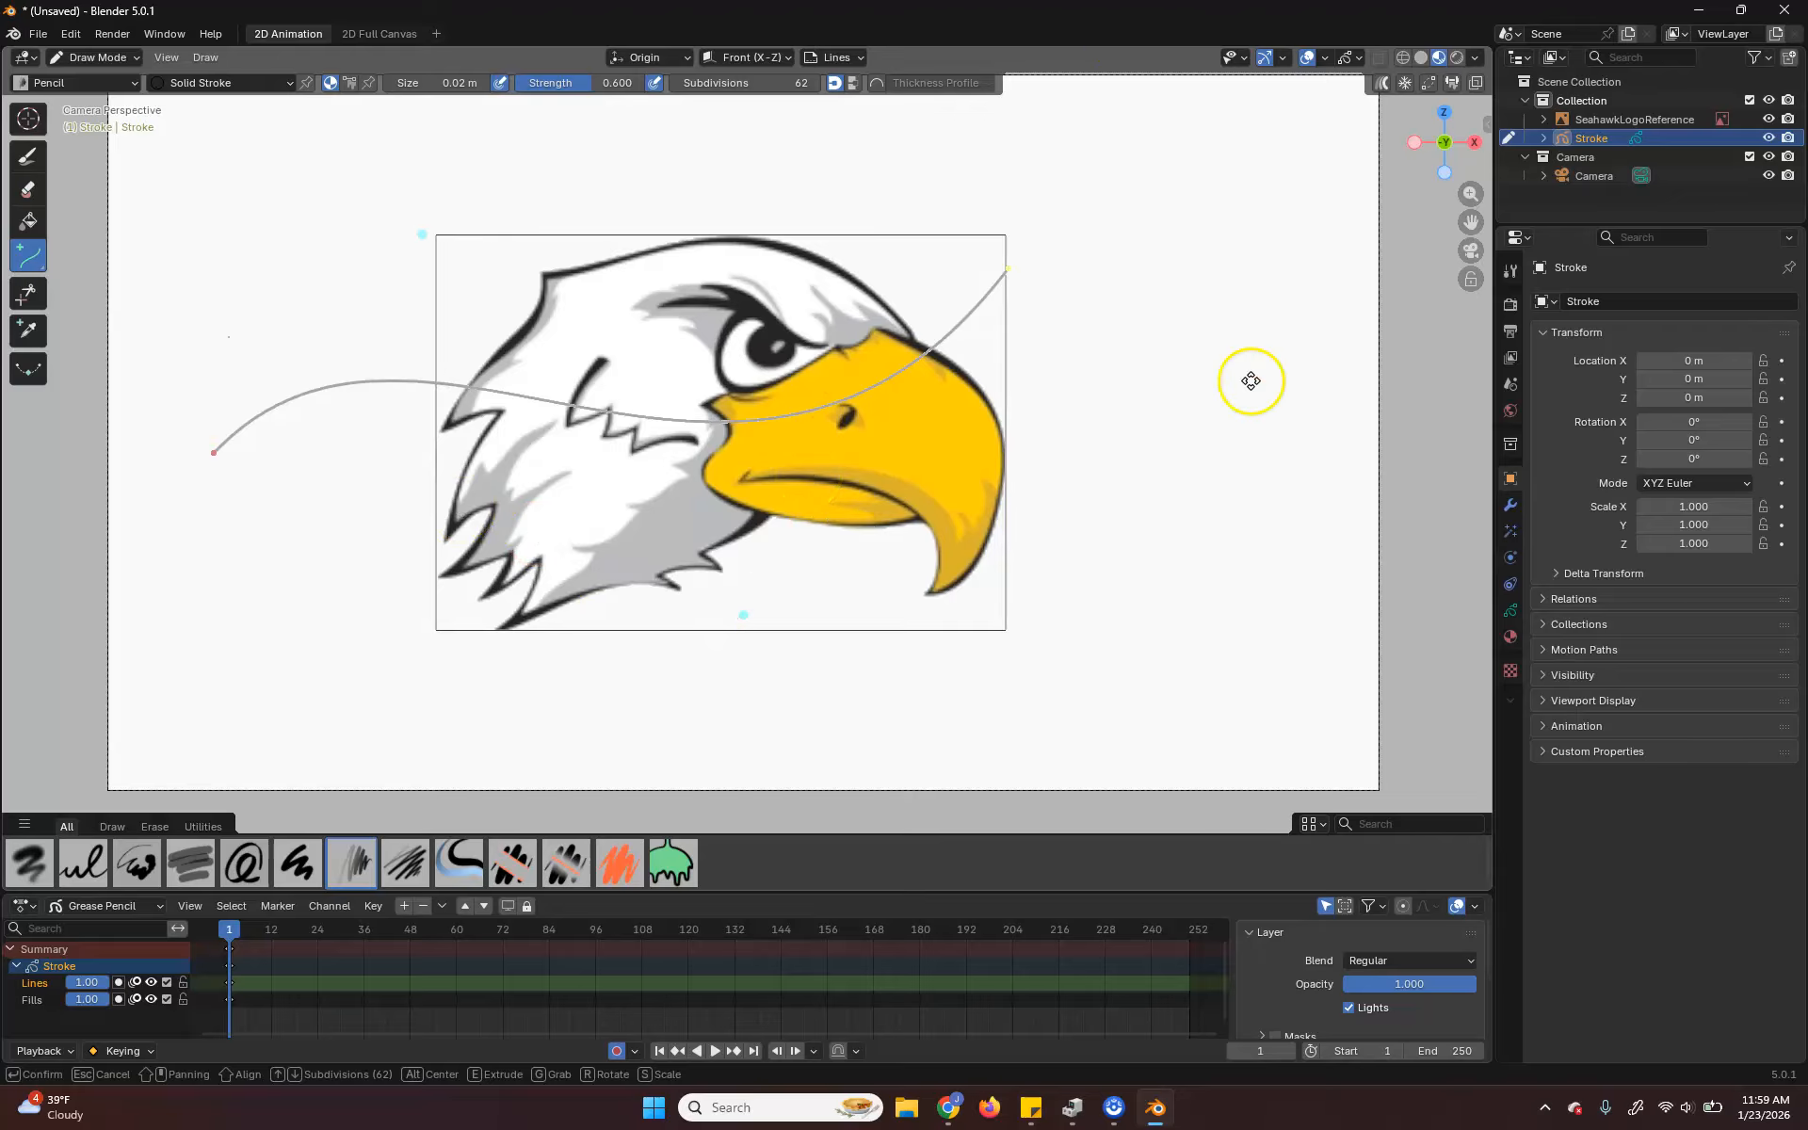
pyautogui.press('e')
pyautogui.click(1243, 485)
pyautogui.moveTo(1086, 342); pyautogui.dragTo(1036, 418)
pyautogui.moveTo(1166, 411); pyautogui.dragTo(1228, 280)
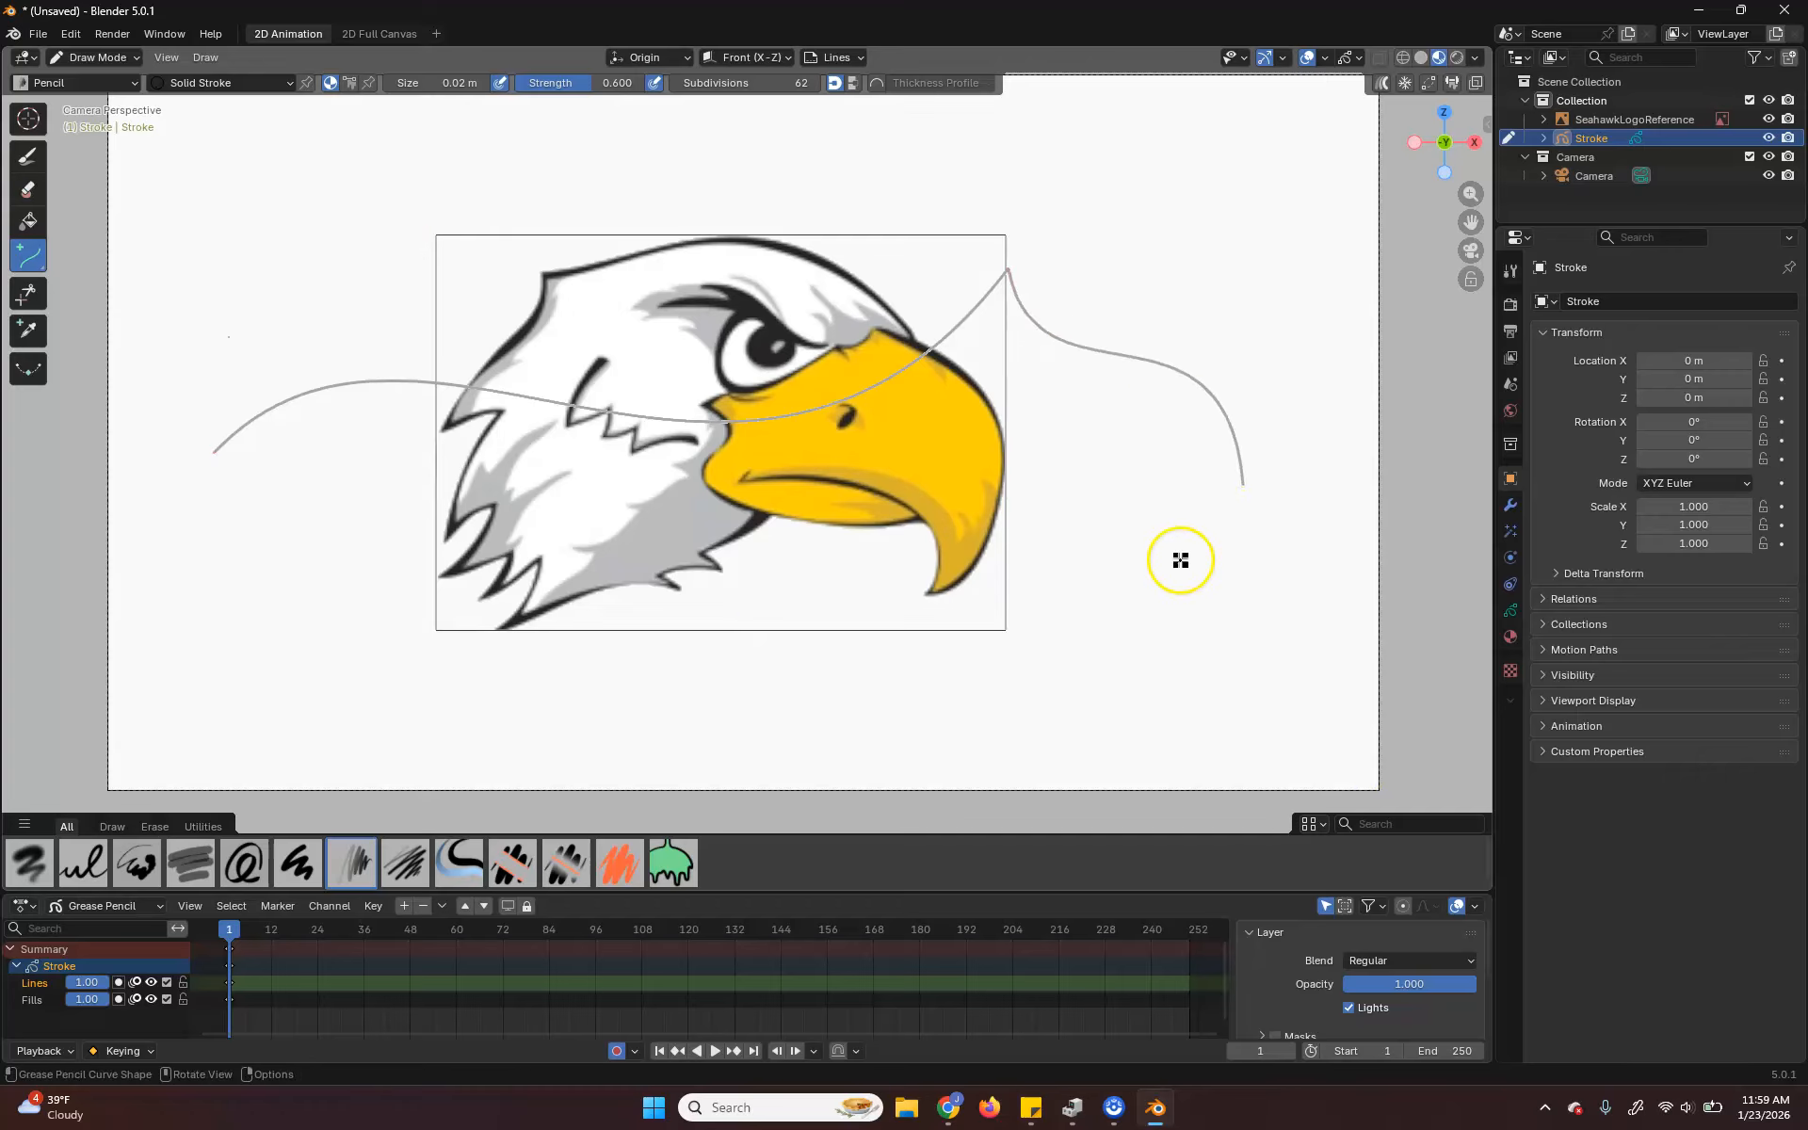
pyautogui.press('Escape')
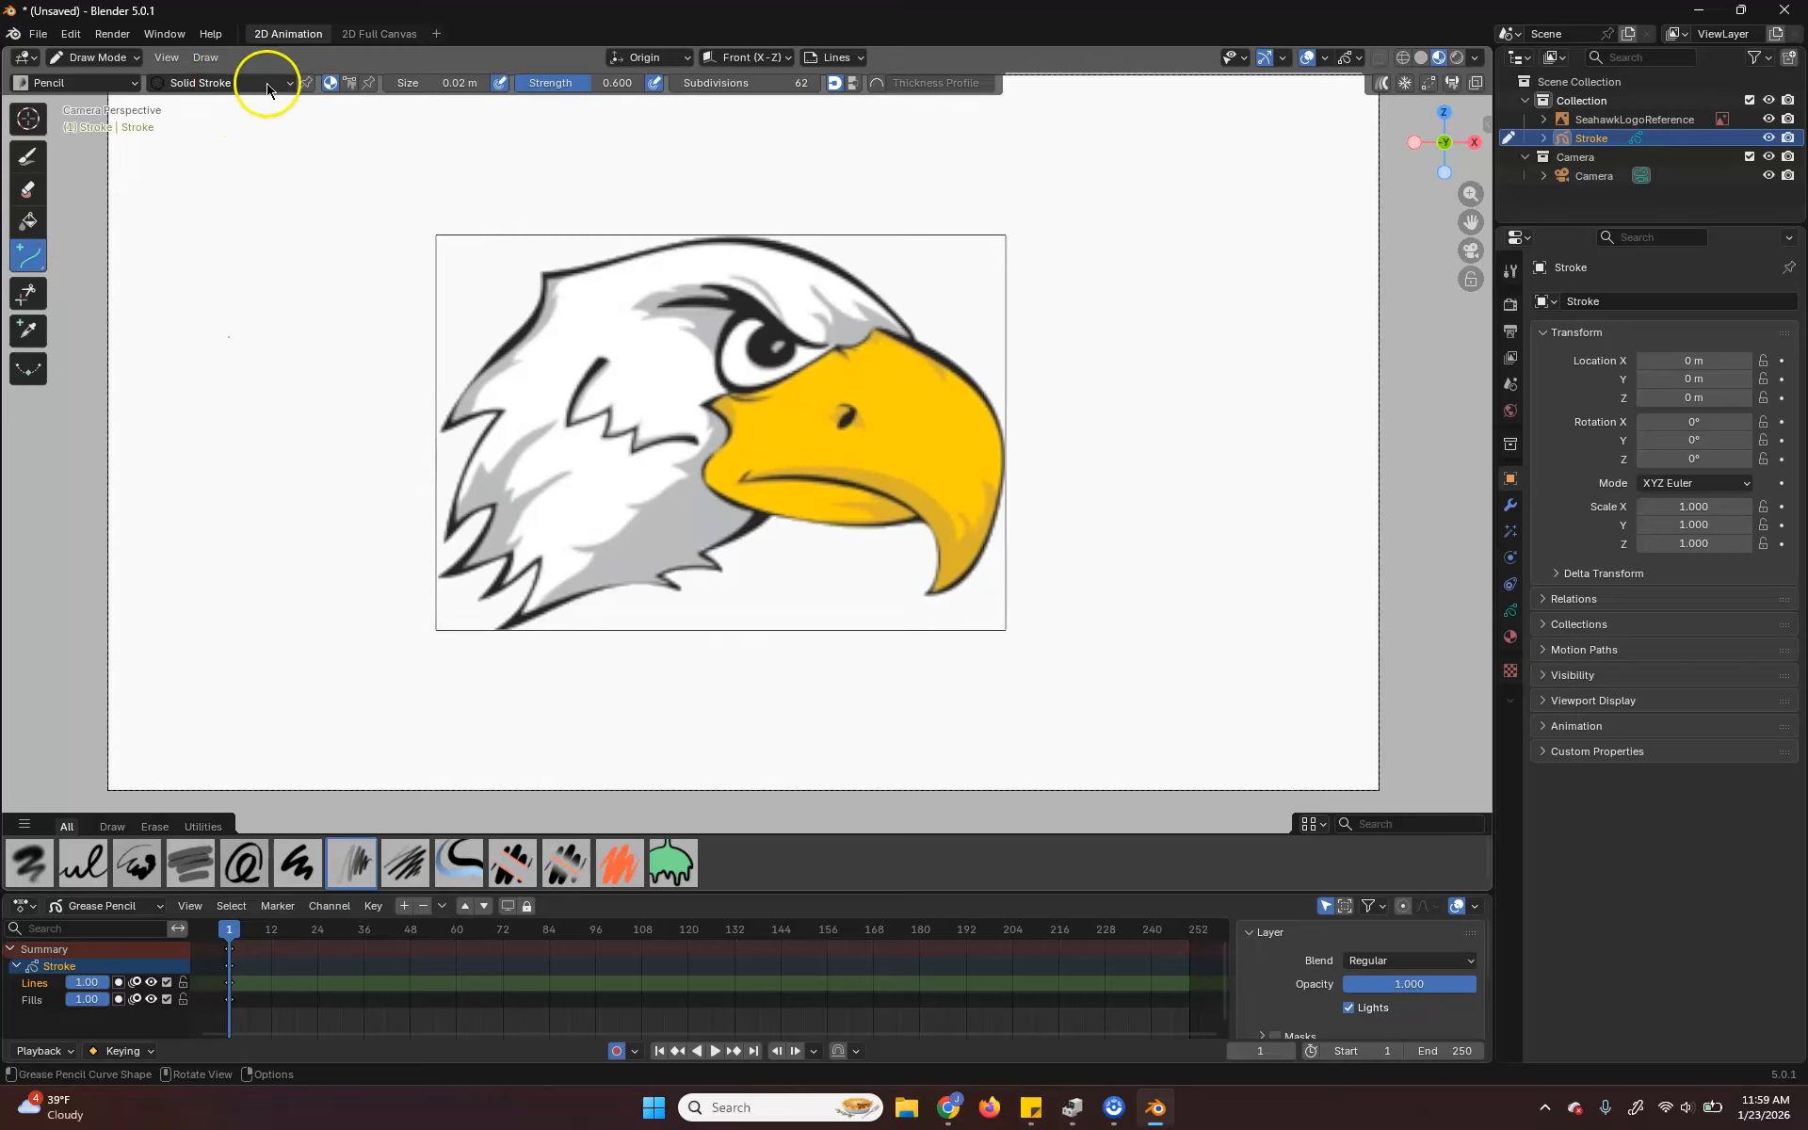
# - Choose the Ink Pen brush and set the stroke base color of the Solid Stroke material to blue
pyautogui.click(95, 865)
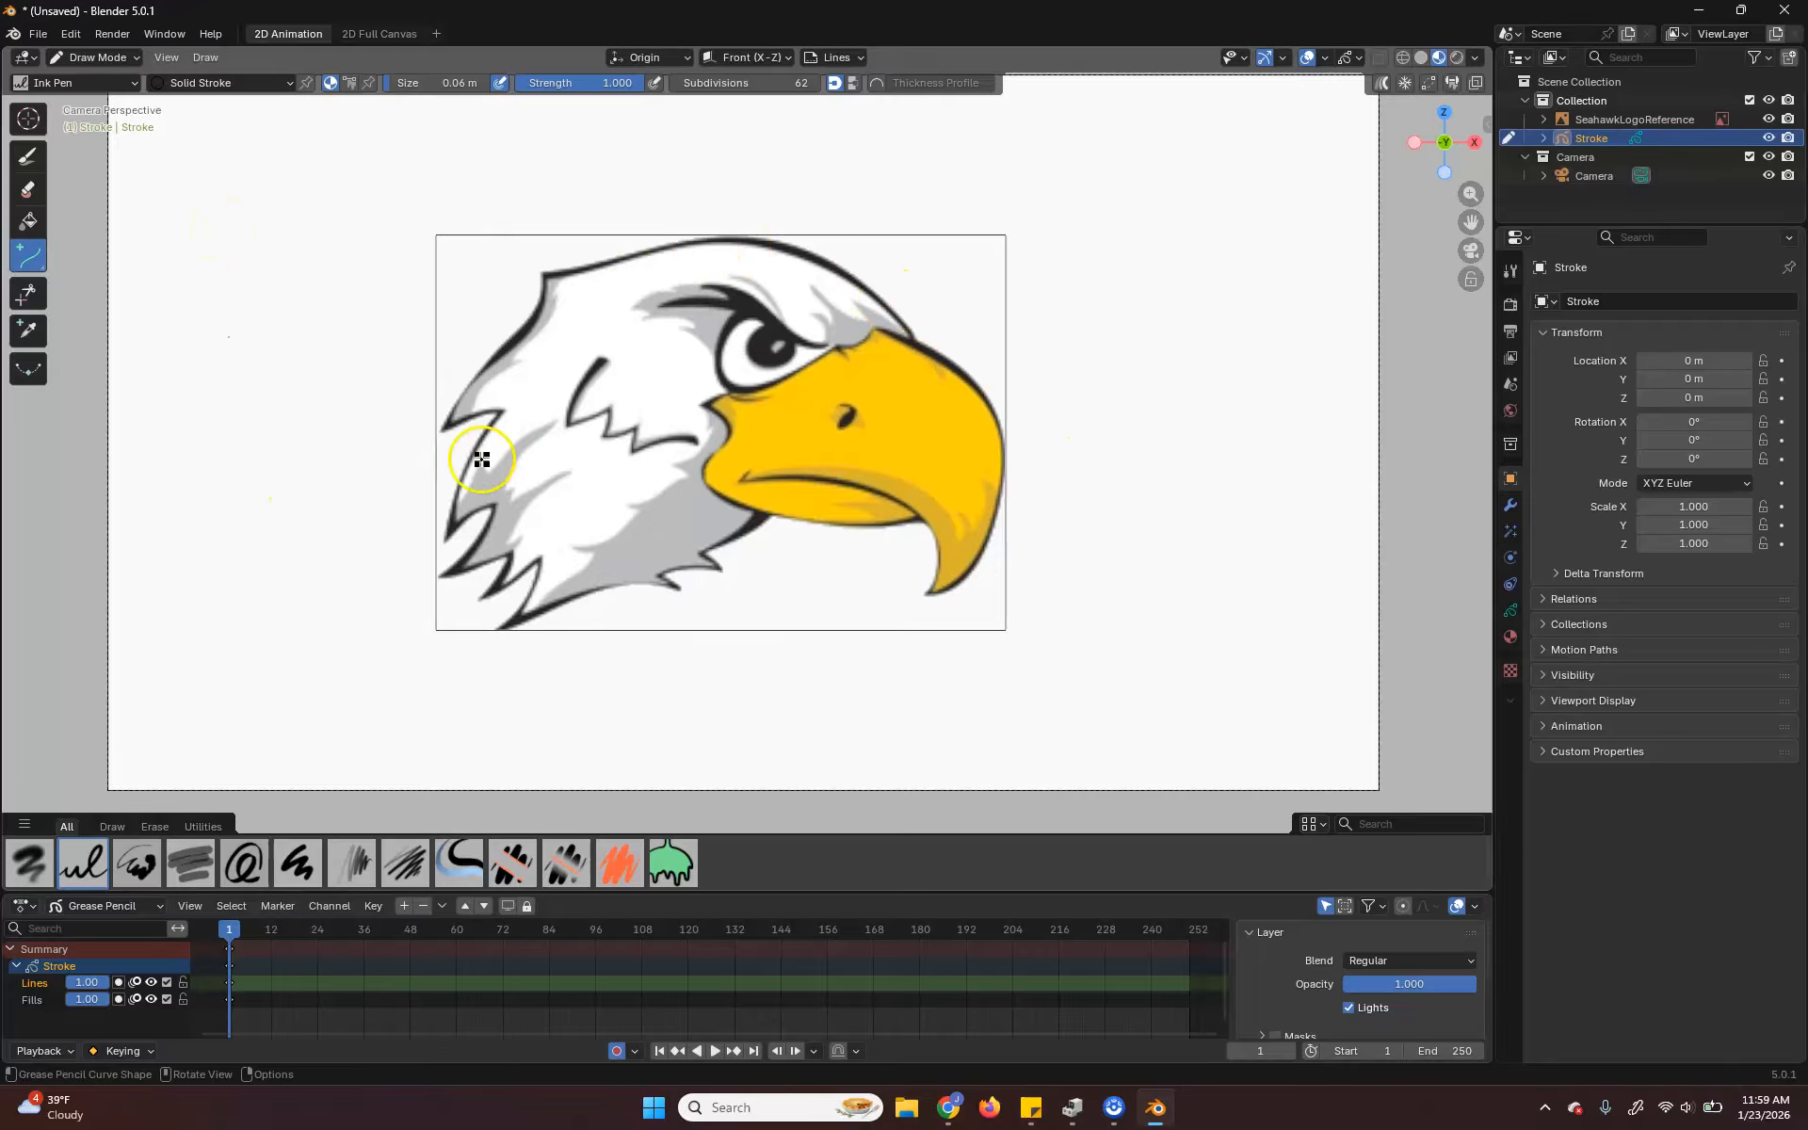
pyautogui.click(1512, 614)
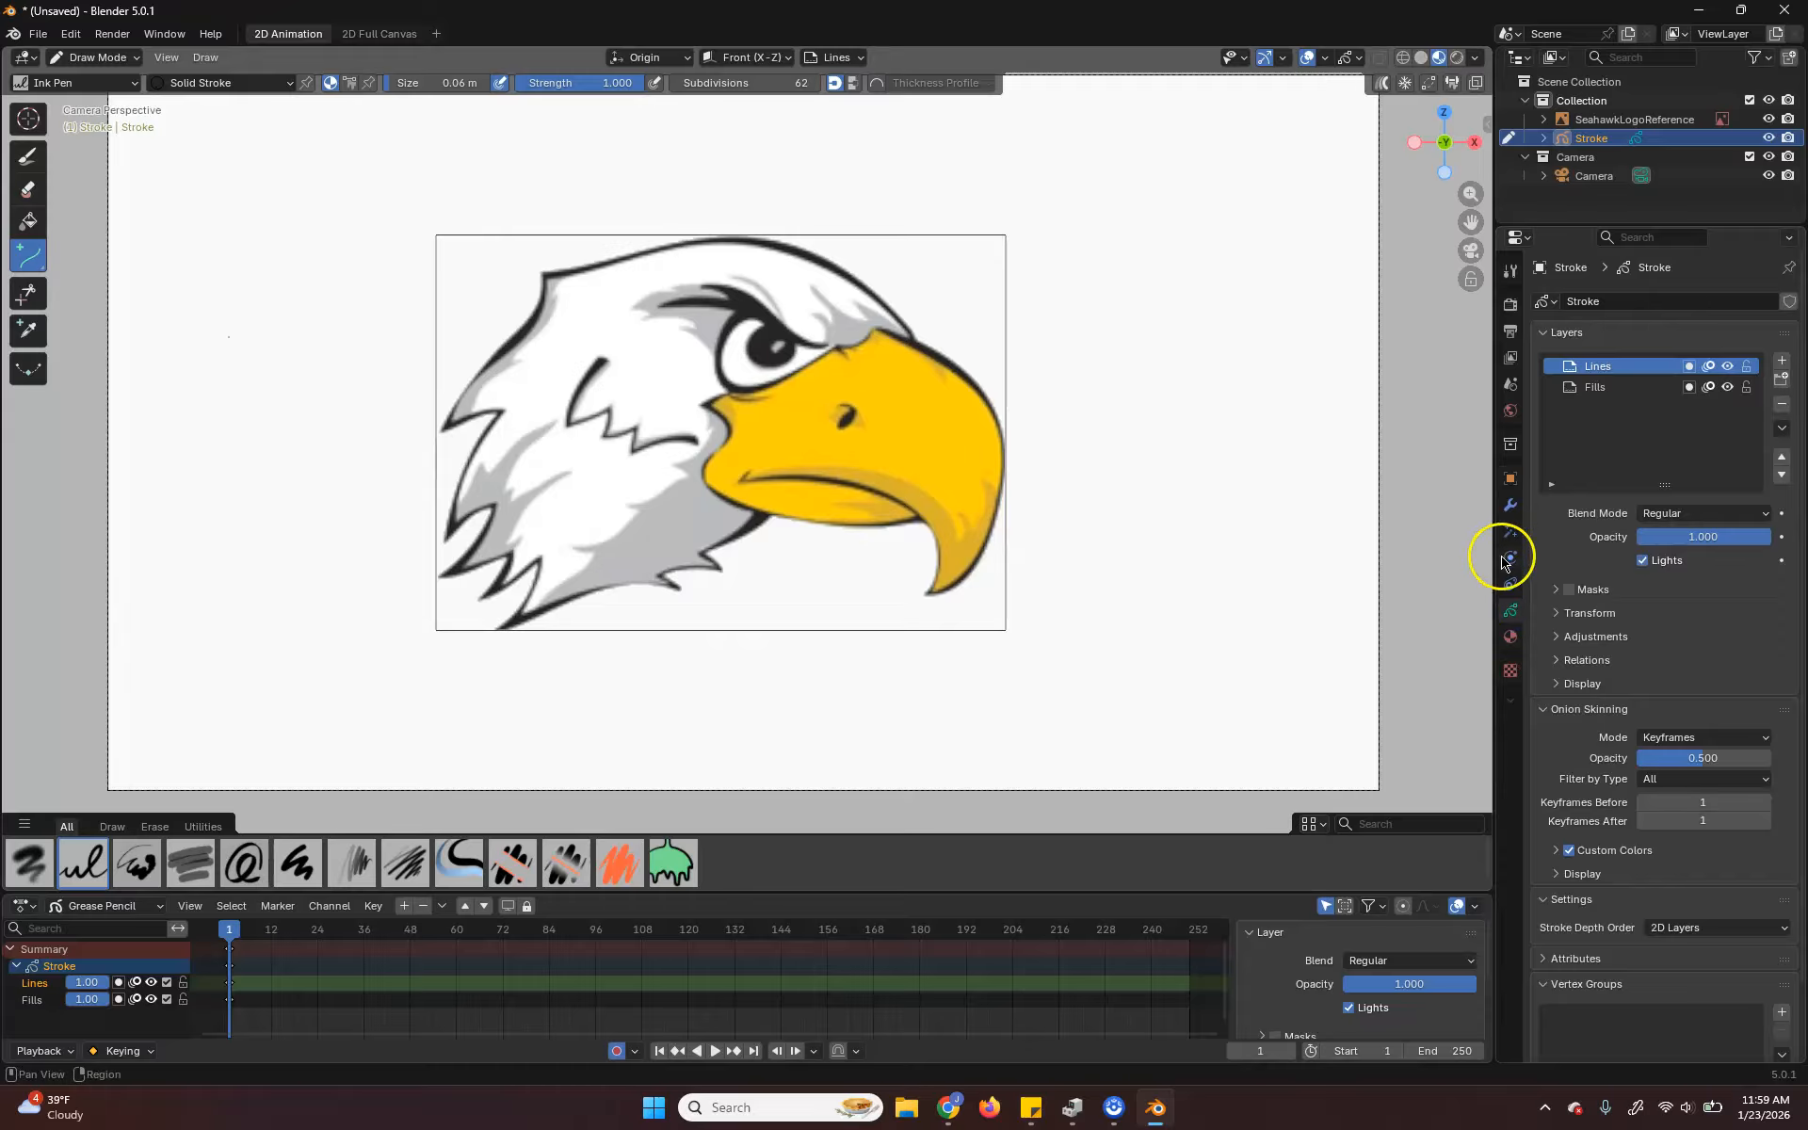
pyautogui.click(1510, 637)
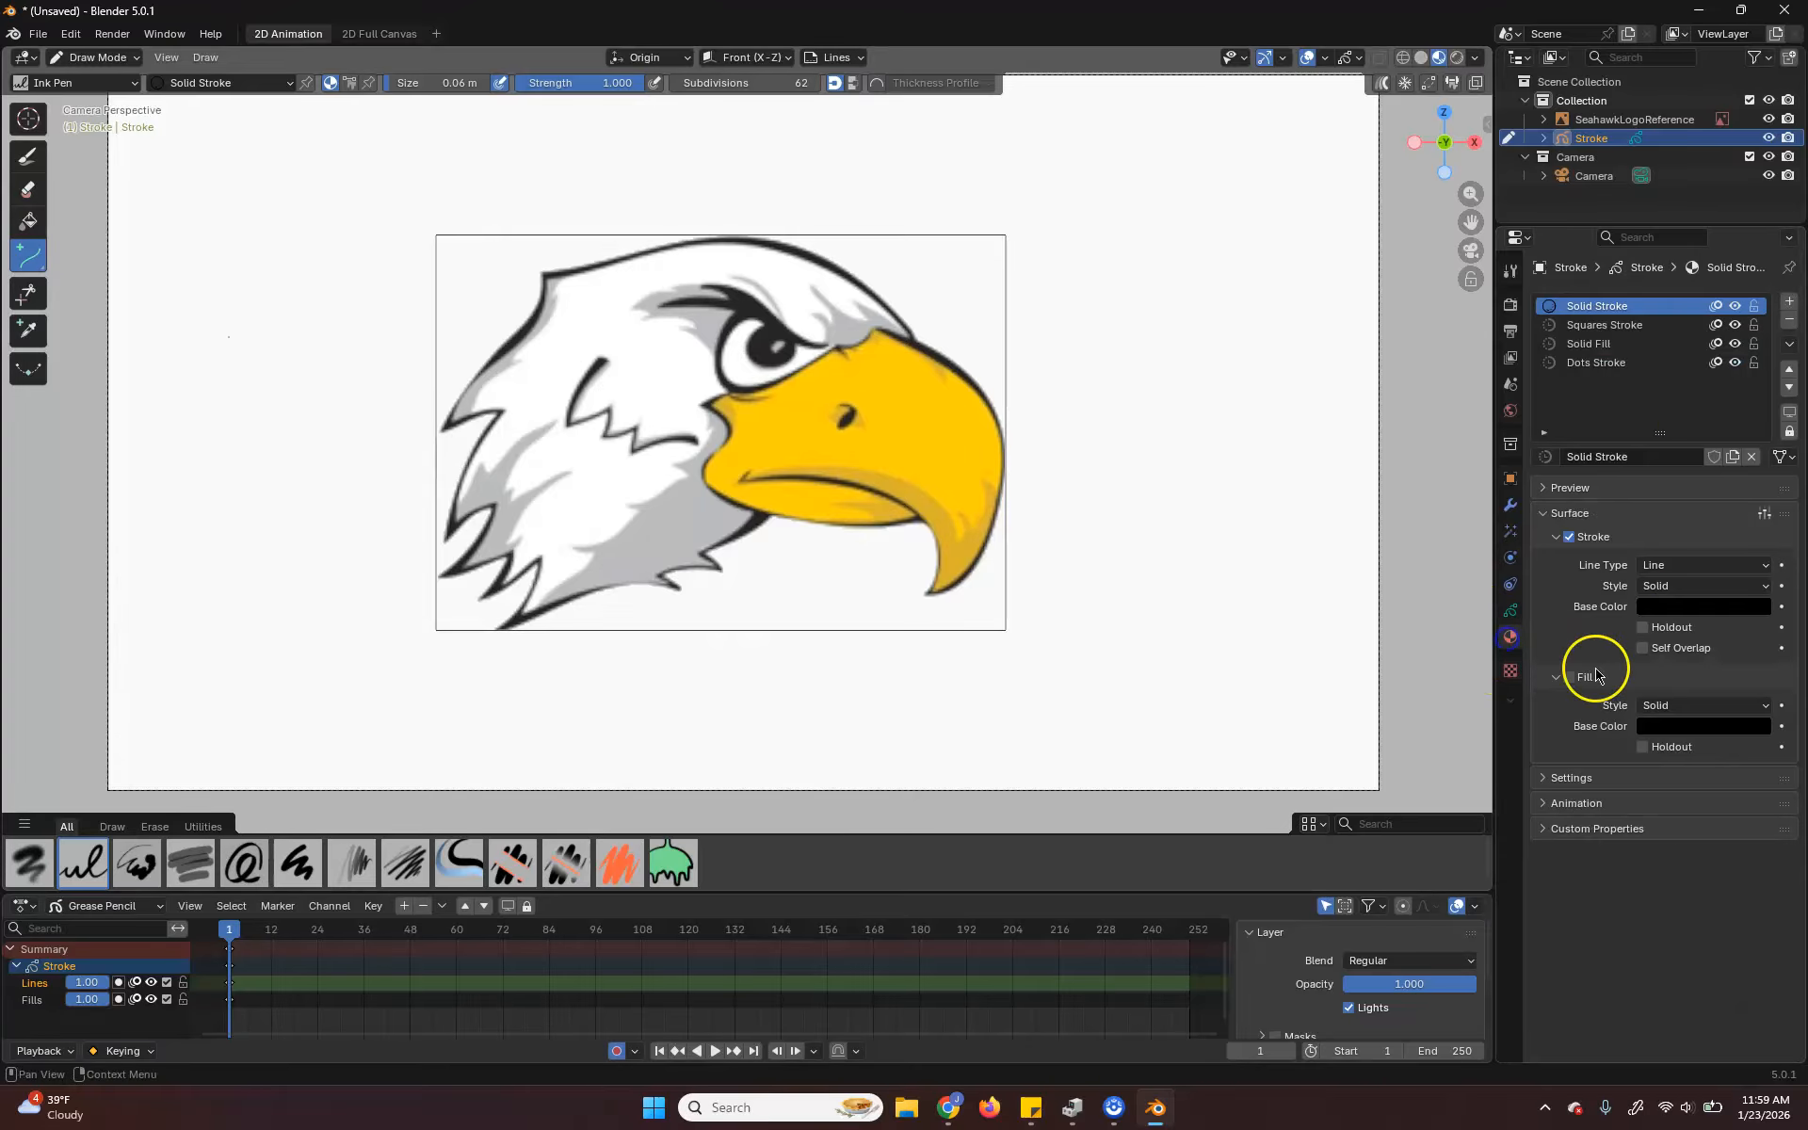
pyautogui.click(1704, 615)
pyautogui.moveTo(1758, 395); pyautogui.dragTo(1758, 311)
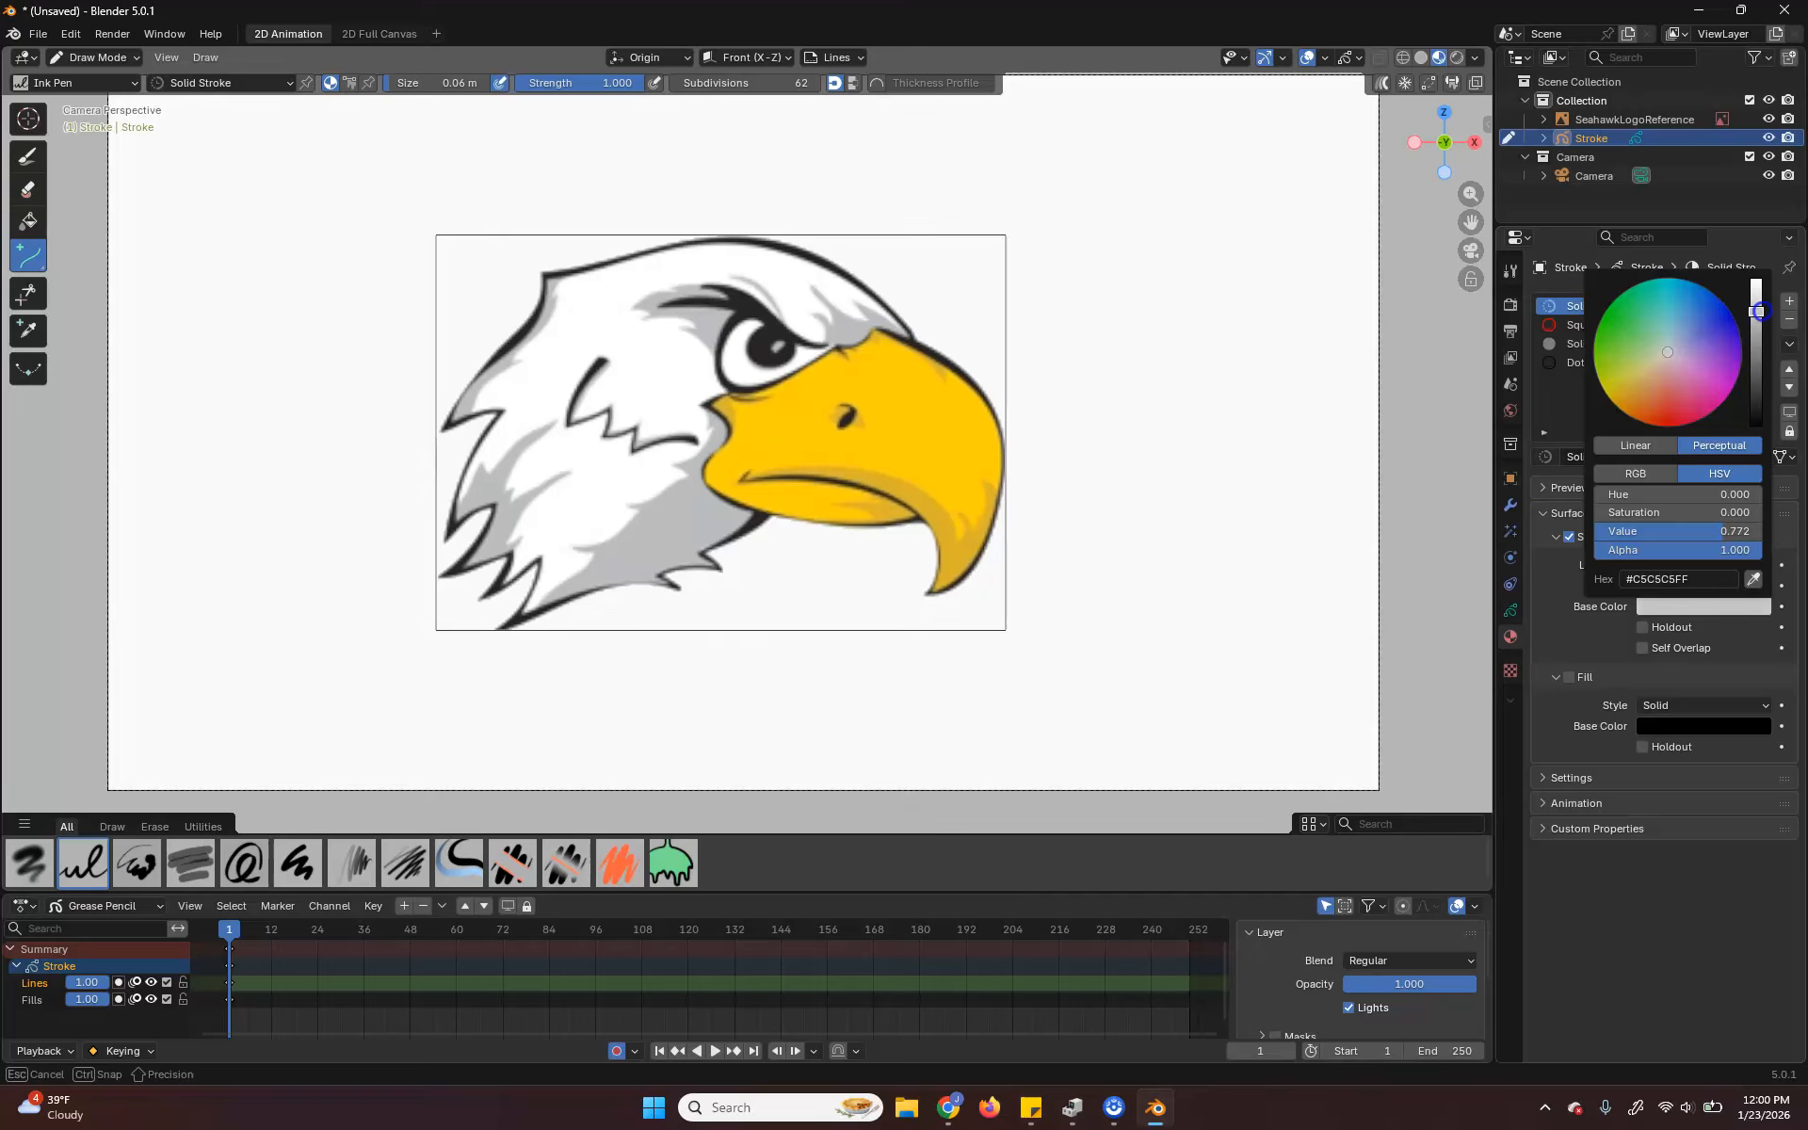
pyautogui.click(1728, 308)
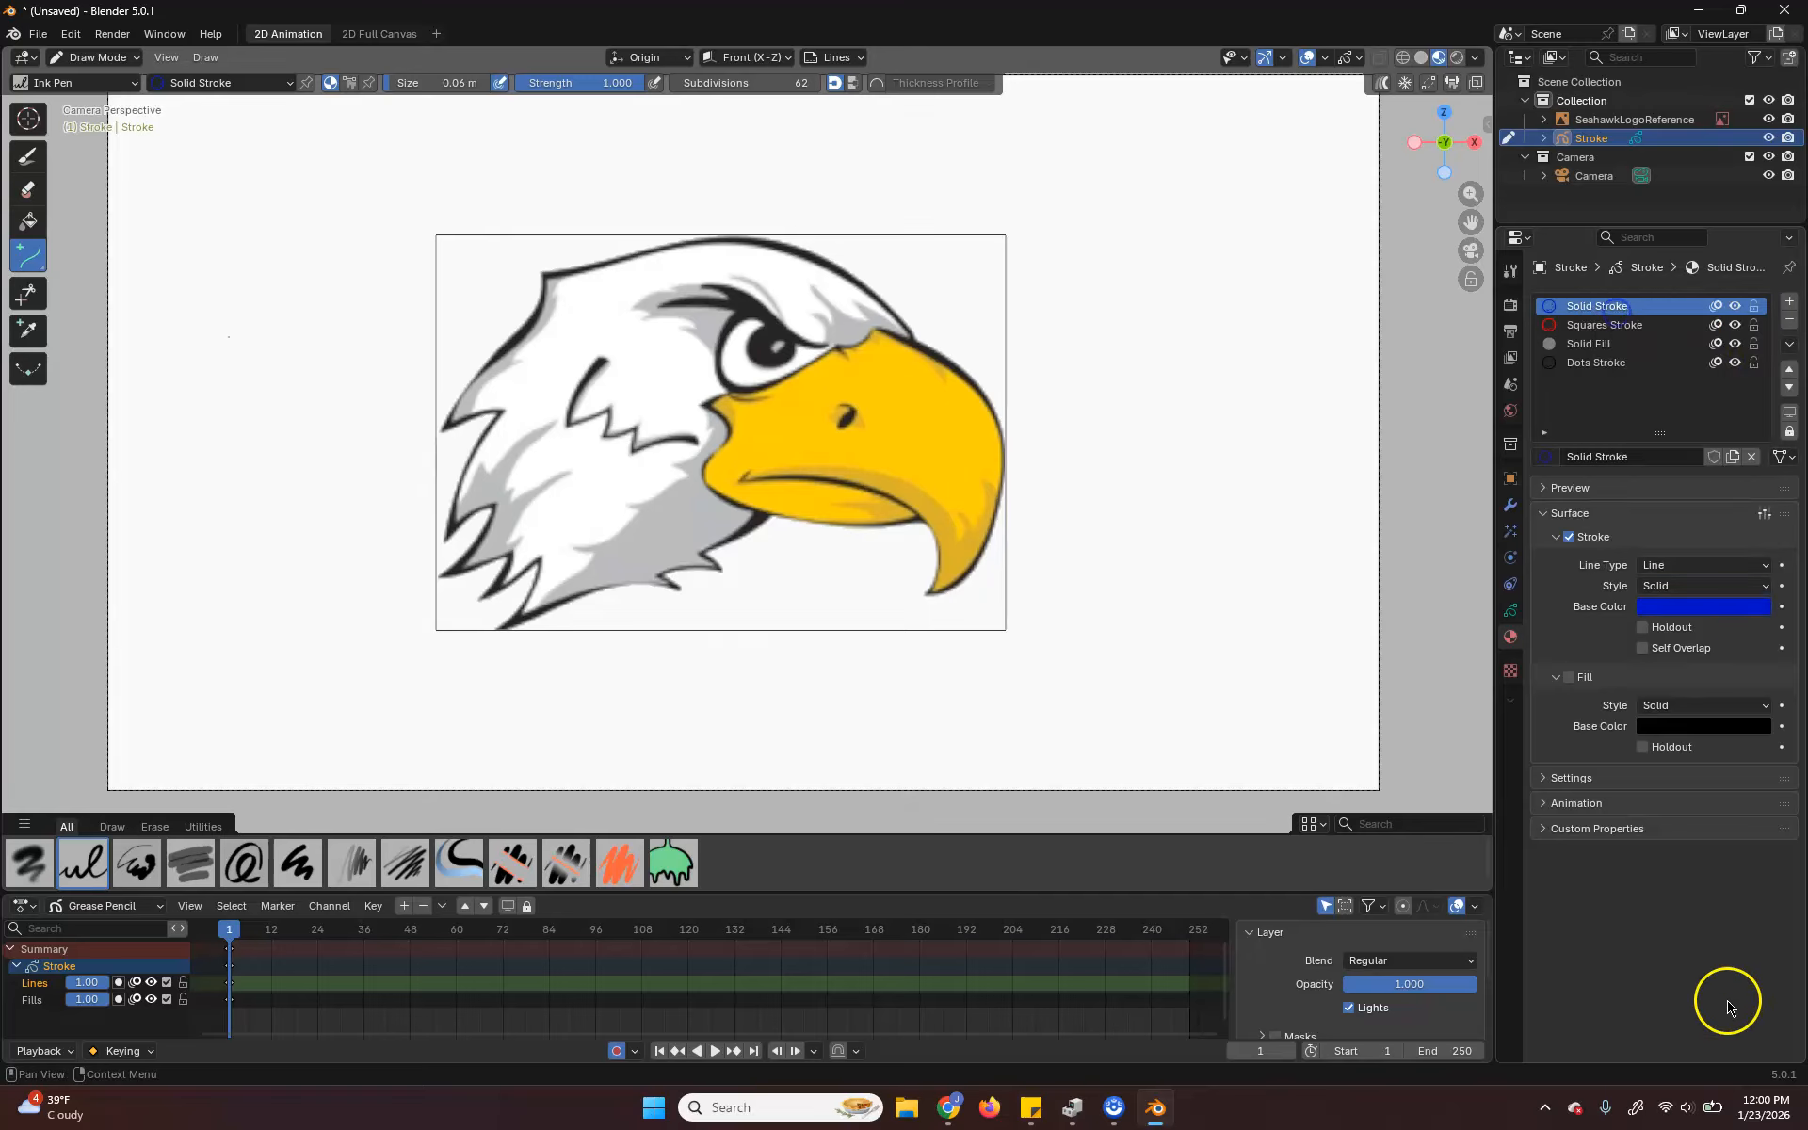
# - Draw a curve from the top of the beak to the crest at the back of the head, bent to follow the crown
pyautogui.scroll(1, 961, 451)
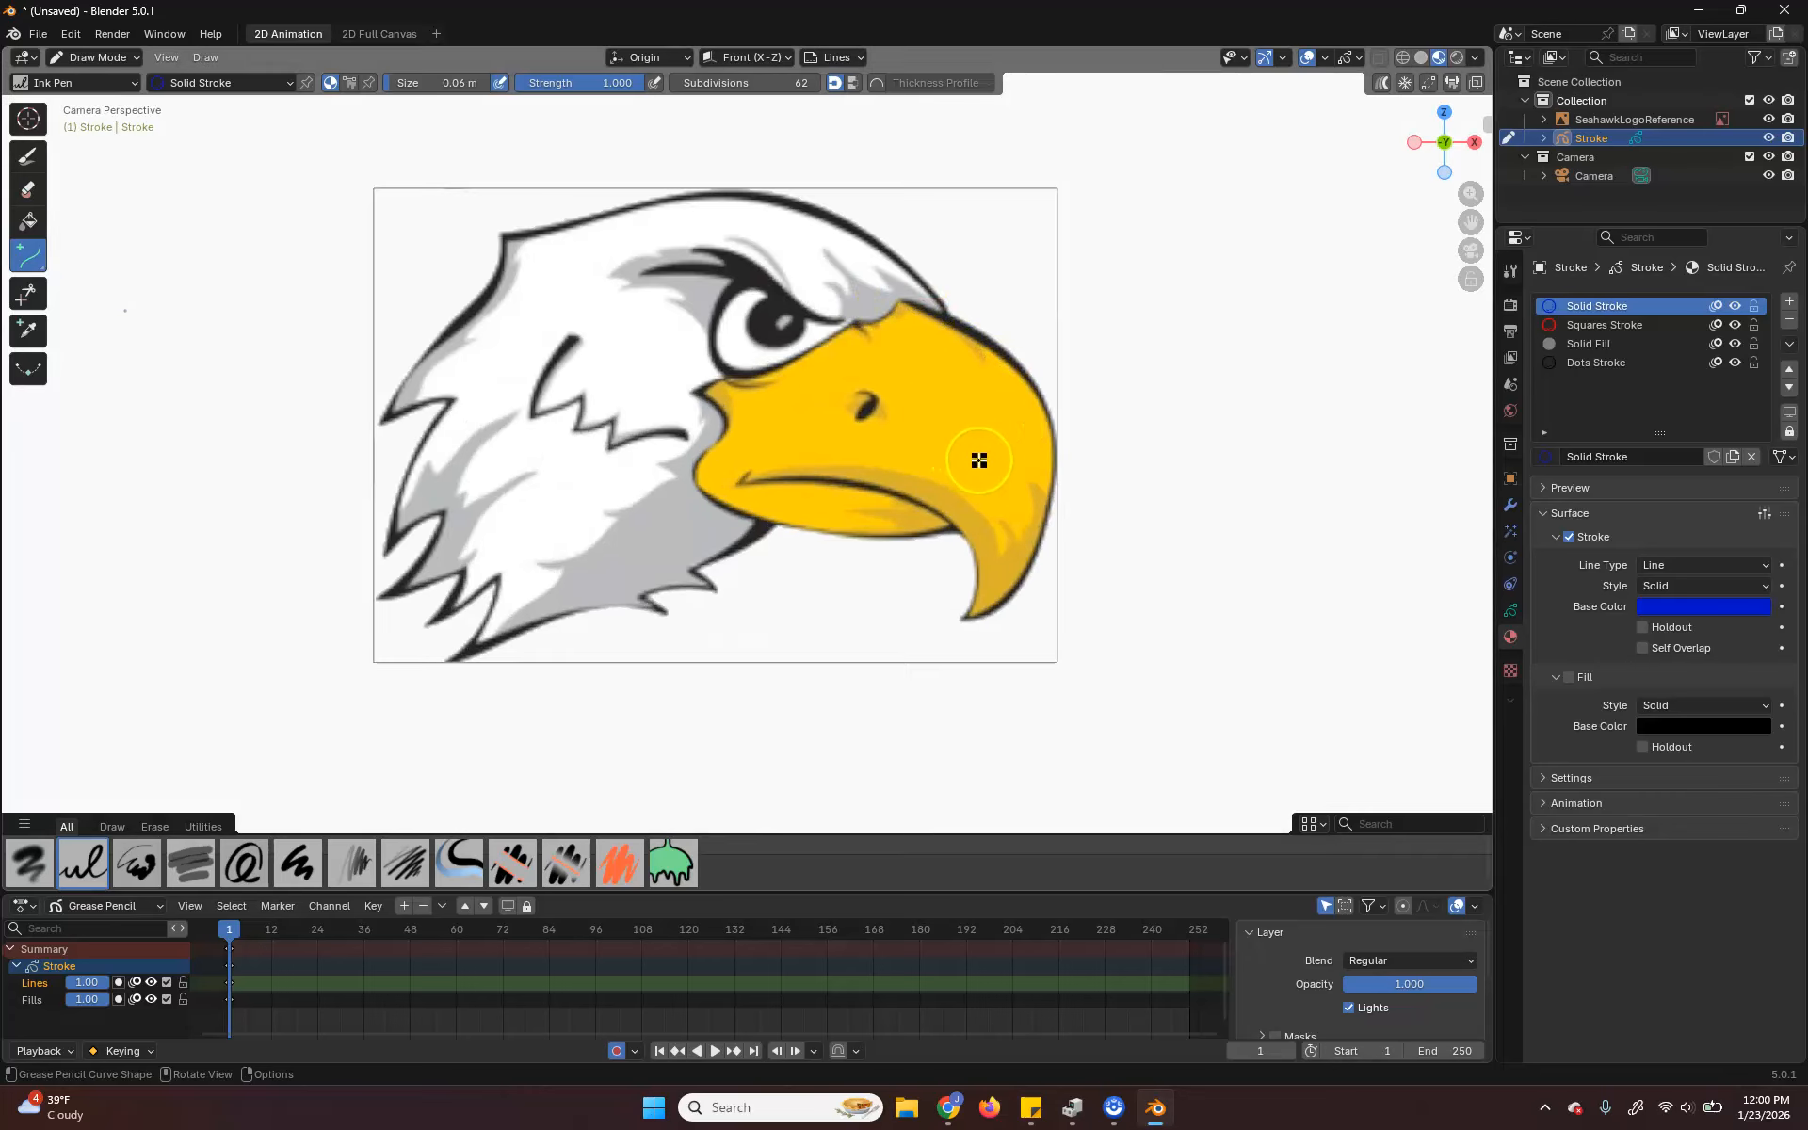
pyautogui.scroll(1, 980, 461)
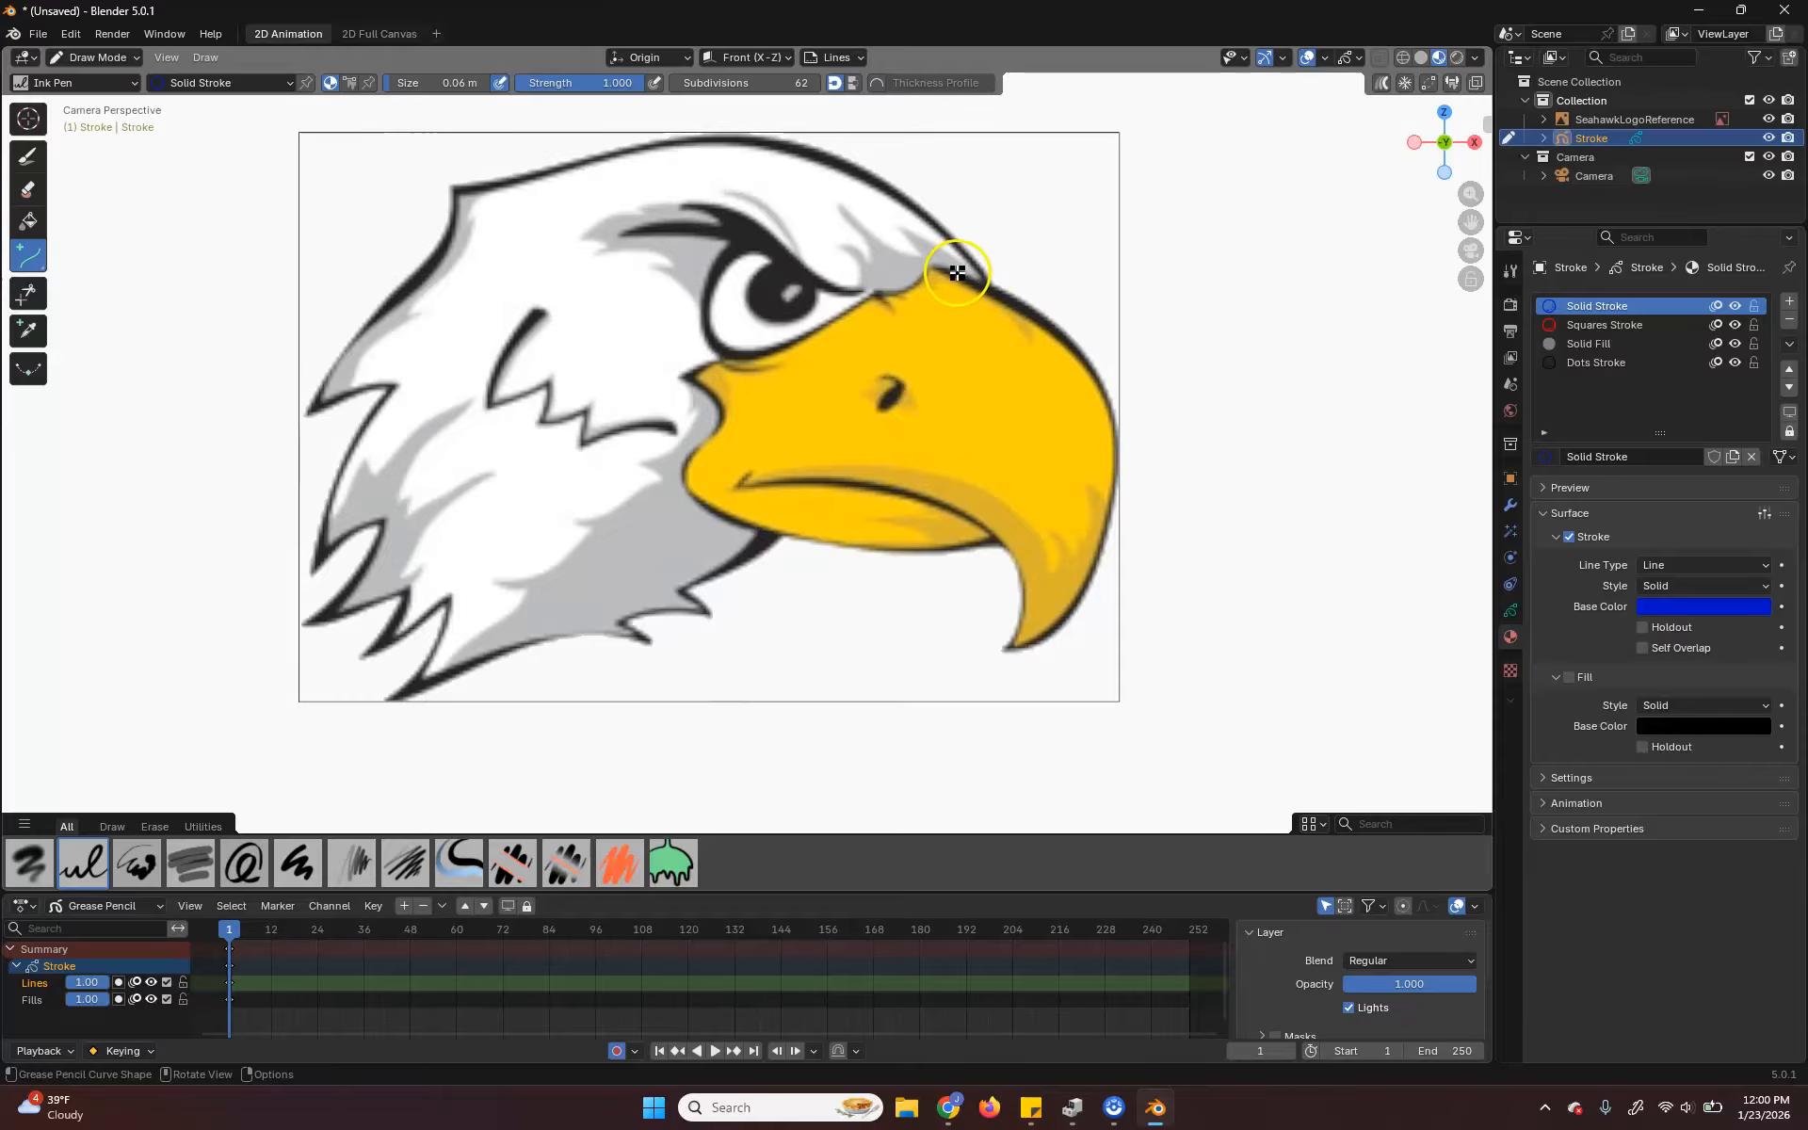
pyautogui.moveTo(984, 285)
pyautogui.mouseDown()
pyautogui.moveTo(807, 234)
pyautogui.moveTo(448, 189)
pyautogui.moveTo(468, 193)
pyautogui.mouseUp()
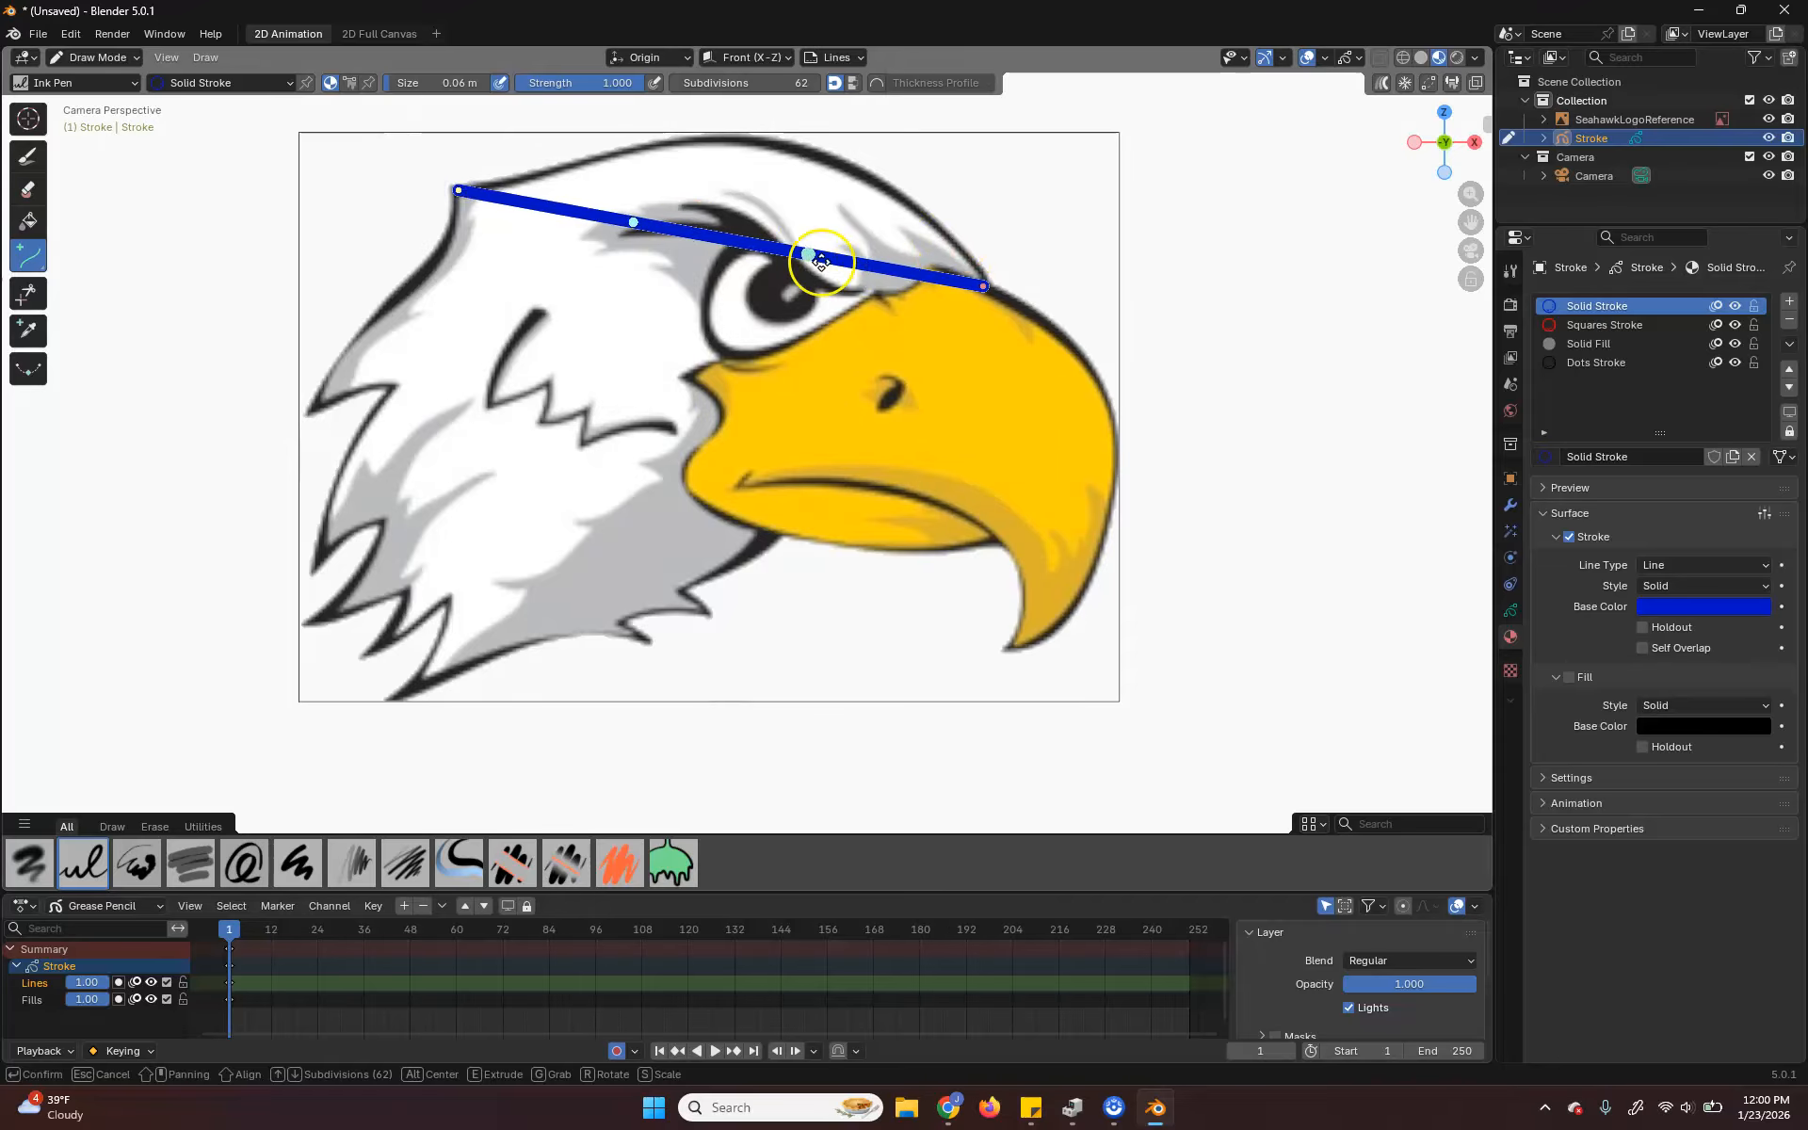
pyautogui.moveTo(811, 253)
pyautogui.mouseDown()
pyautogui.moveTo(844, 133)
pyautogui.moveTo(838, 70)
pyautogui.mouseUp()
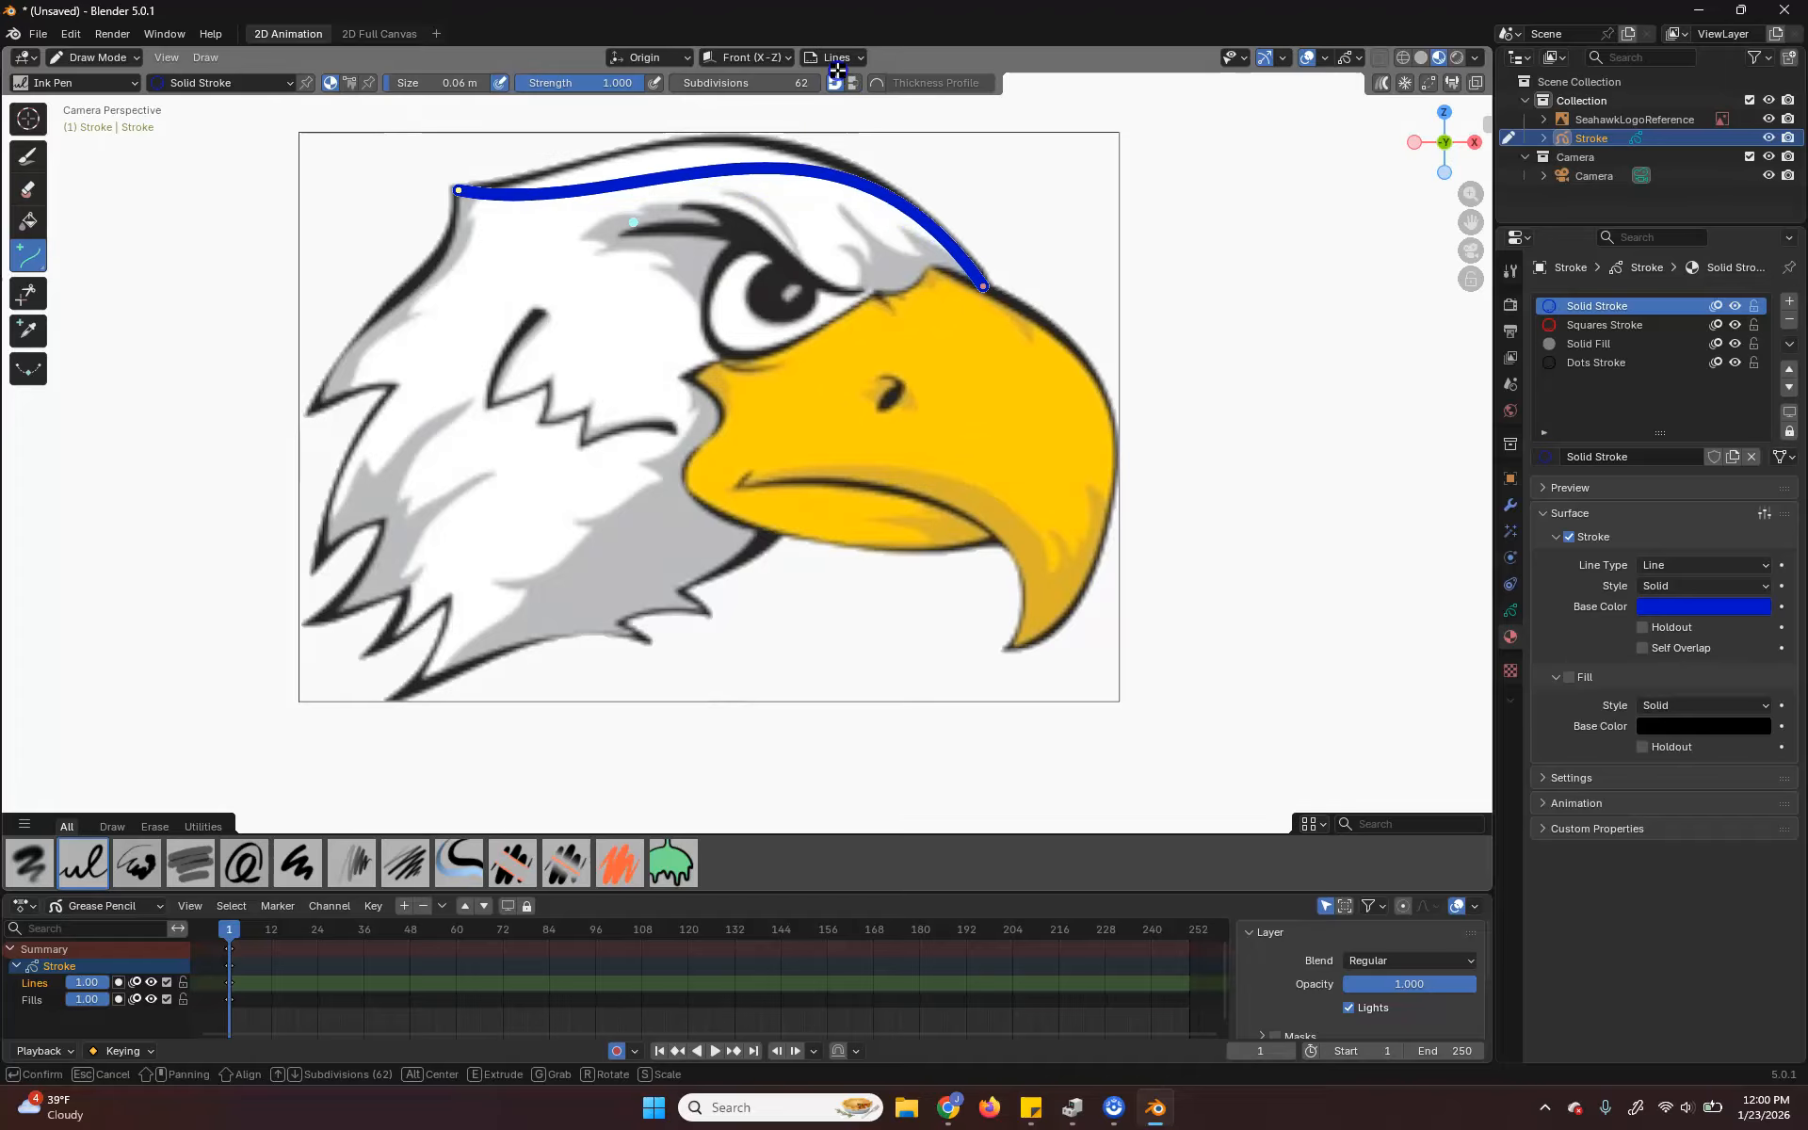
pyautogui.moveTo(630, 224)
pyautogui.mouseDown()
pyautogui.moveTo(622, 170)
pyautogui.moveTo(605, 169)
pyautogui.mouseUp()
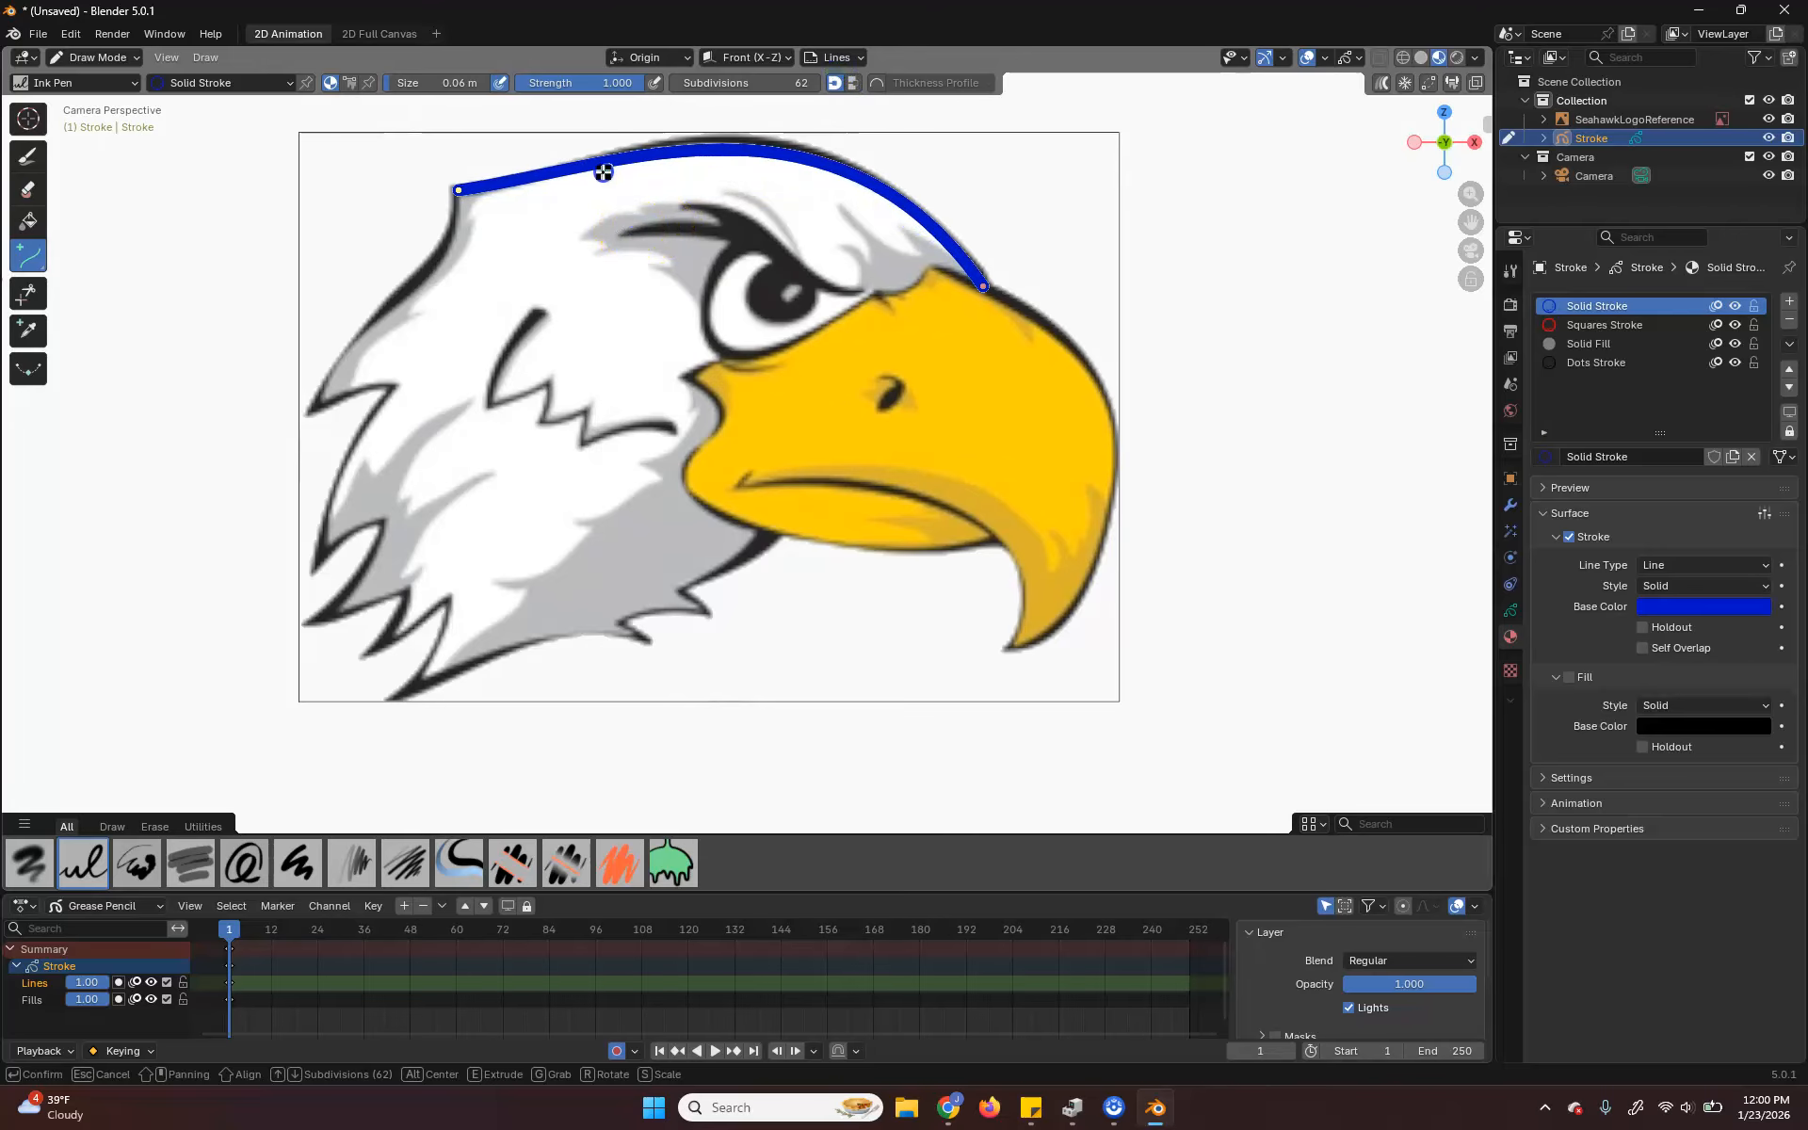
pyautogui.keyDown('shift'); pyautogui.moveTo(1061, 234); pyautogui.dragTo(1054, 358, button='middle'); pyautogui.keyUp('shift')
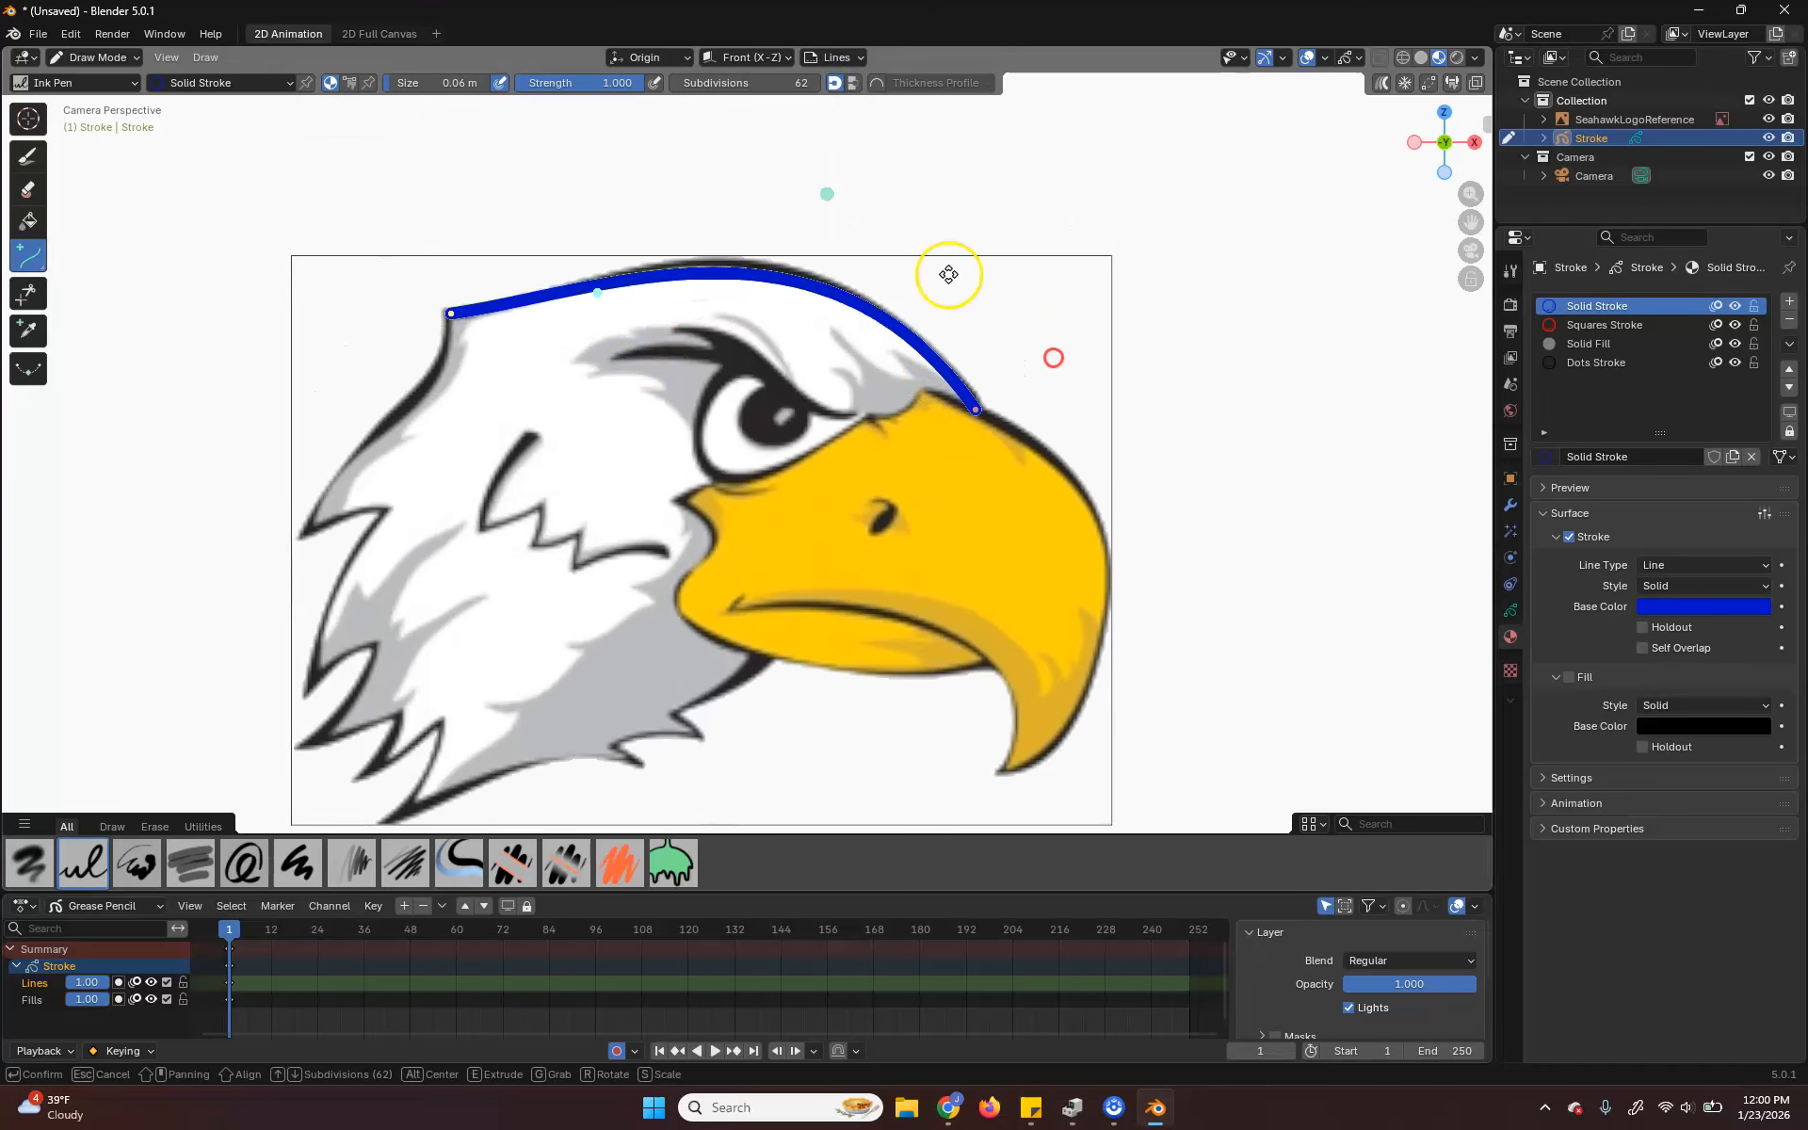
pyautogui.moveTo(831, 194); pyautogui.dragTo(800, 169)
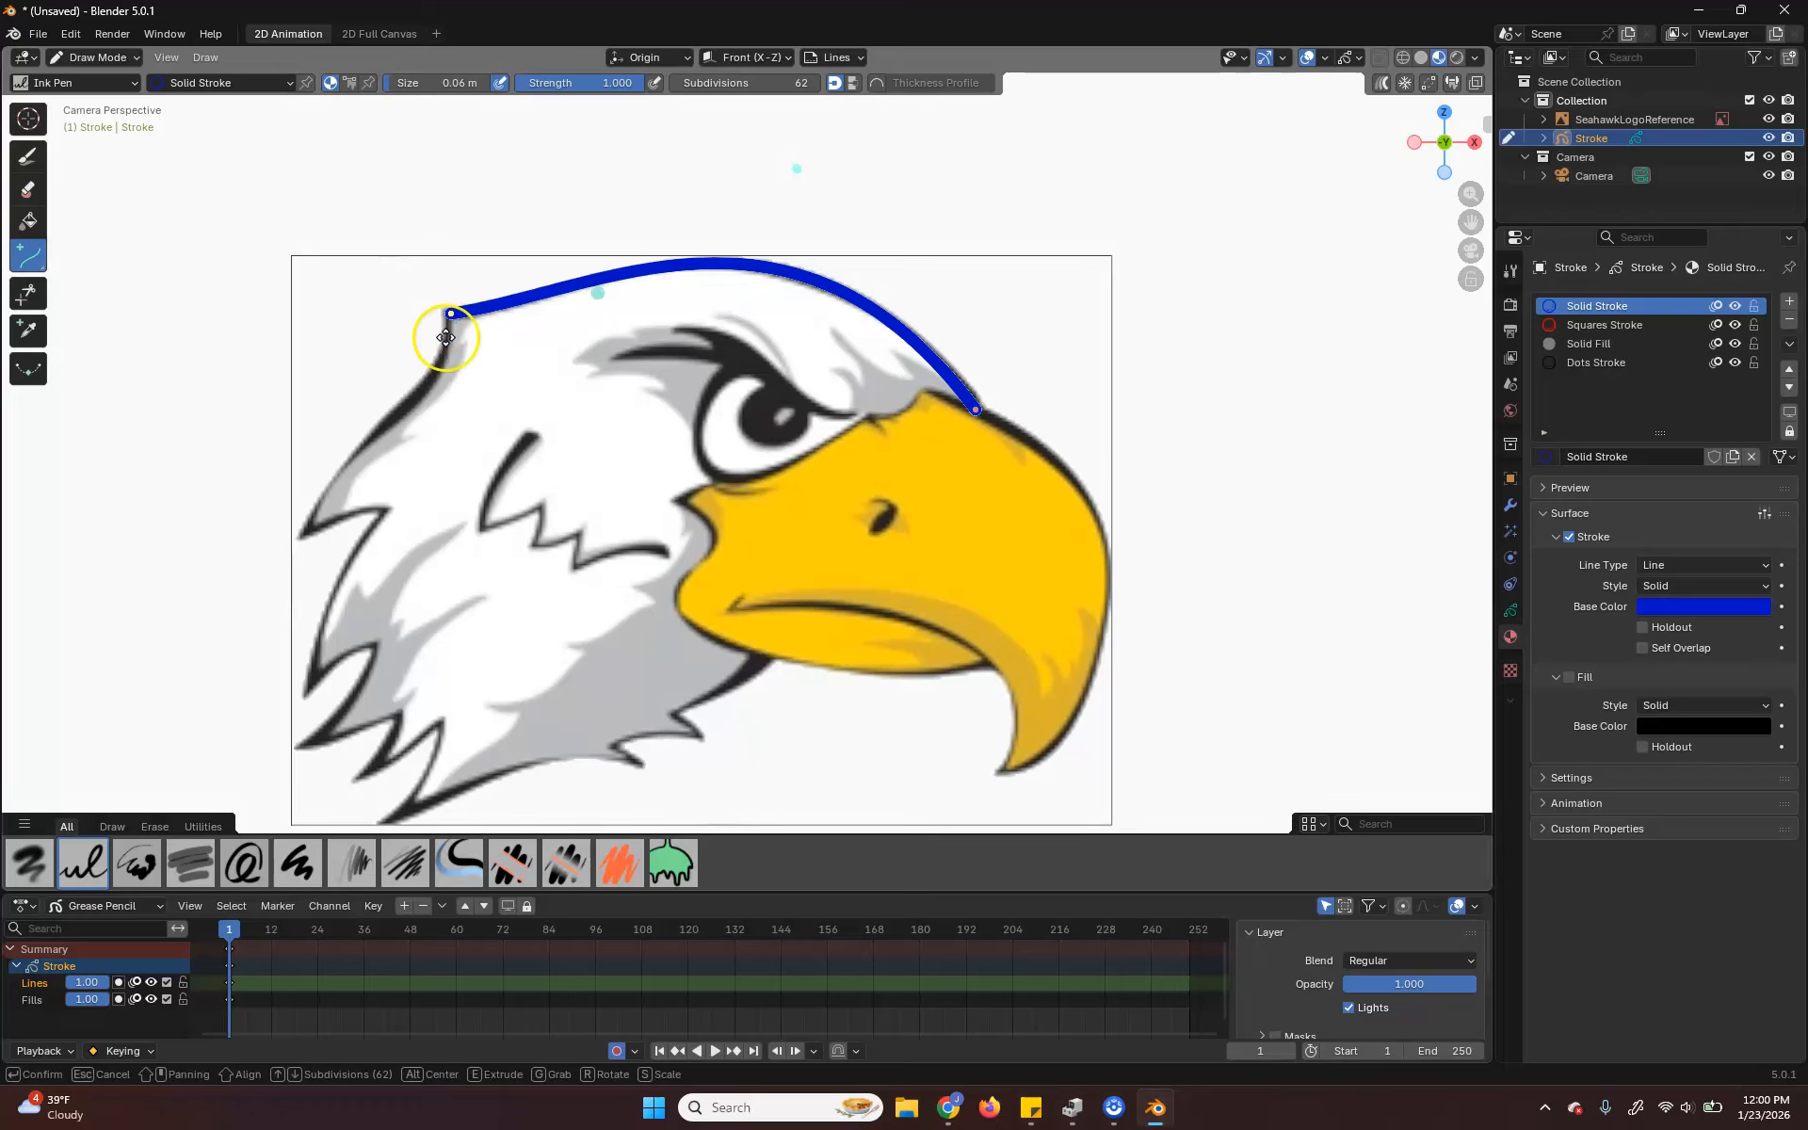
# - Extrude connected straight segments from the crest around the back feathers and lower neck tips, ending beneath the beak
pyautogui.press('e')
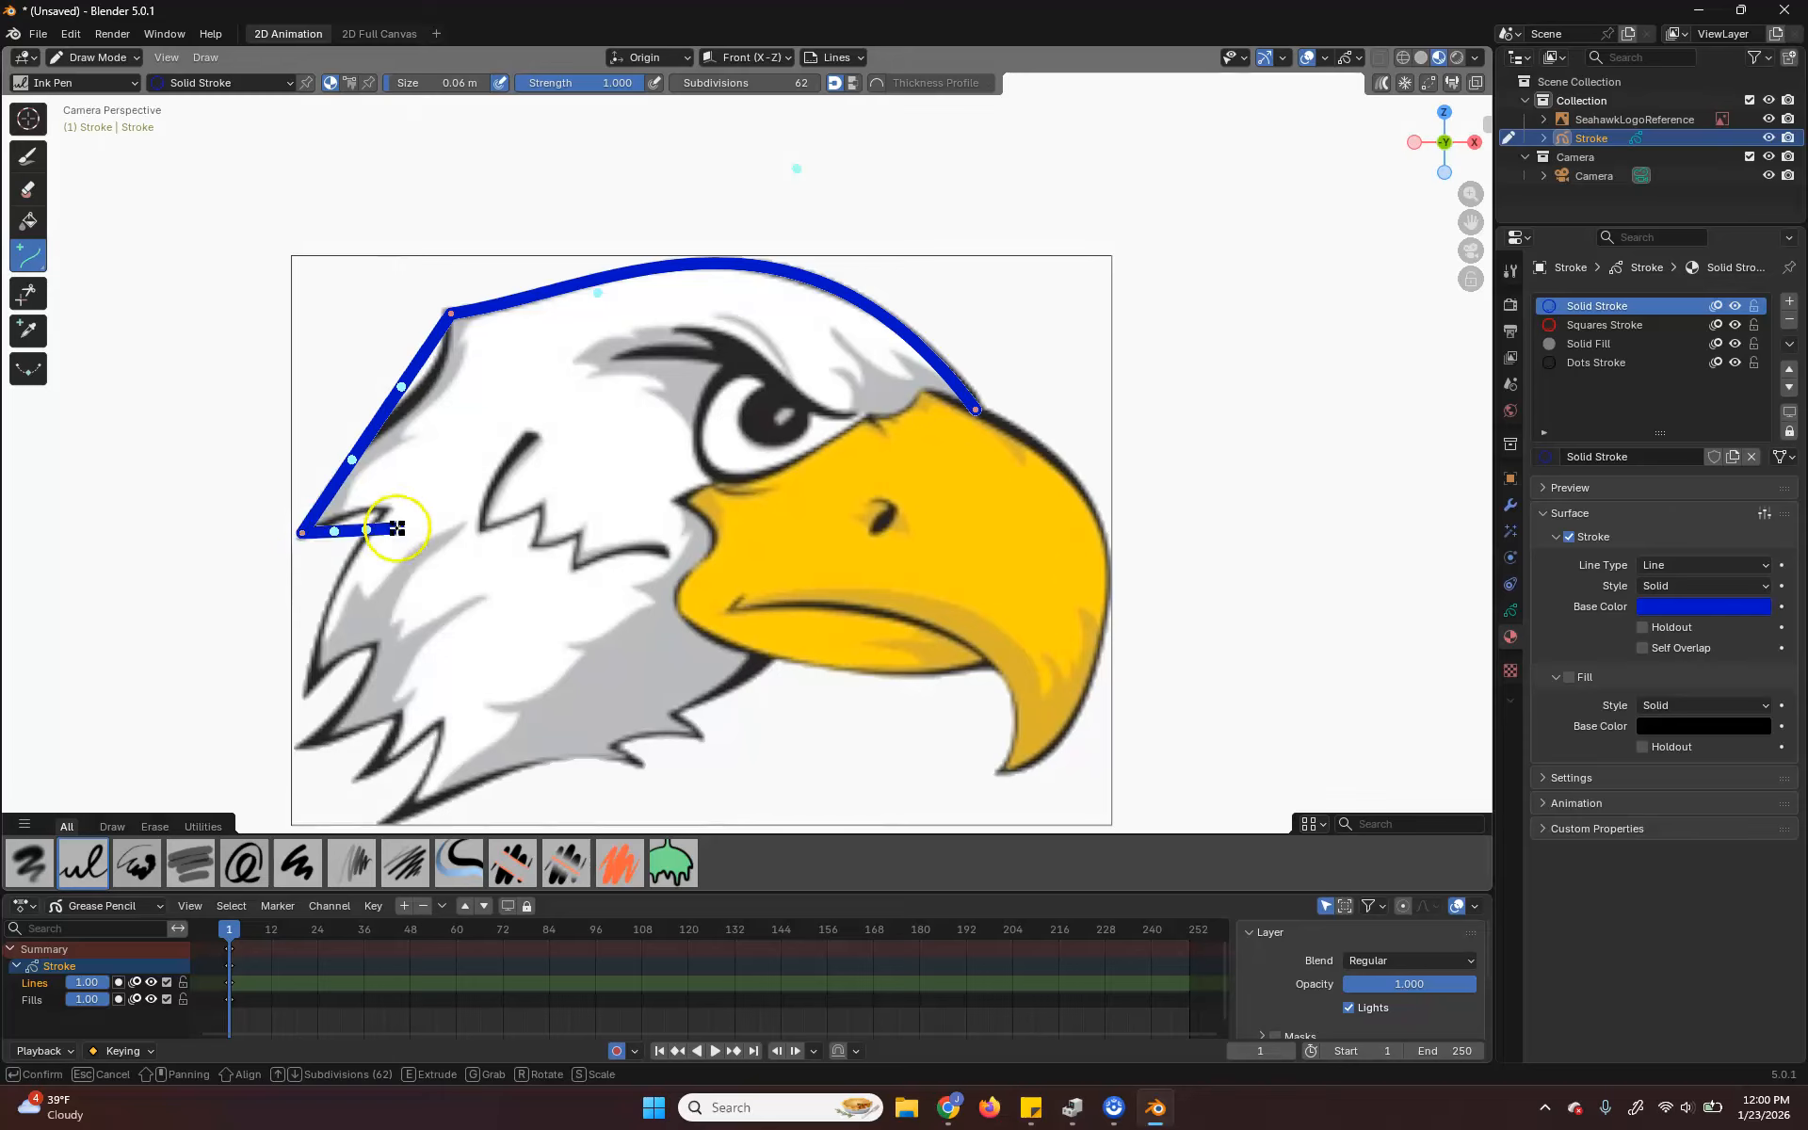
pyautogui.press('e')
pyautogui.press('e')
pyautogui.click(388, 640)
pyautogui.click(311, 743)
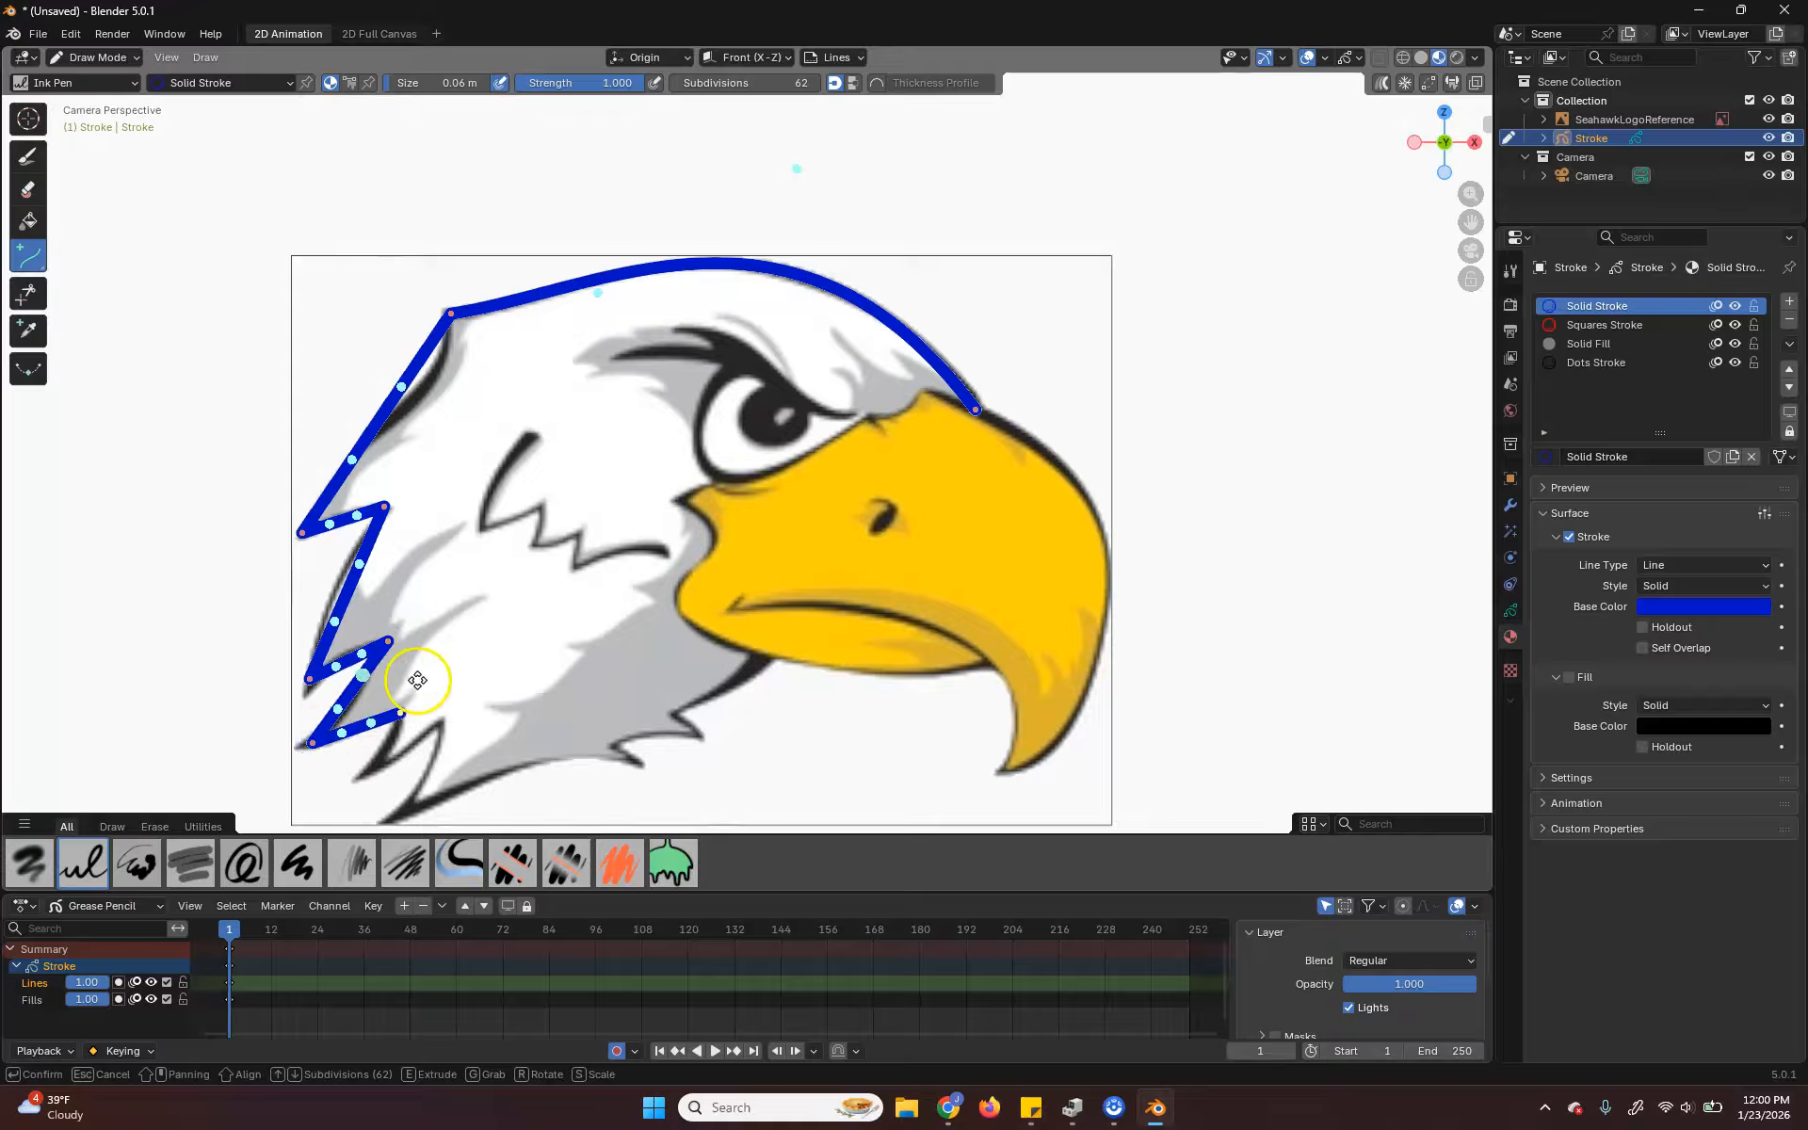
pyautogui.click(401, 713)
pyautogui.click(439, 724)
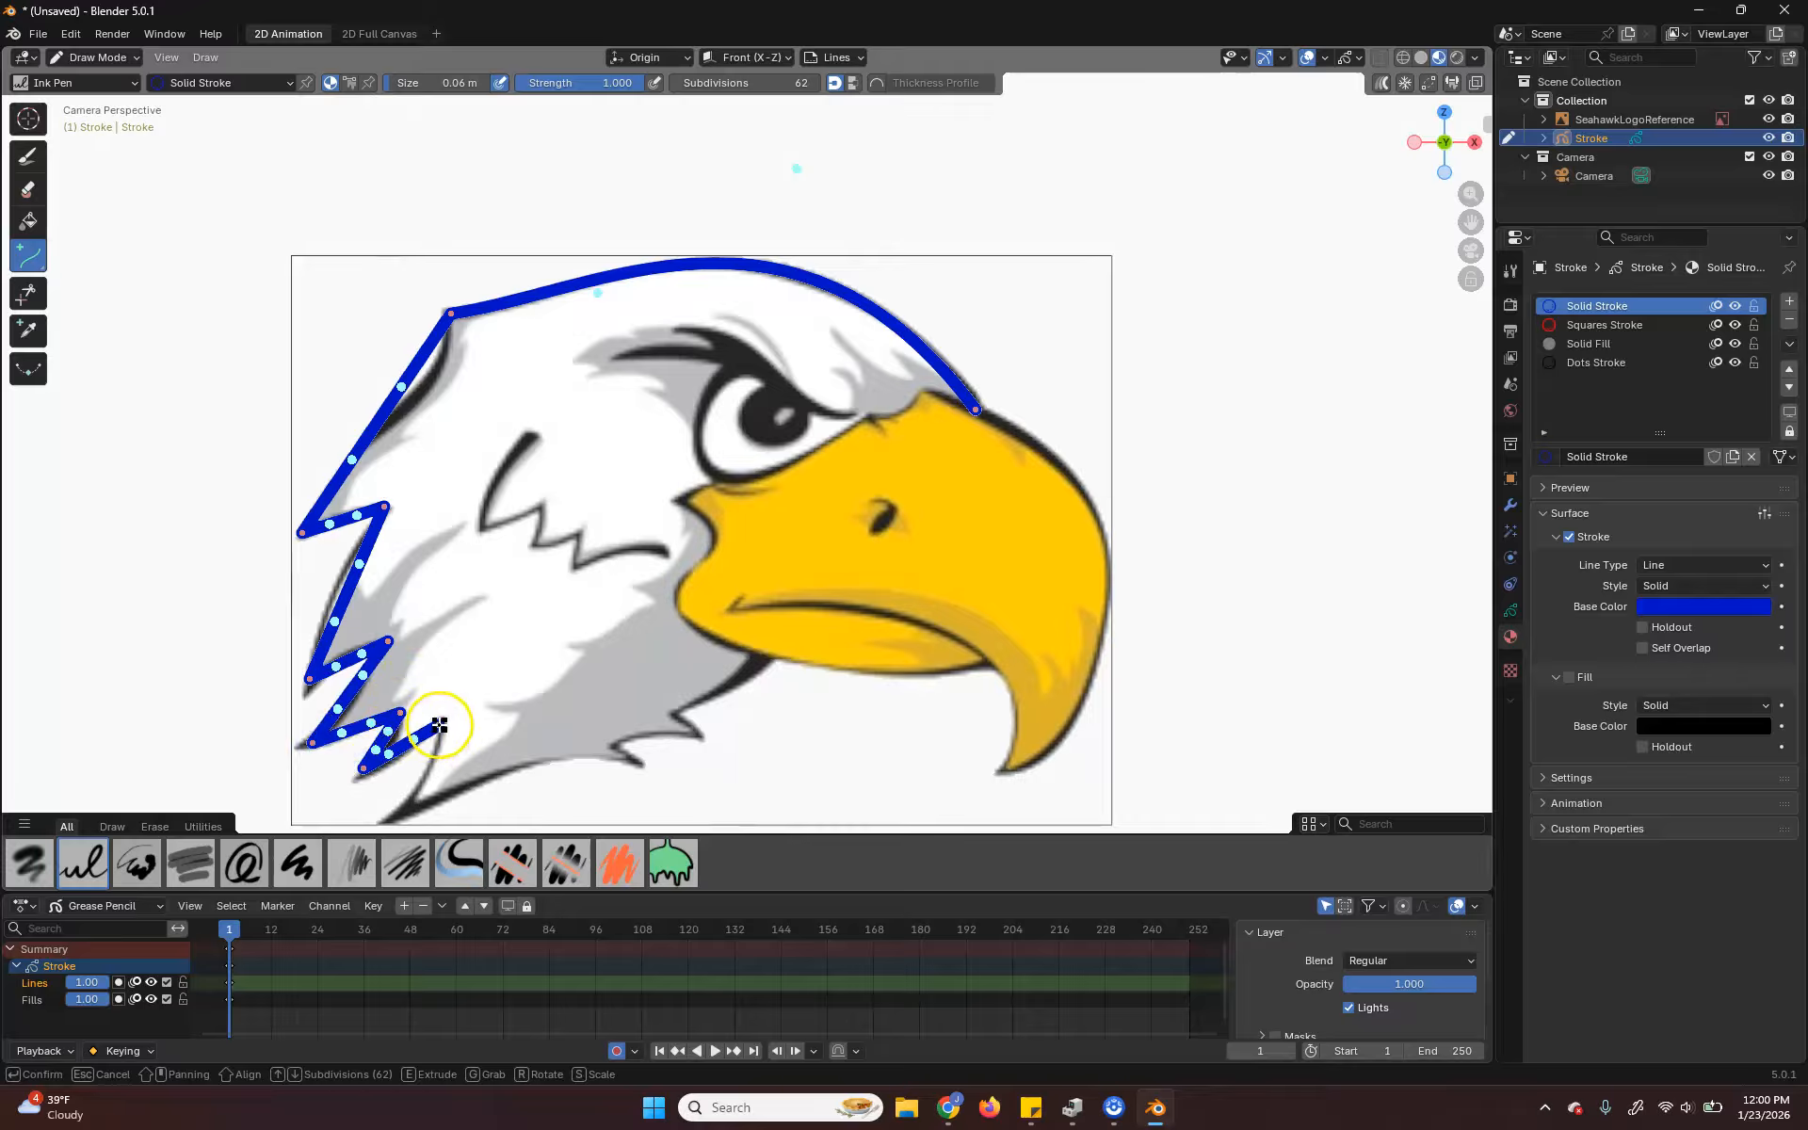
pyautogui.click(385, 823)
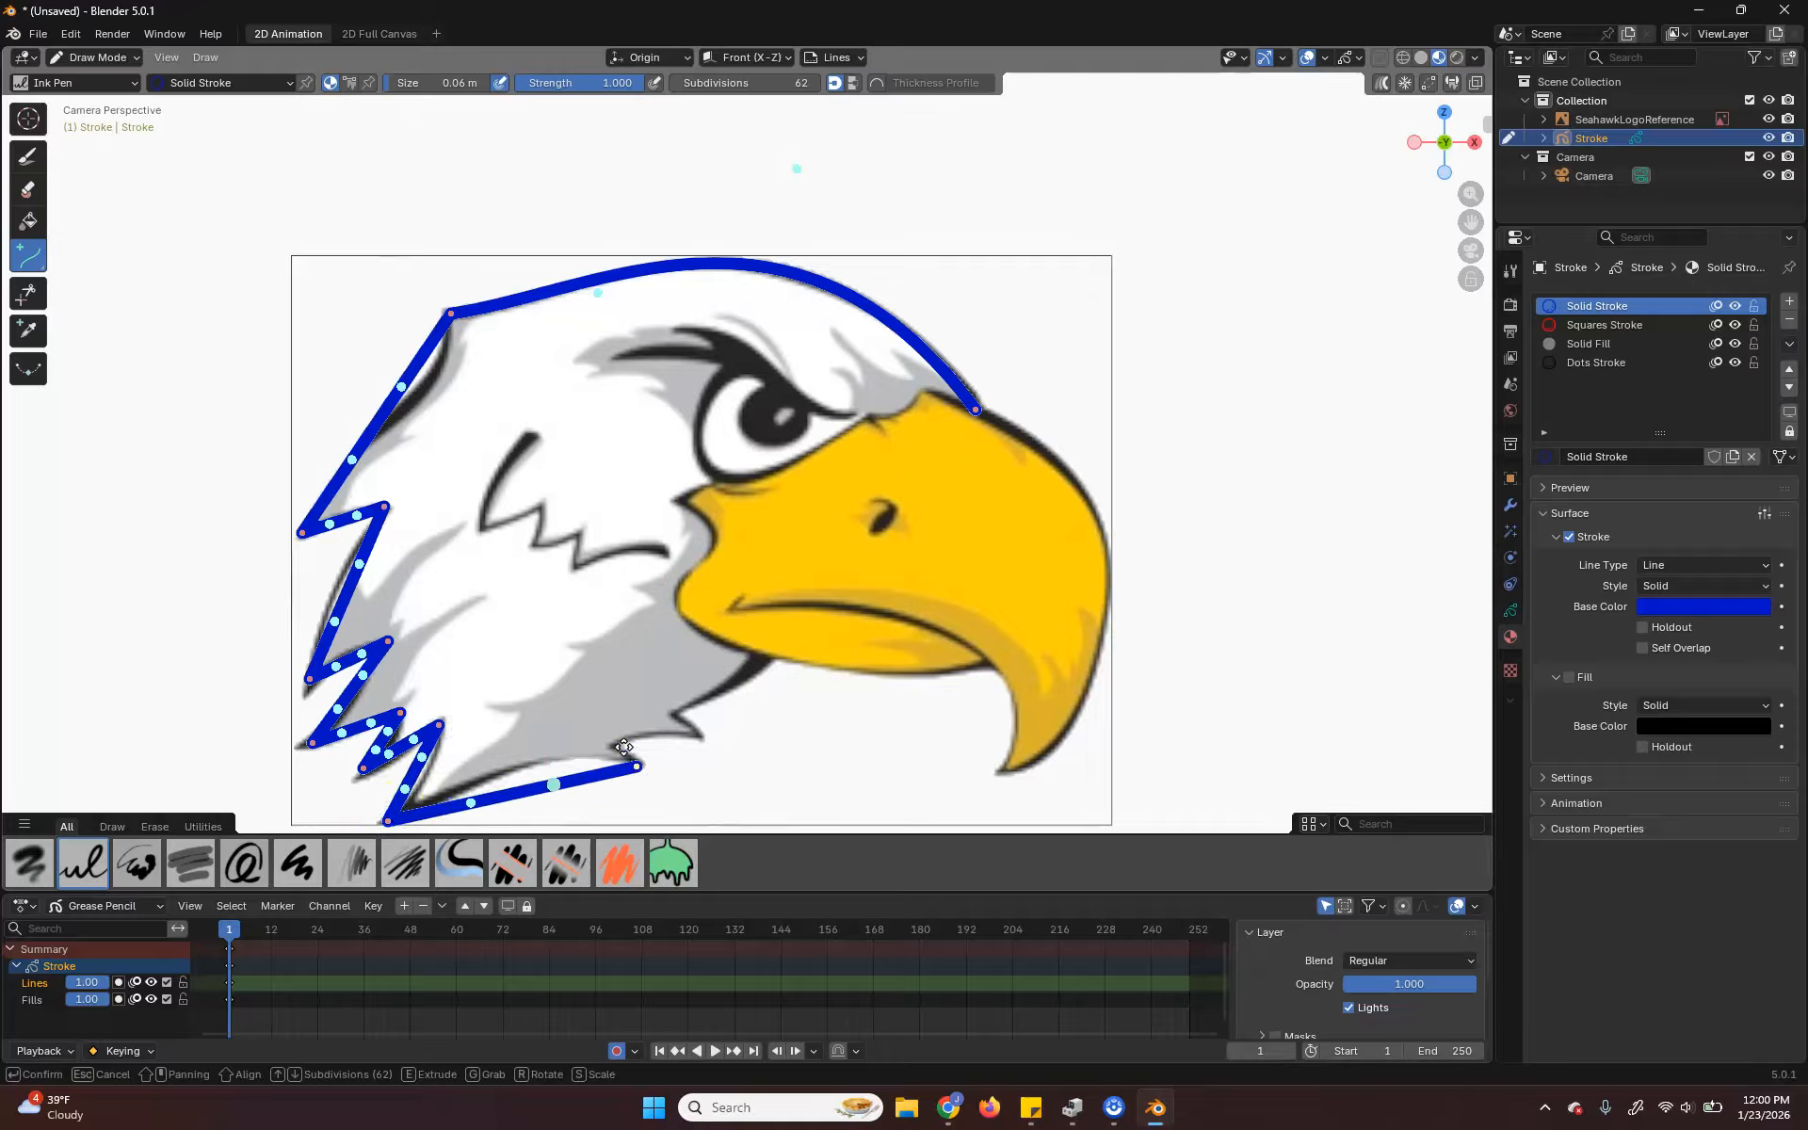
pyautogui.moveTo(664, 738); pyautogui.dragTo(773, 645)
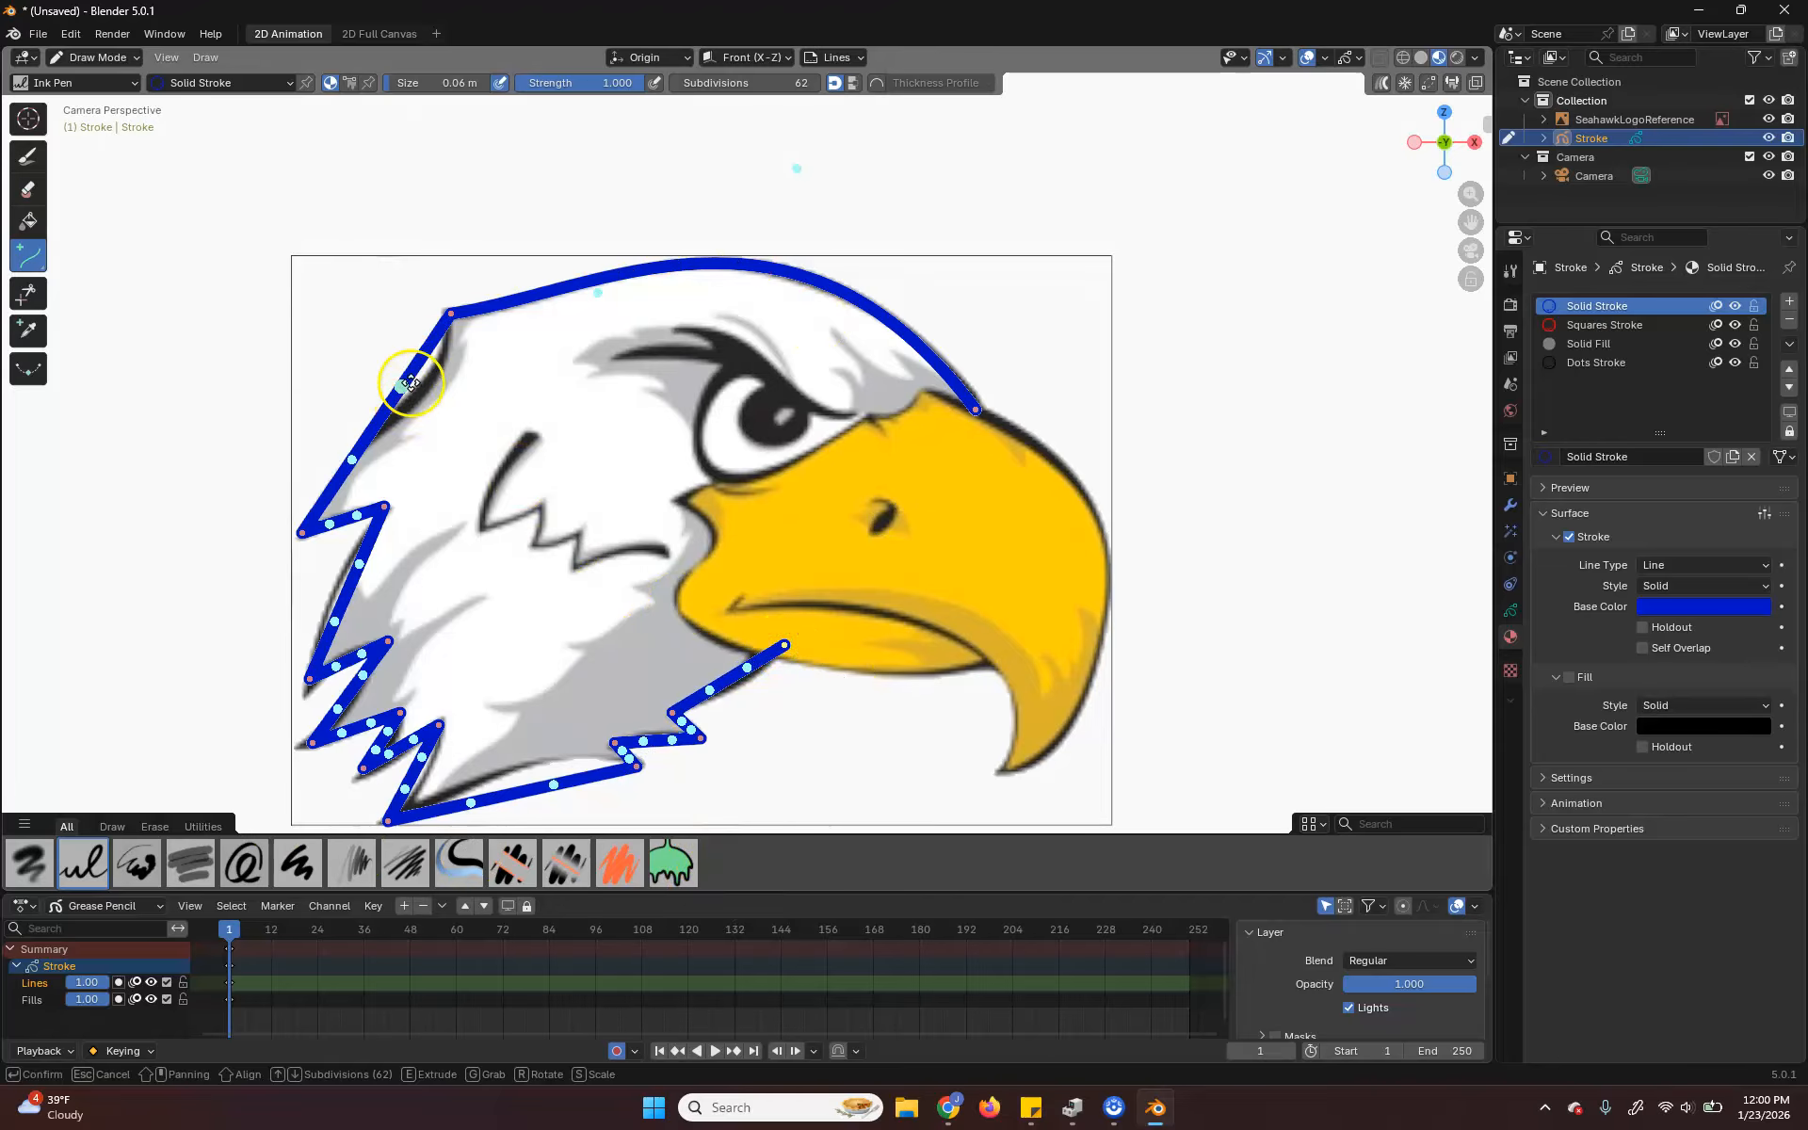
# - Bend the back-of-head and first feather segments to match the reference, and set the stroke size to 0.023 m
pyautogui.moveTo(404, 386)
pyautogui.mouseDown()
pyautogui.moveTo(420, 394)
pyautogui.moveTo(355, 460)
pyautogui.moveTo(337, 425)
pyautogui.moveTo(448, 403)
pyautogui.mouseUp()
pyautogui.moveTo(349, 524); pyautogui.dragTo(317, 589)
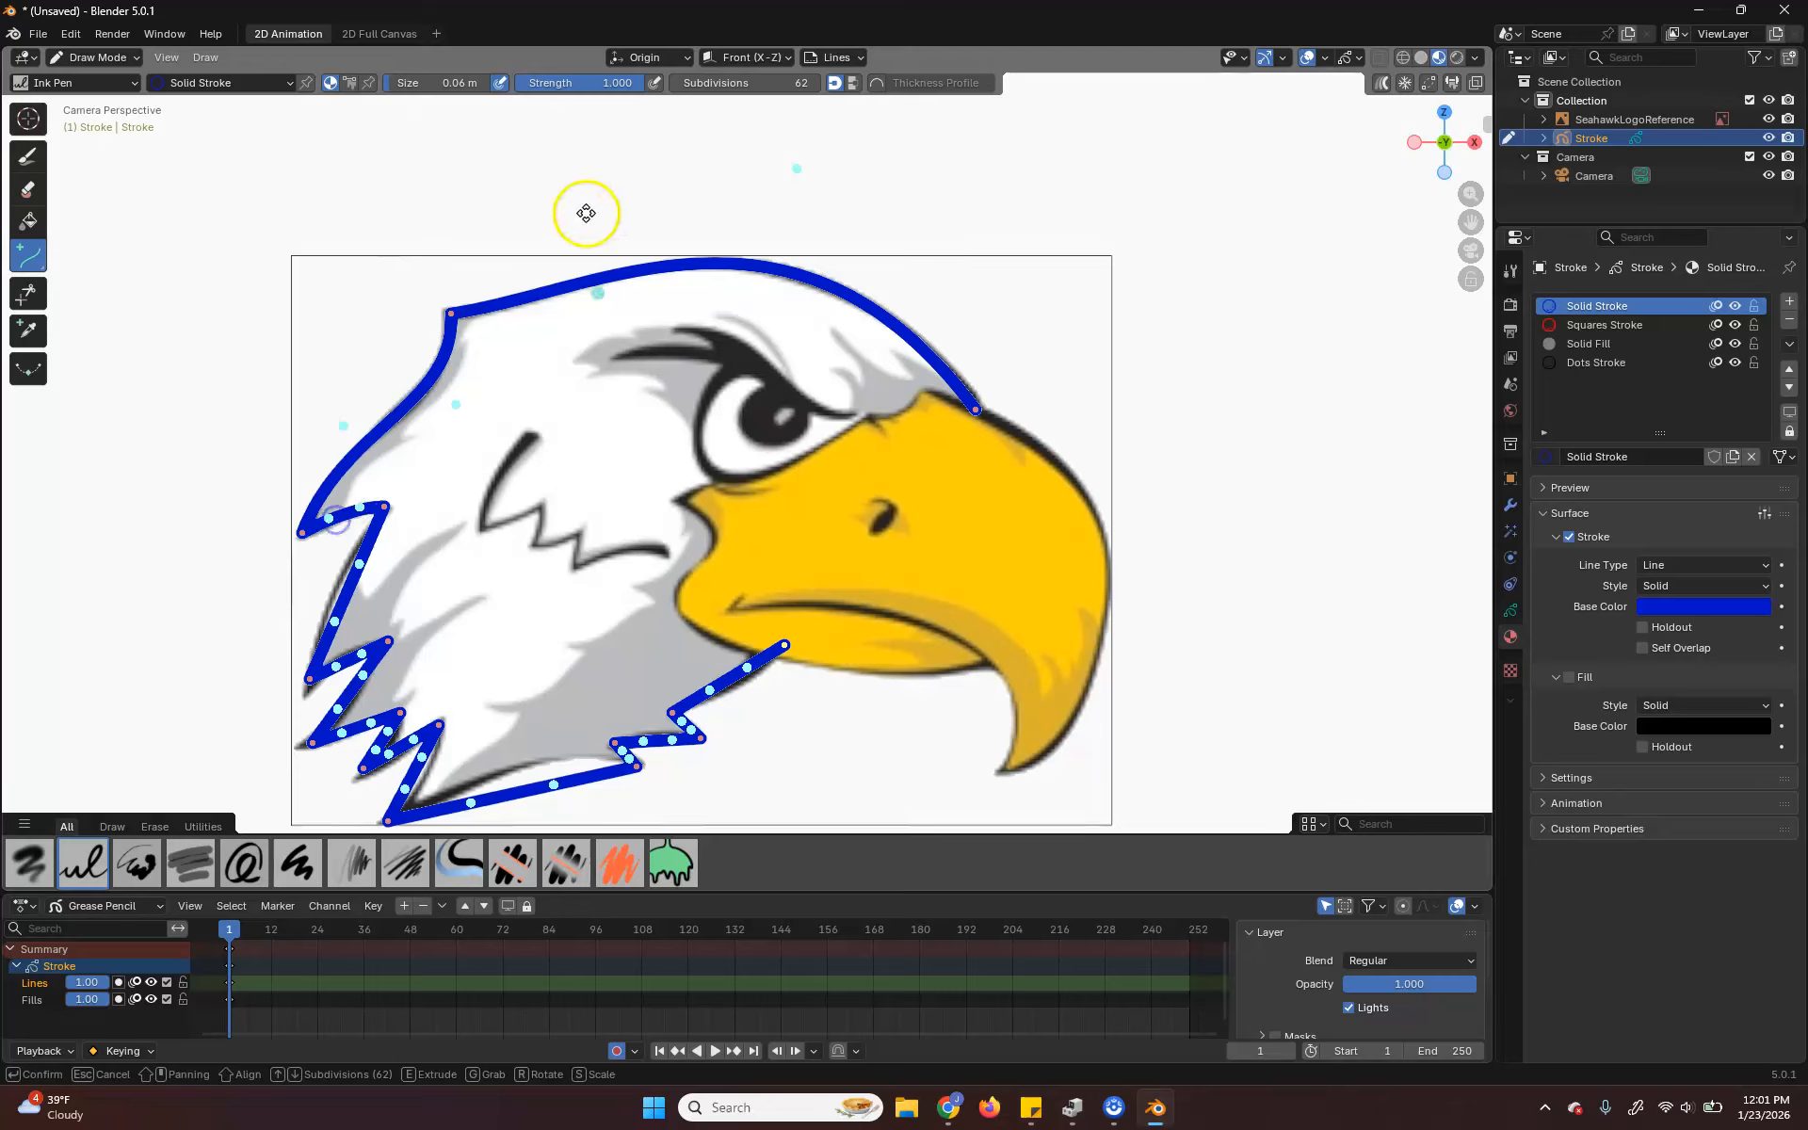
pyautogui.press('f')
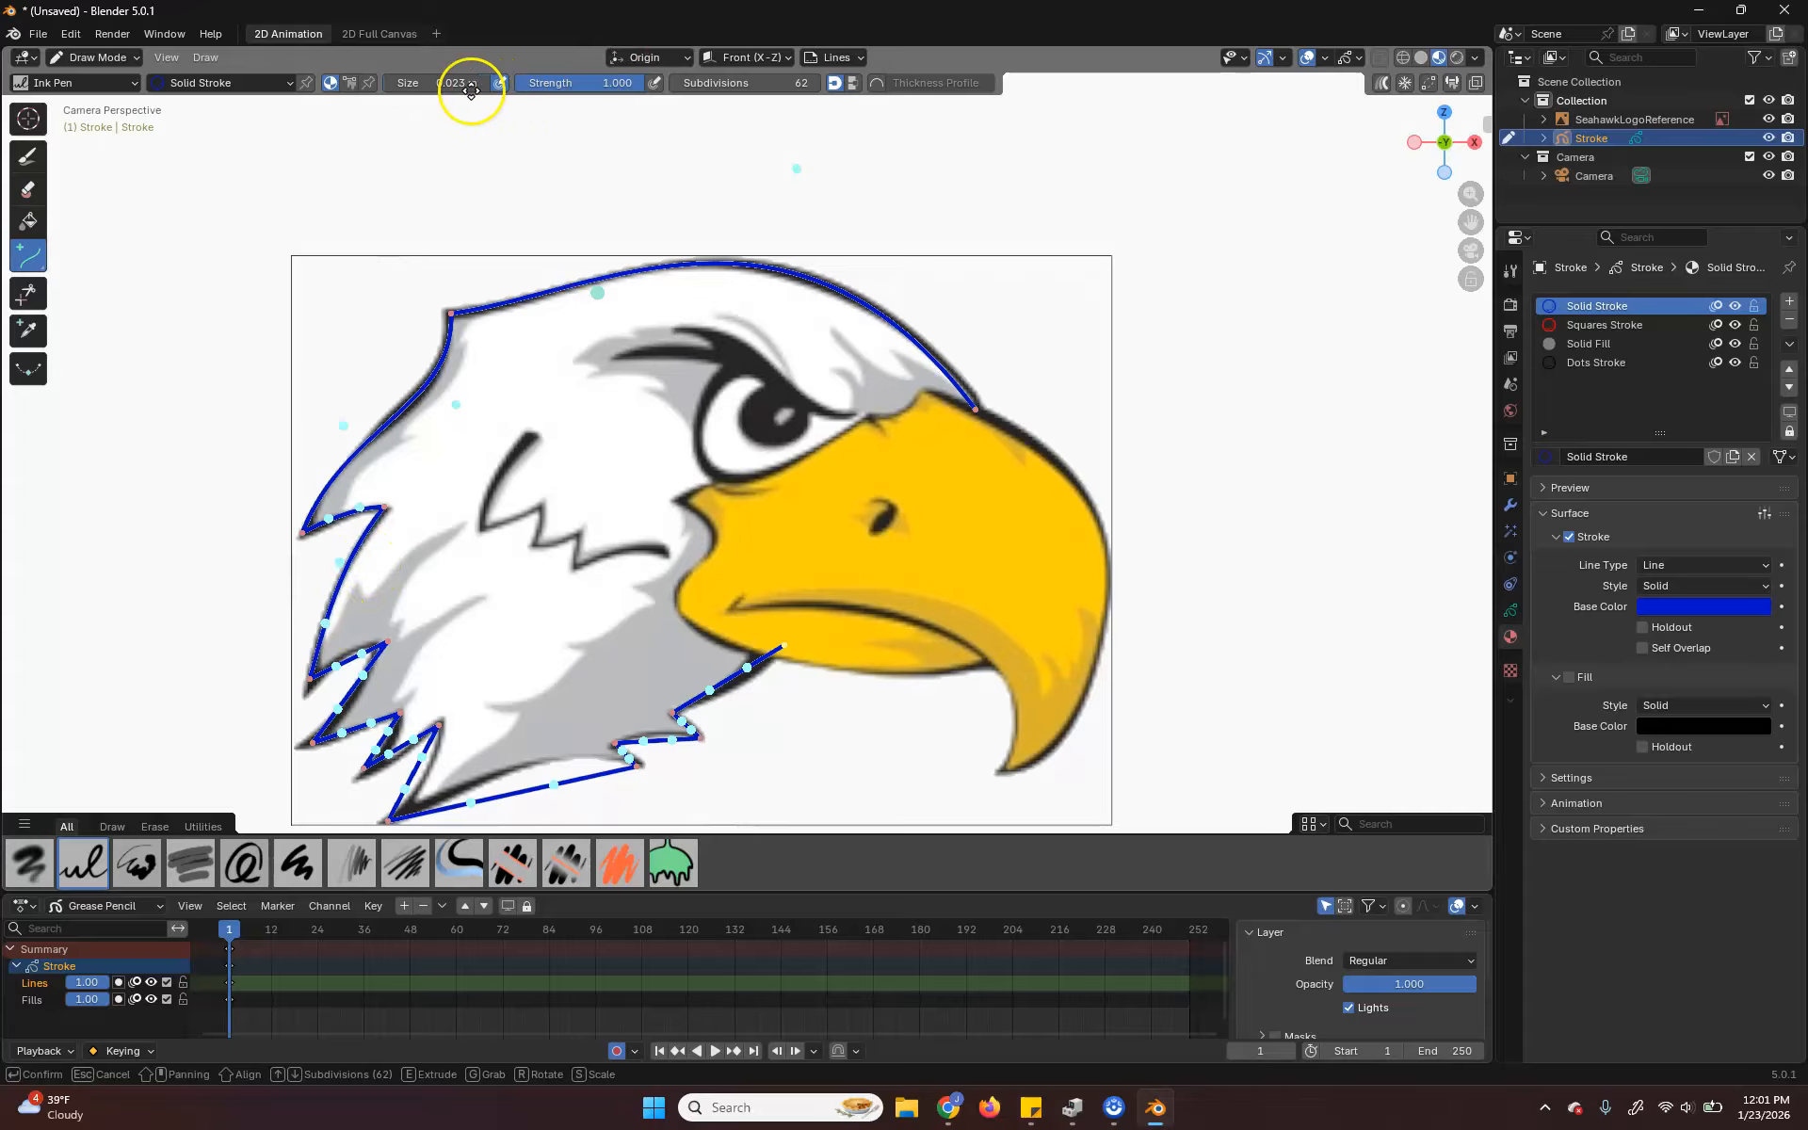
# - Adjust the points and bend the remaining feather and lower neck segments to match the reference, and finish the head outline stroke
pyautogui.moveTo(314, 676); pyautogui.dragTo(308, 702)
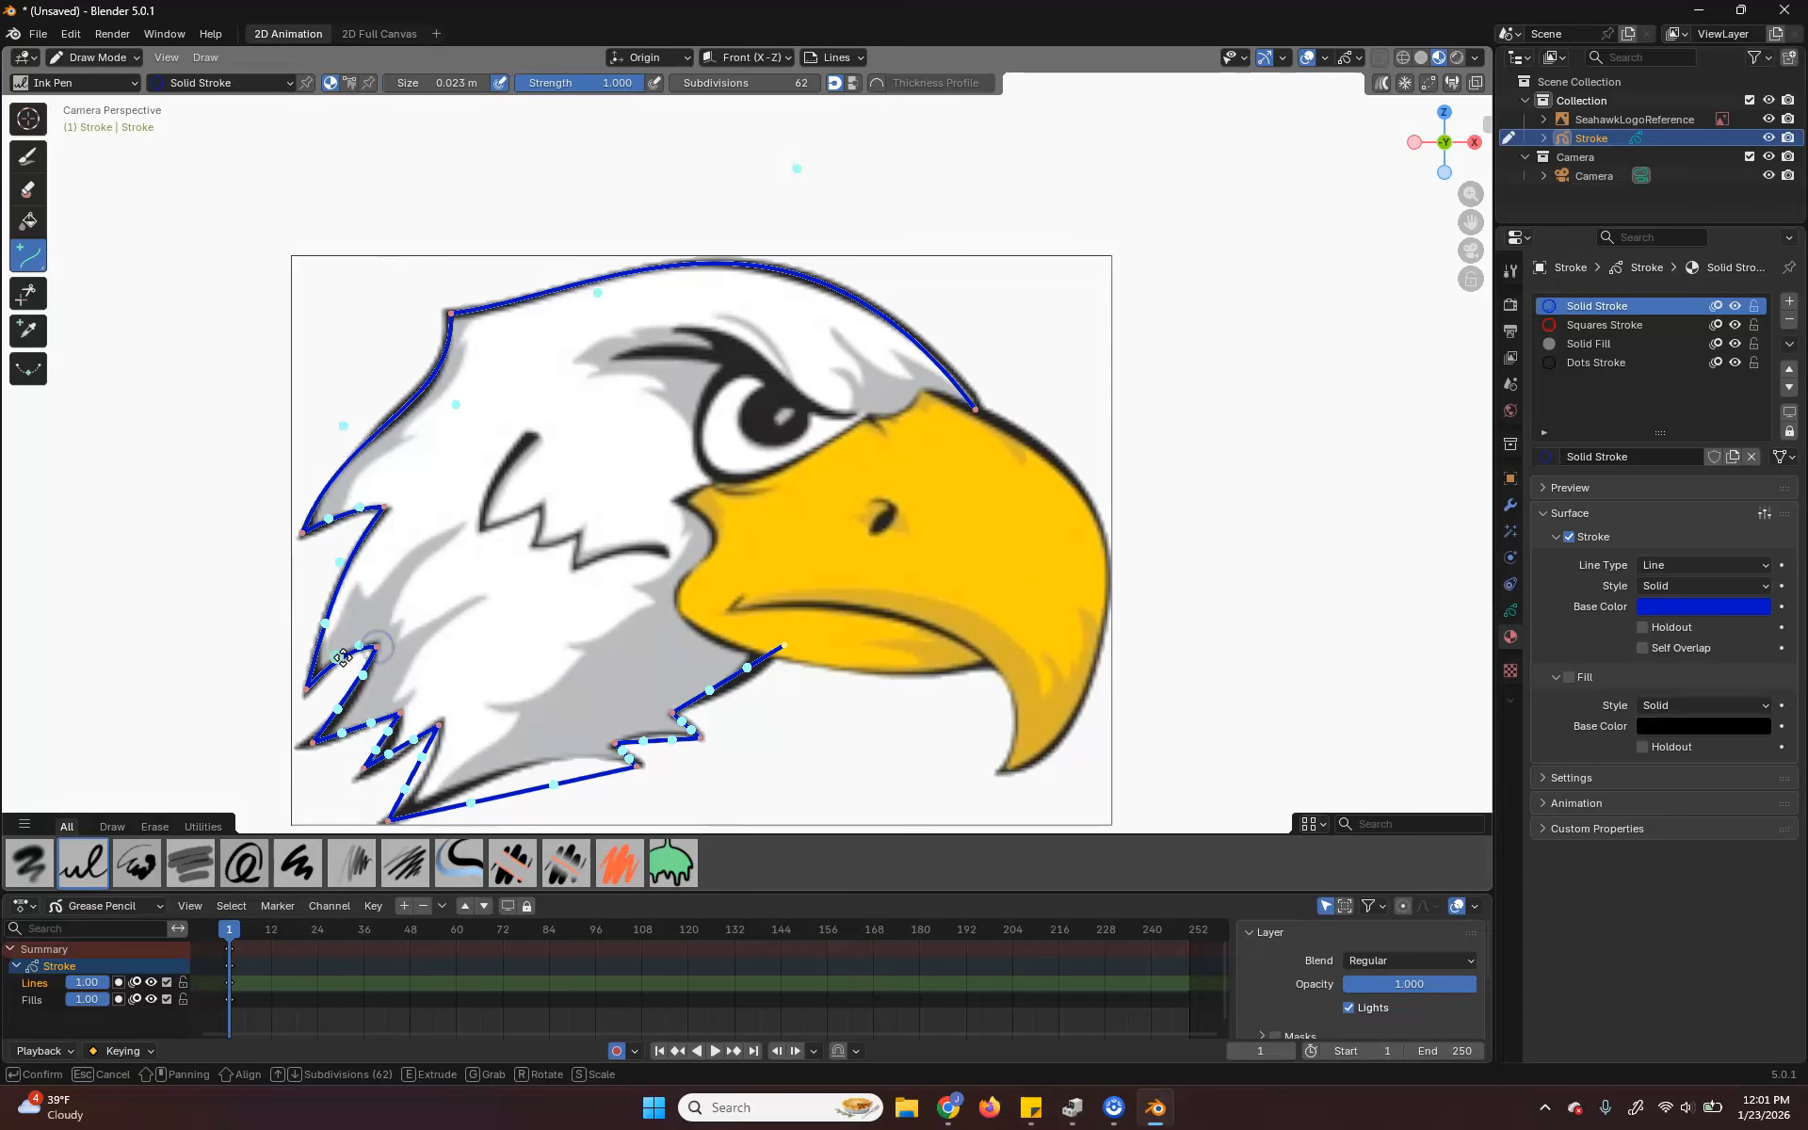
pyautogui.scroll(3, 371, 674)
pyautogui.moveTo(404, 752)
pyautogui.keyDown('shift'); pyautogui.mouseDown(button='middle')
pyautogui.moveTo(754, 223)
pyautogui.moveTo(748, 278)
pyautogui.mouseUp(button='middle'); pyautogui.keyUp('shift')
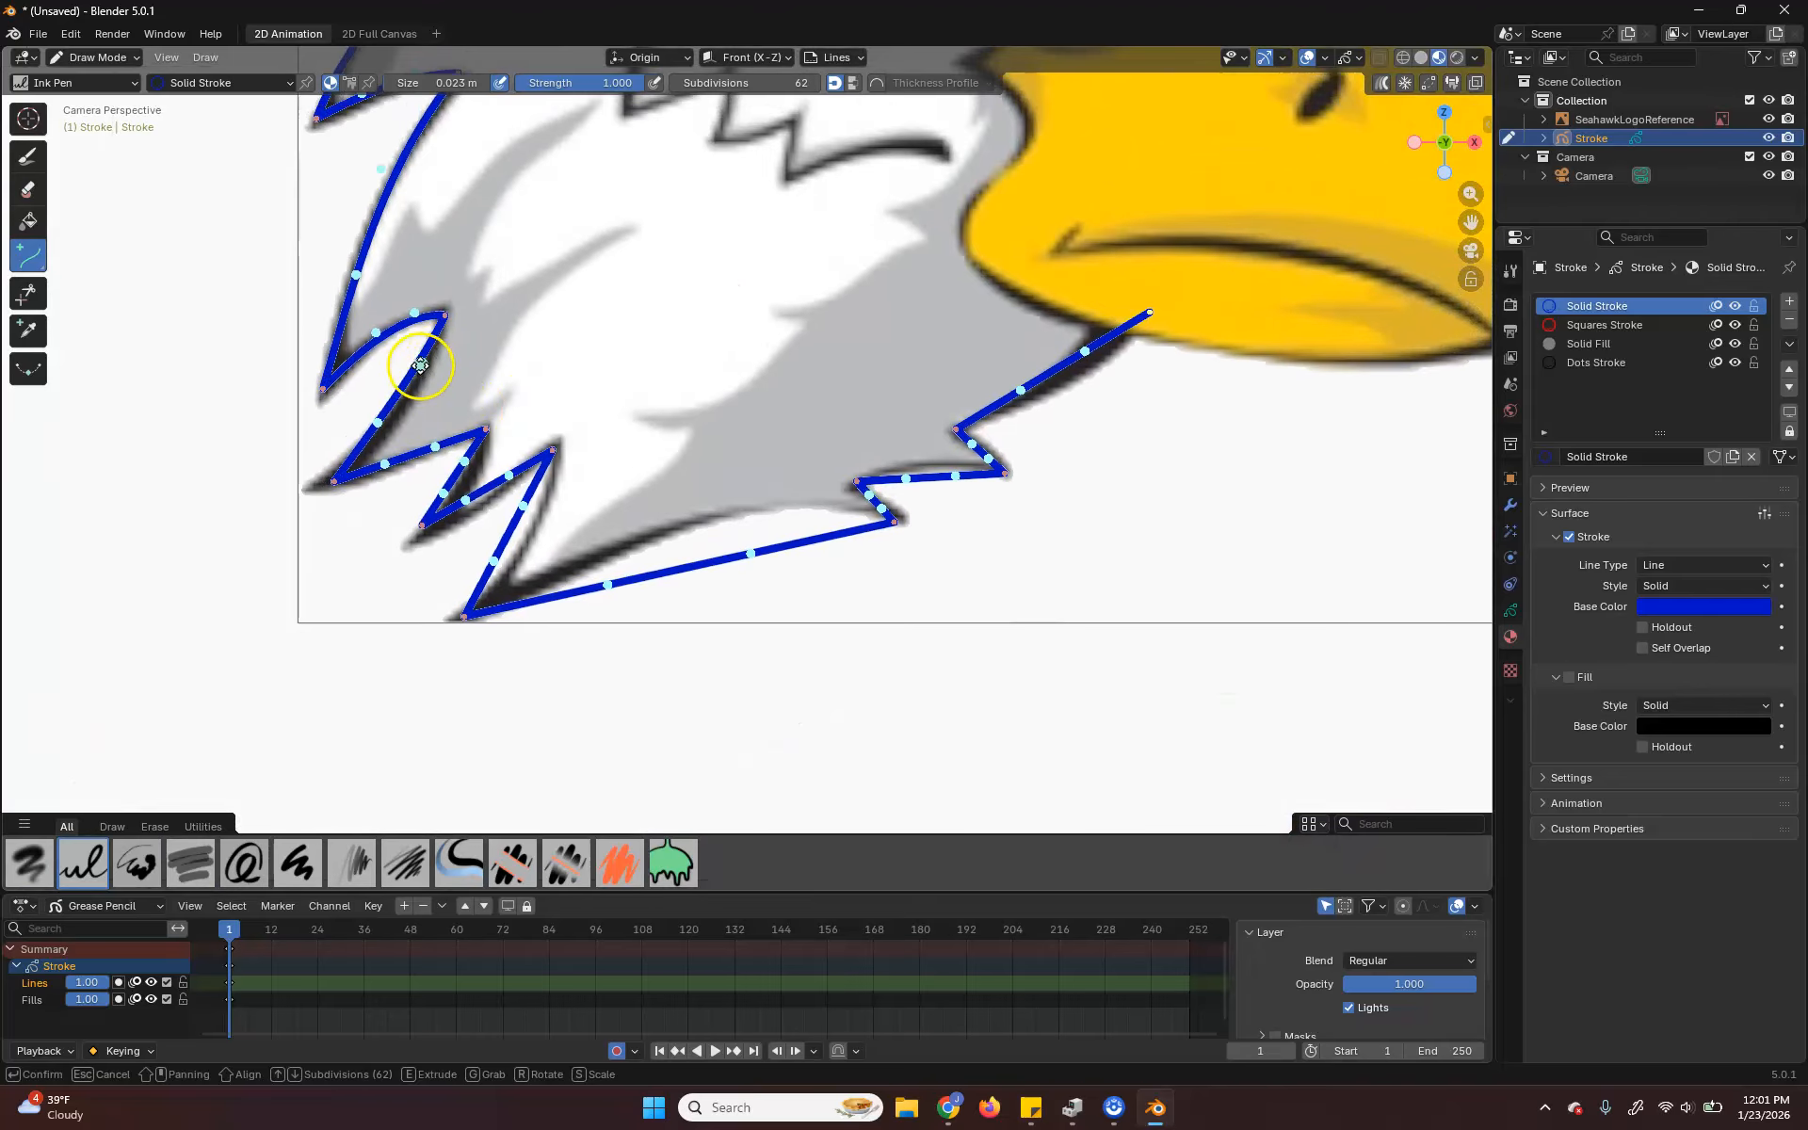
pyautogui.moveTo(345, 480); pyautogui.dragTo(301, 488)
pyautogui.moveTo(426, 455); pyautogui.dragTo(421, 453)
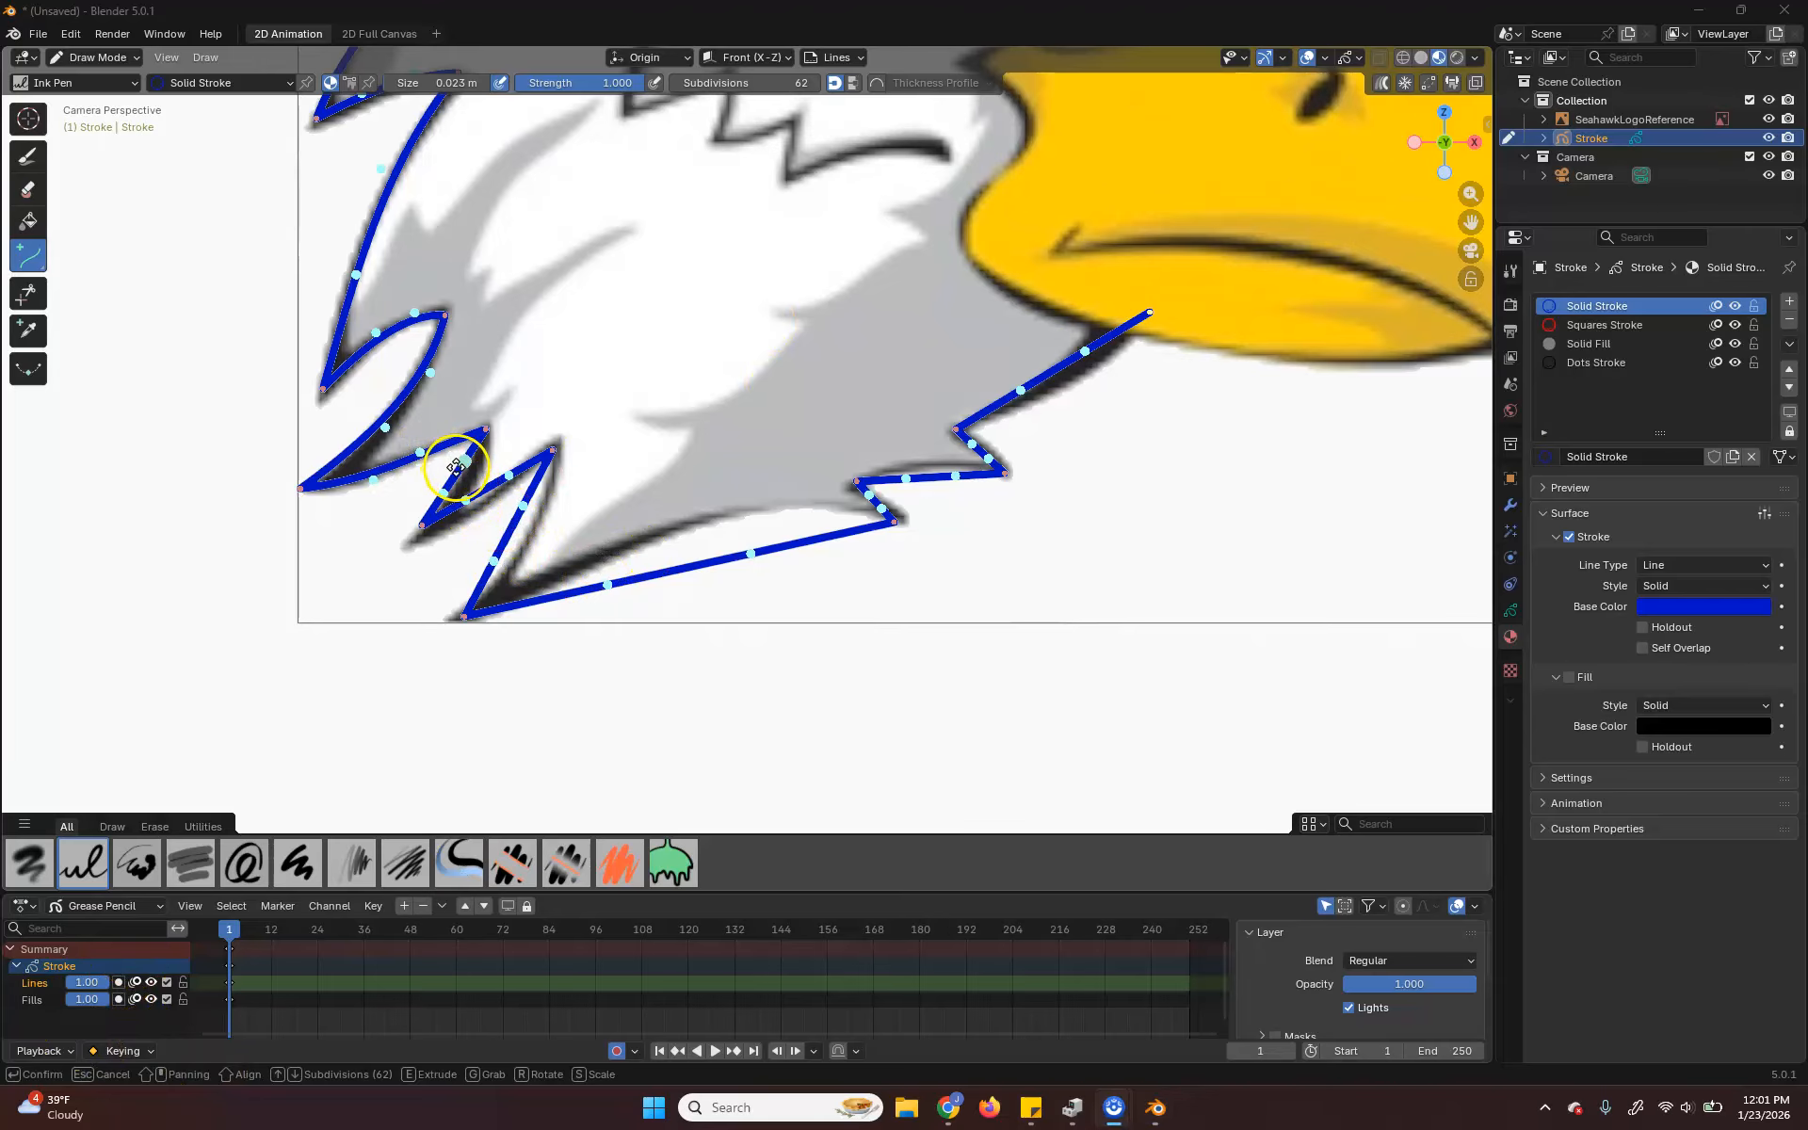
pyautogui.moveTo(455, 466); pyautogui.dragTo(462, 469)
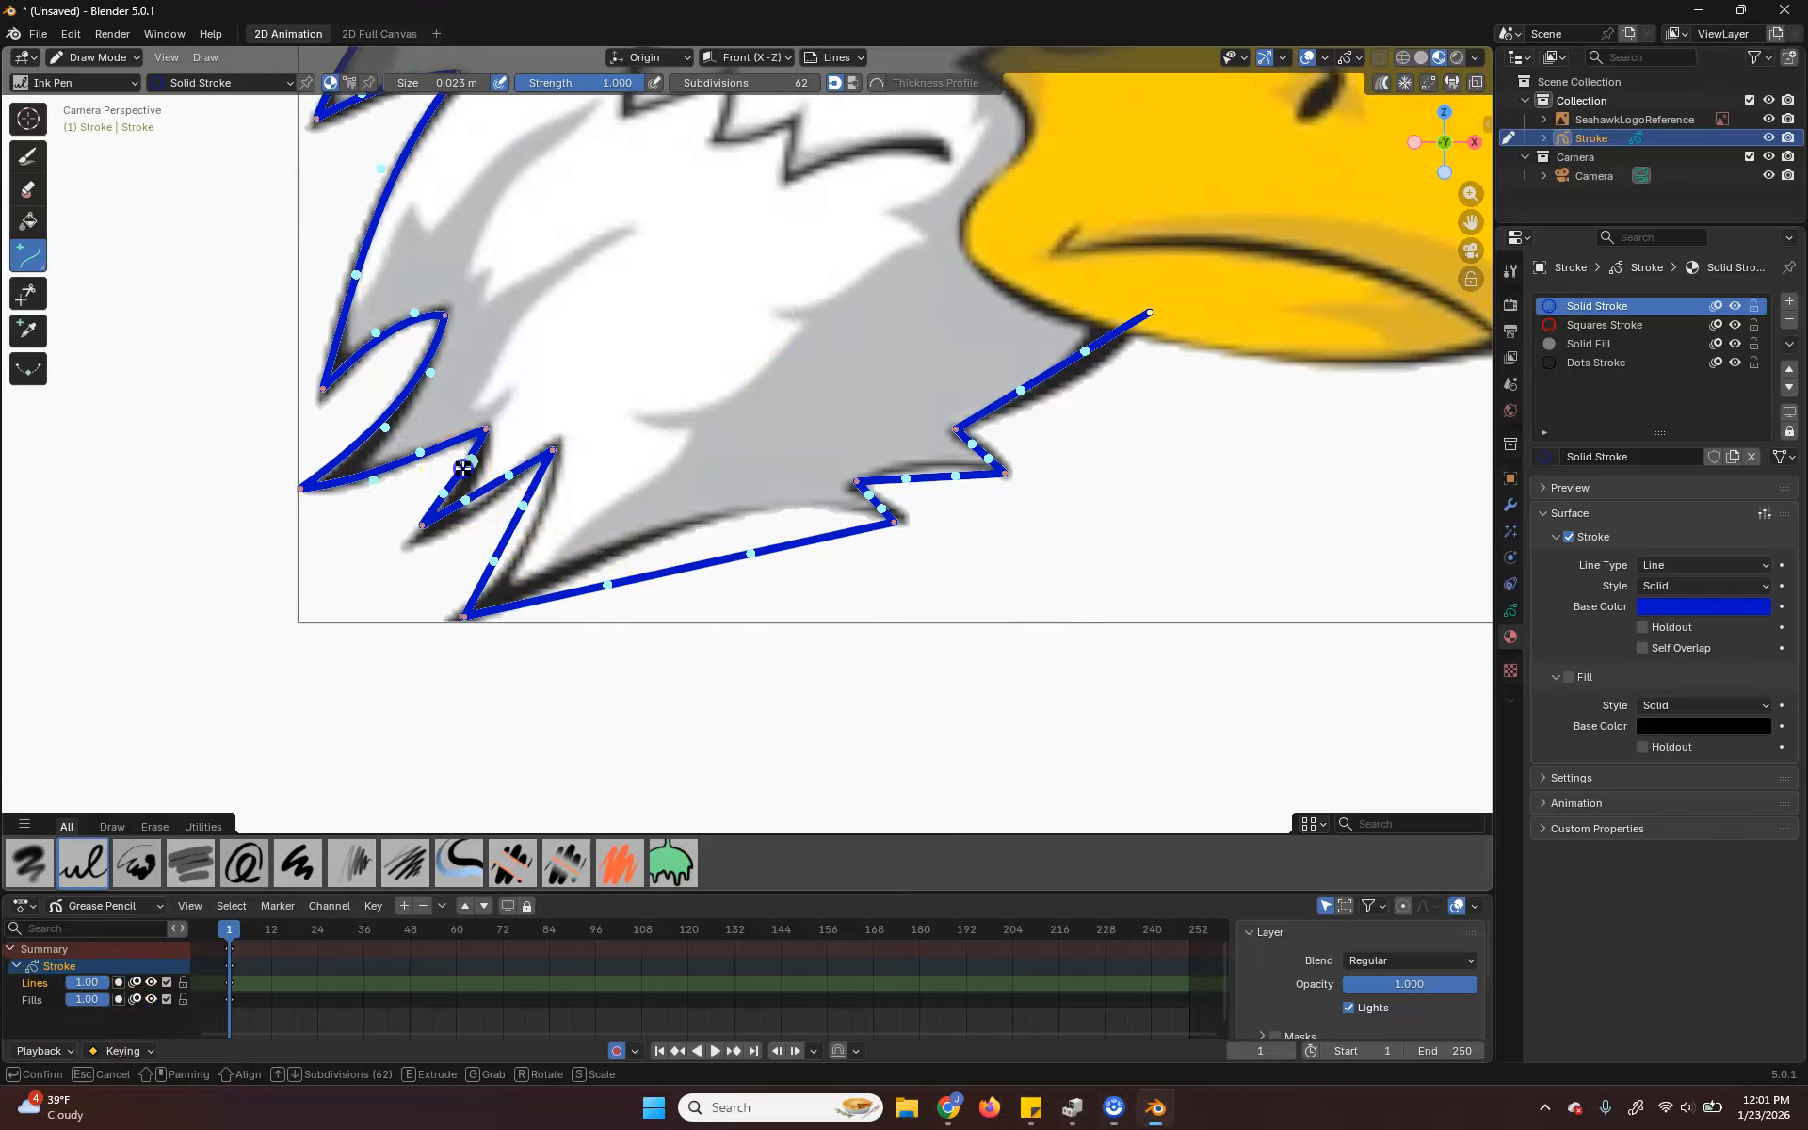
pyautogui.press('Home')
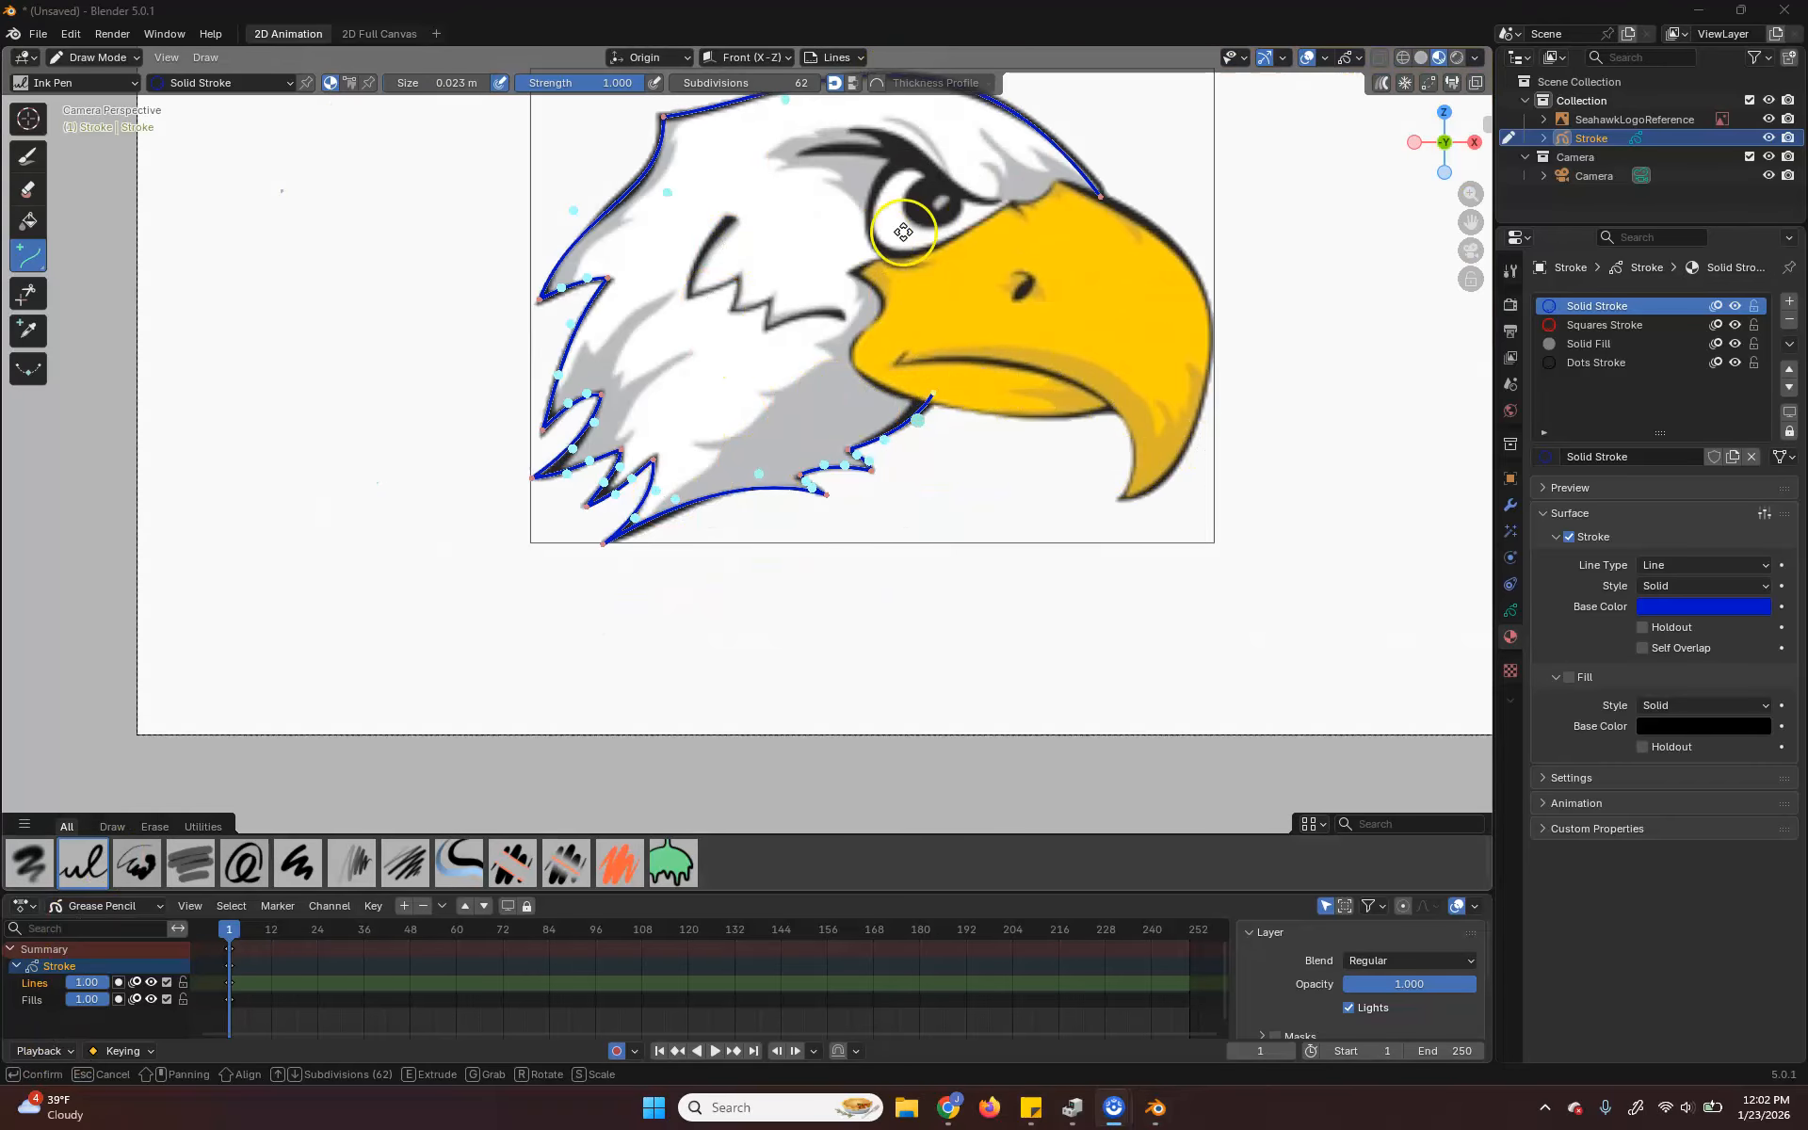
pyautogui.keyDown('shift'); pyautogui.moveTo(1044, 303); pyautogui.dragTo(1022, 370, button='middle'); pyautogui.keyUp('shift')
pyautogui.moveTo(952, 484)
pyautogui.keyDown('shift'); pyautogui.mouseDown(button='middle')
pyautogui.moveTo(967, 454)
pyautogui.moveTo(946, 471)
pyautogui.mouseUp(button='middle'); pyautogui.keyUp('shift')
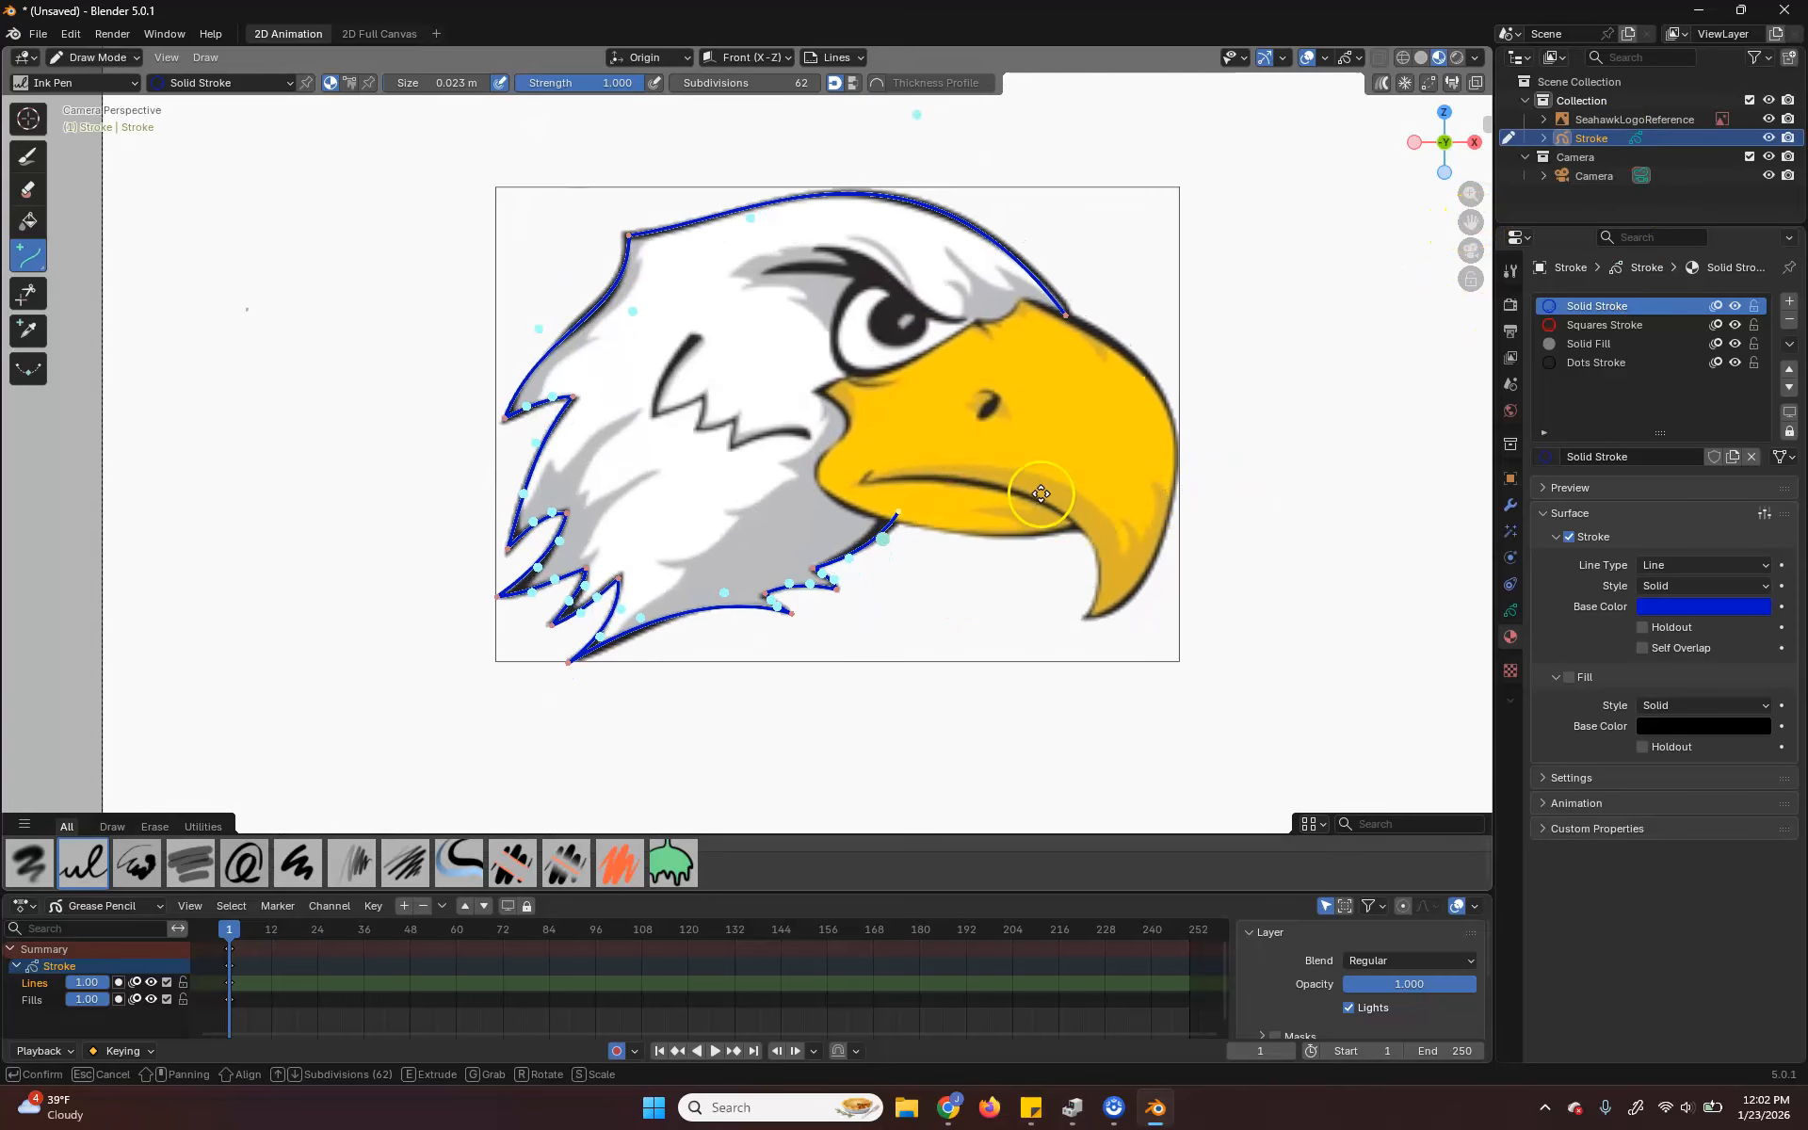
pyautogui.press('Return')
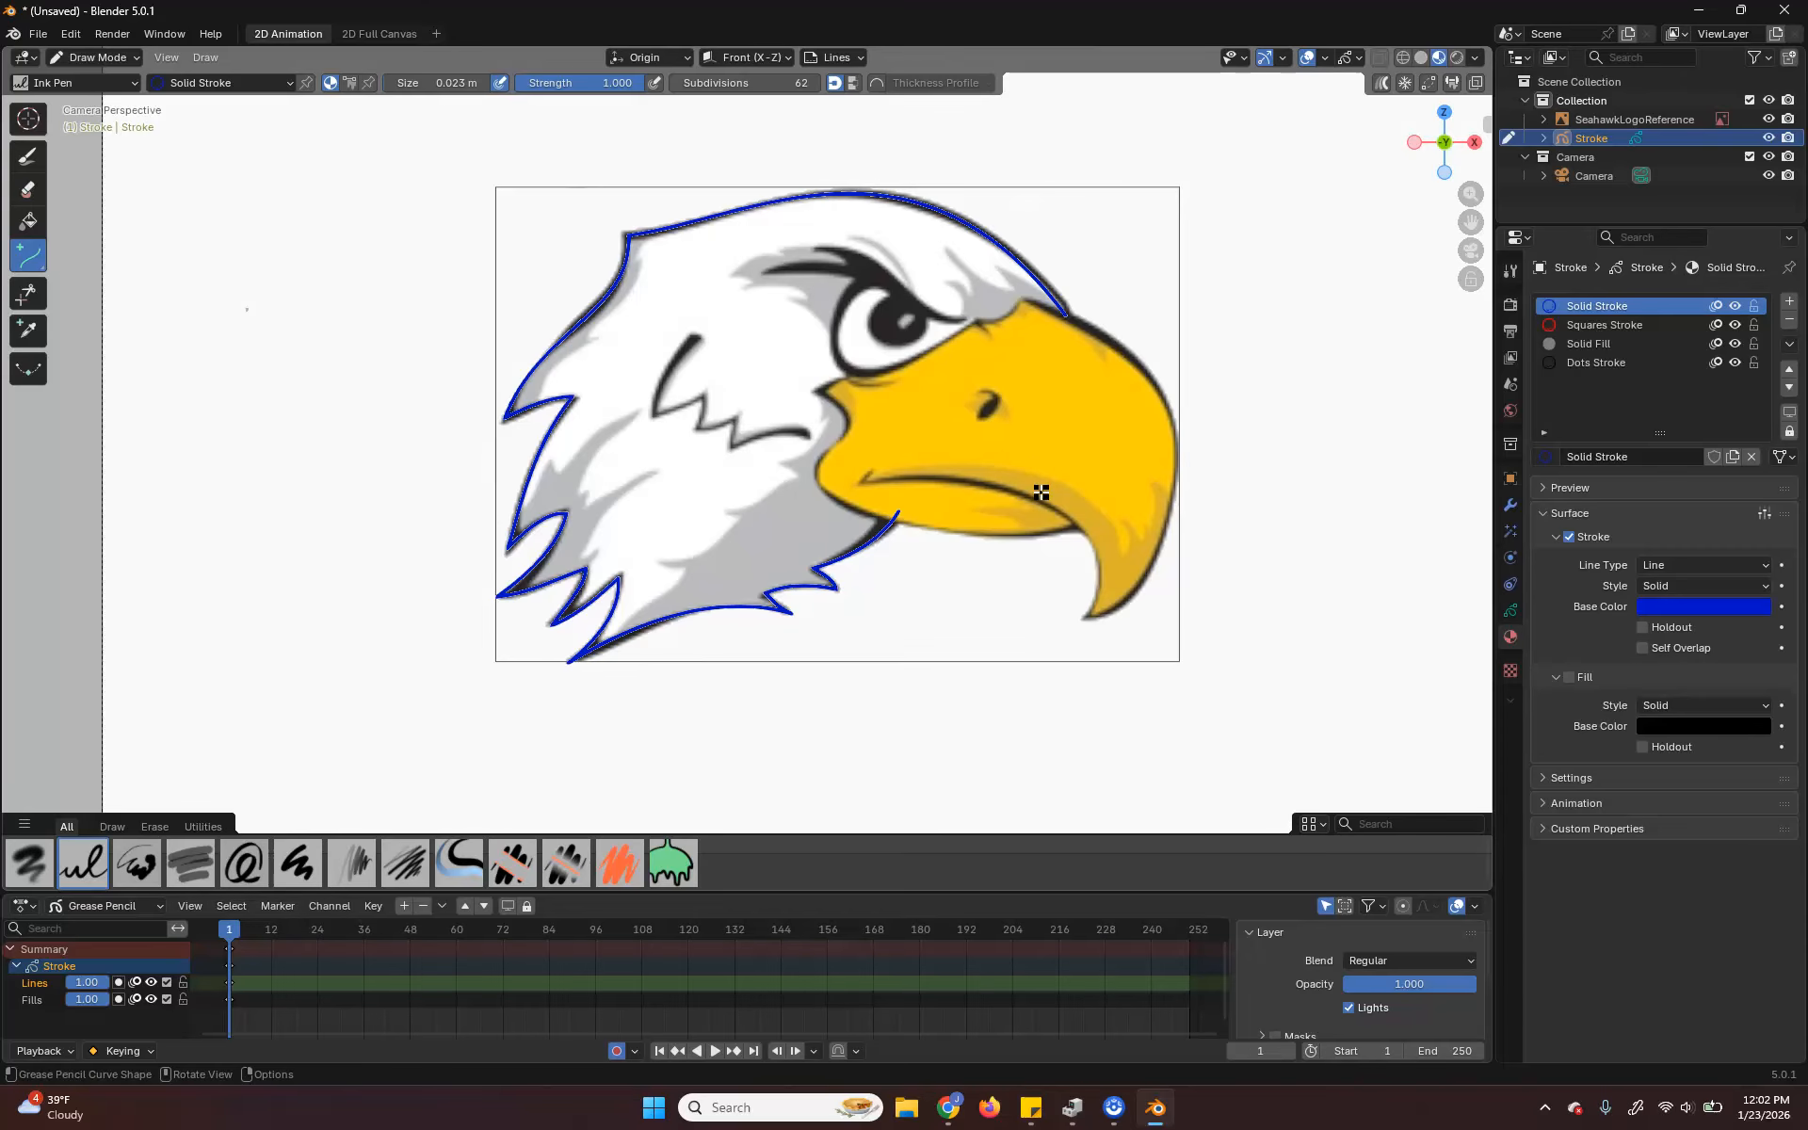
# - With the Arc tool, draw the zigzag cheek feather line as connected segments from its upper tip to its end near the beak
pyautogui.scroll(1, 465, 521)
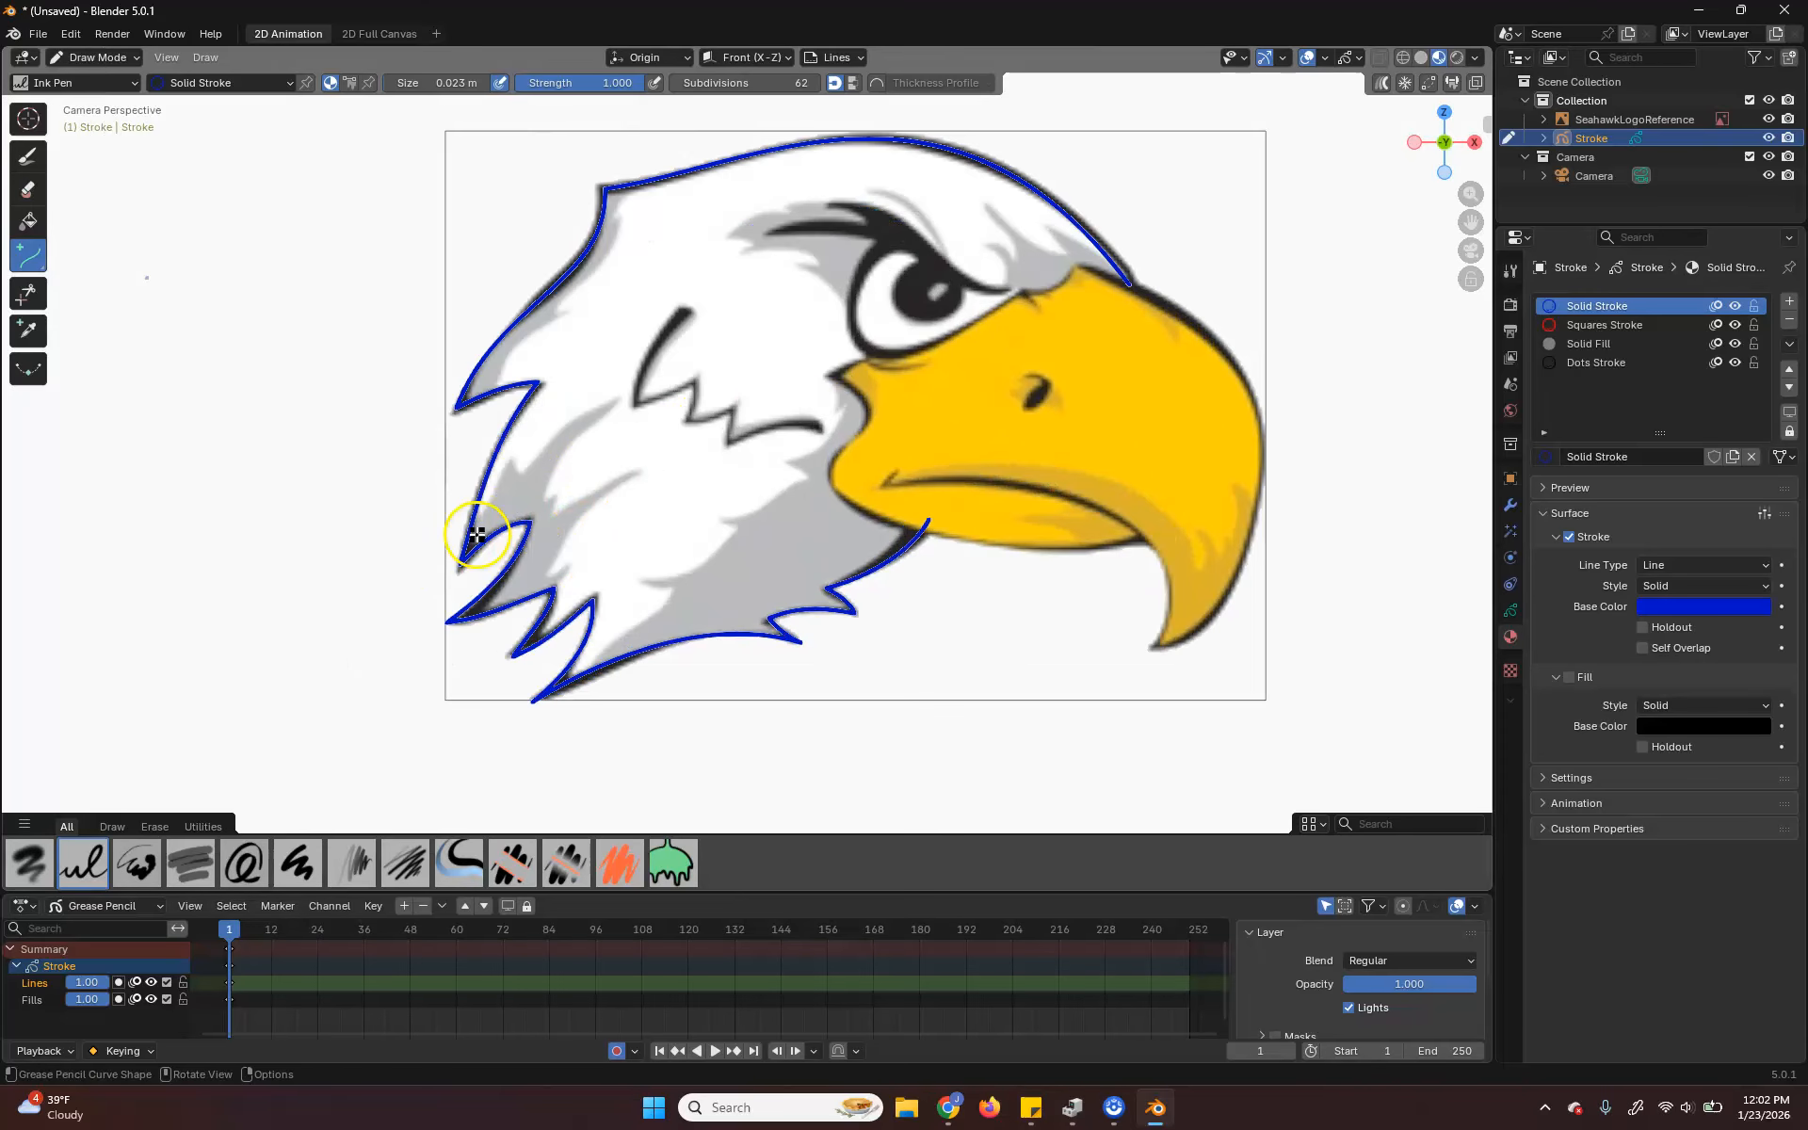
pyautogui.scroll(1, 621, 473)
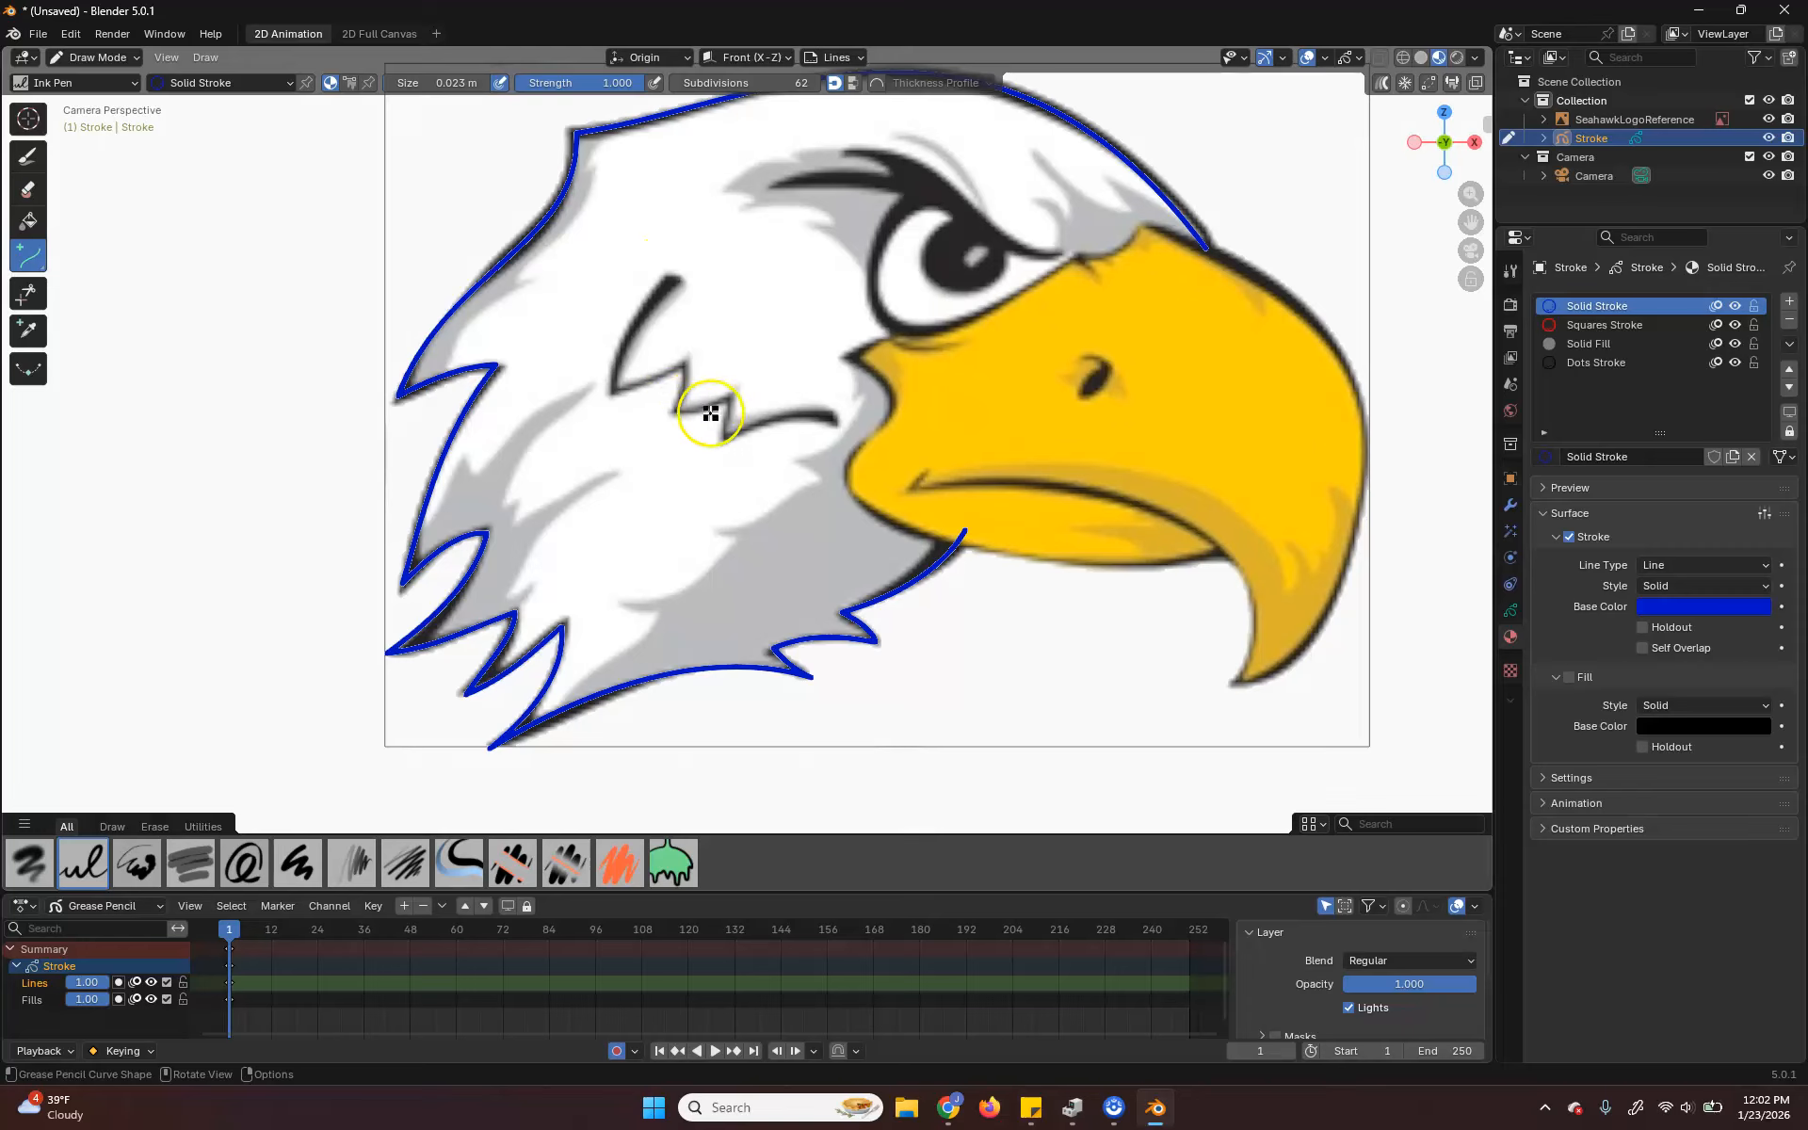
pyautogui.moveTo(29, 253); pyautogui.dragTo(139, 410)
pyautogui.moveTo(669, 279); pyautogui.dragTo(633, 317)
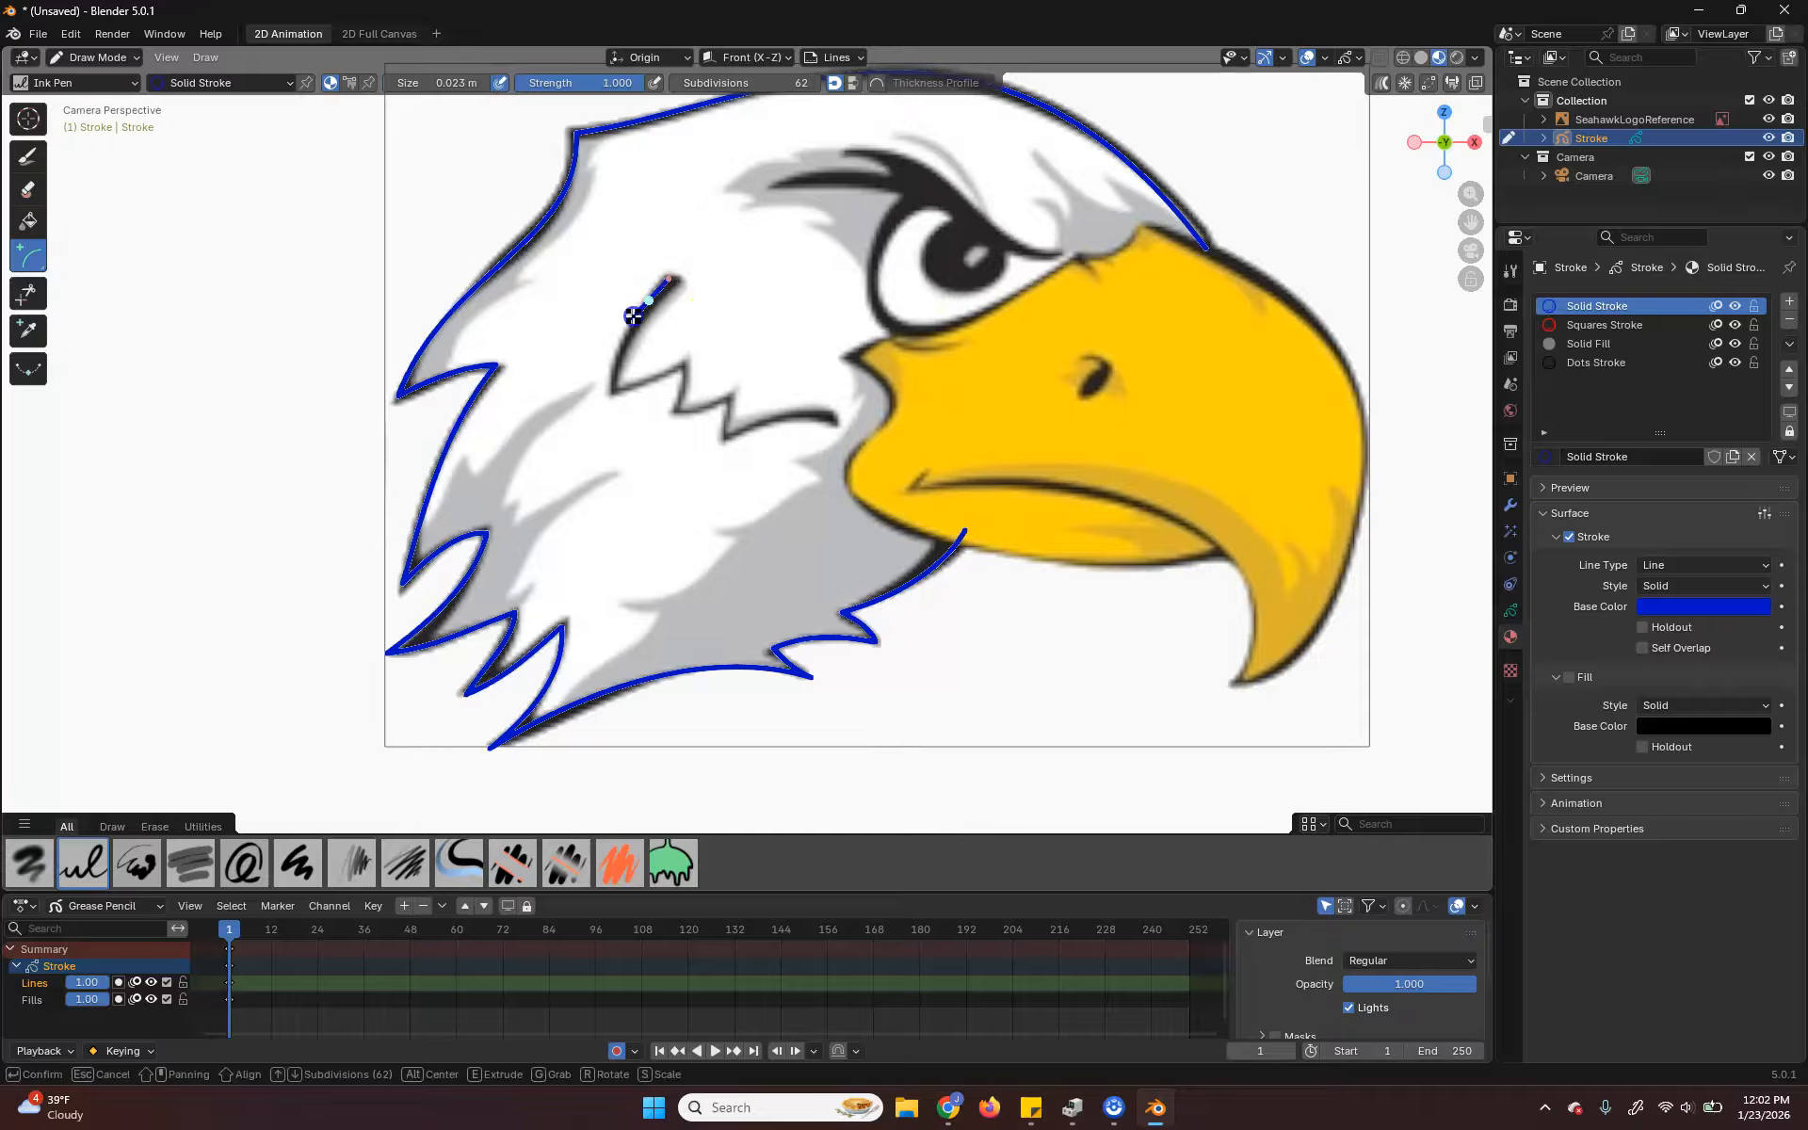
pyautogui.press('e')
pyautogui.press('e')
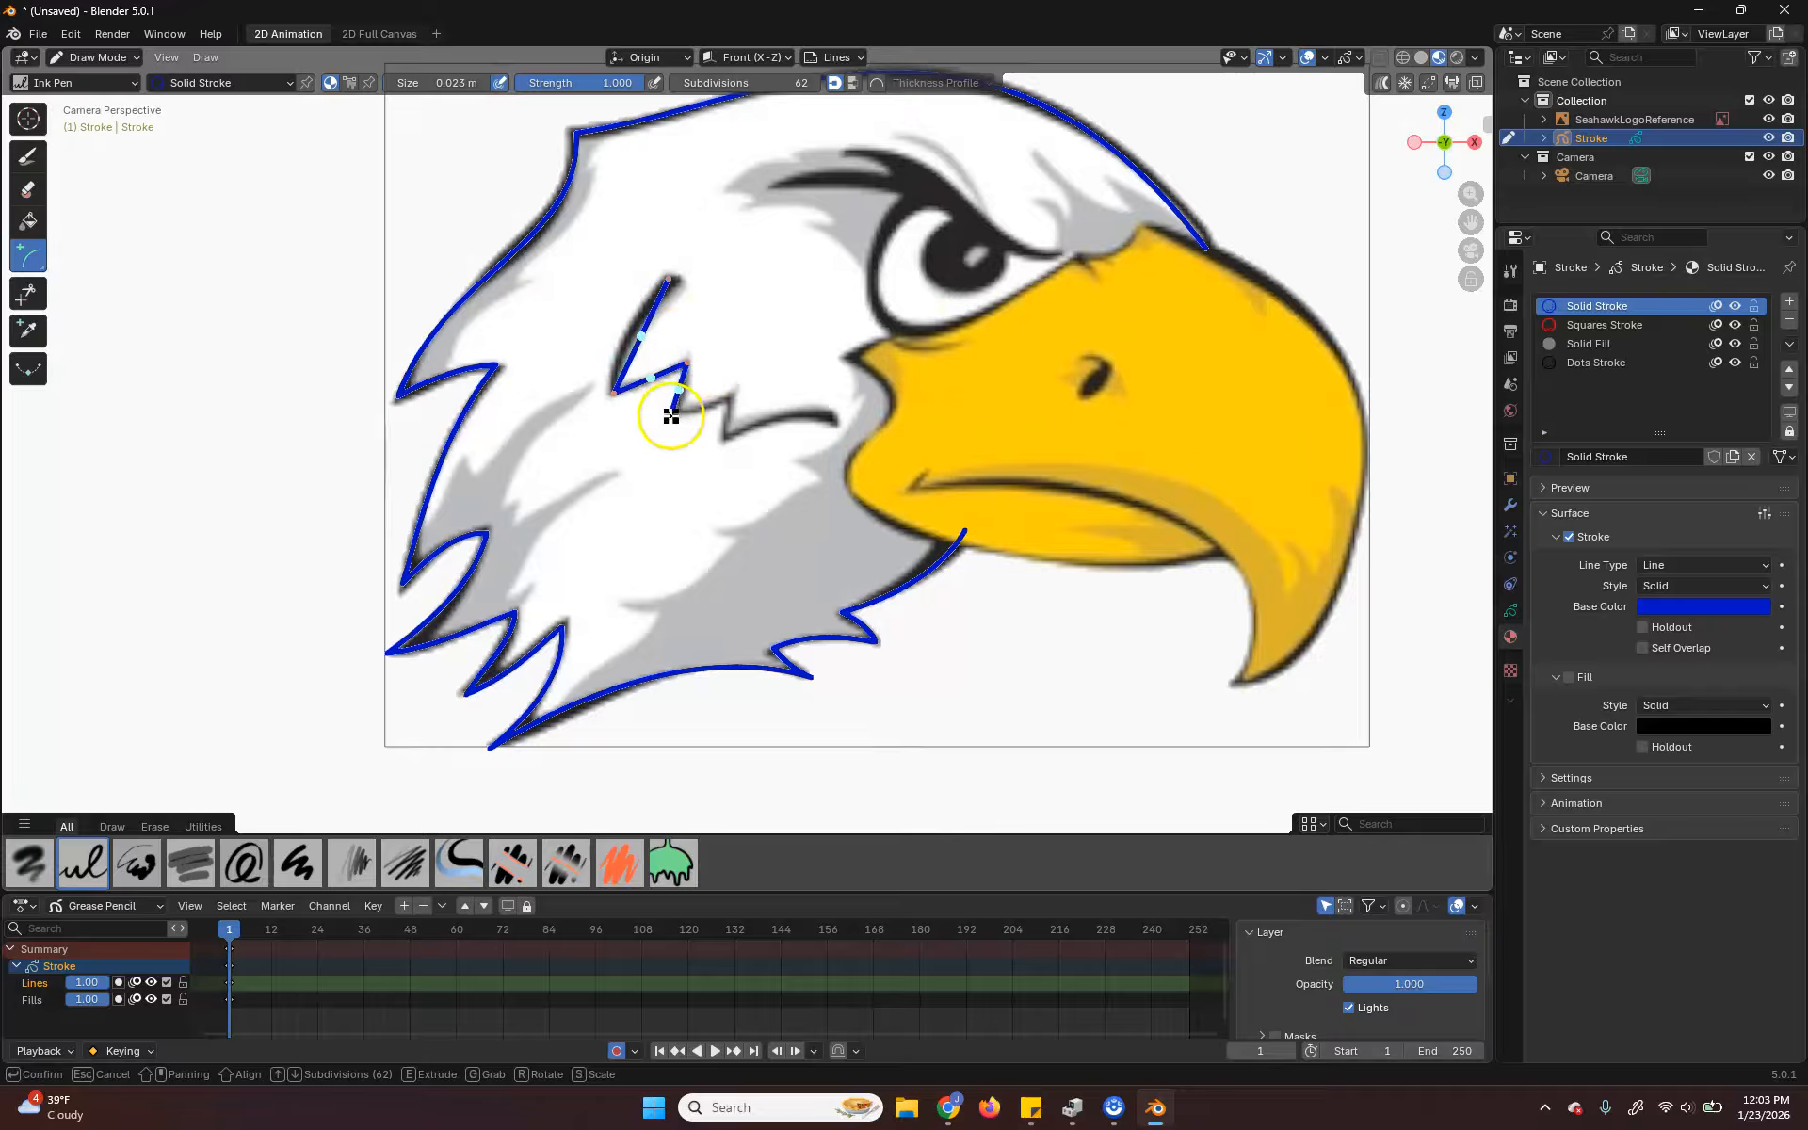
pyautogui.moveTo(679, 409); pyautogui.dragTo(740, 390)
pyautogui.press('e')
pyautogui.click(724, 440)
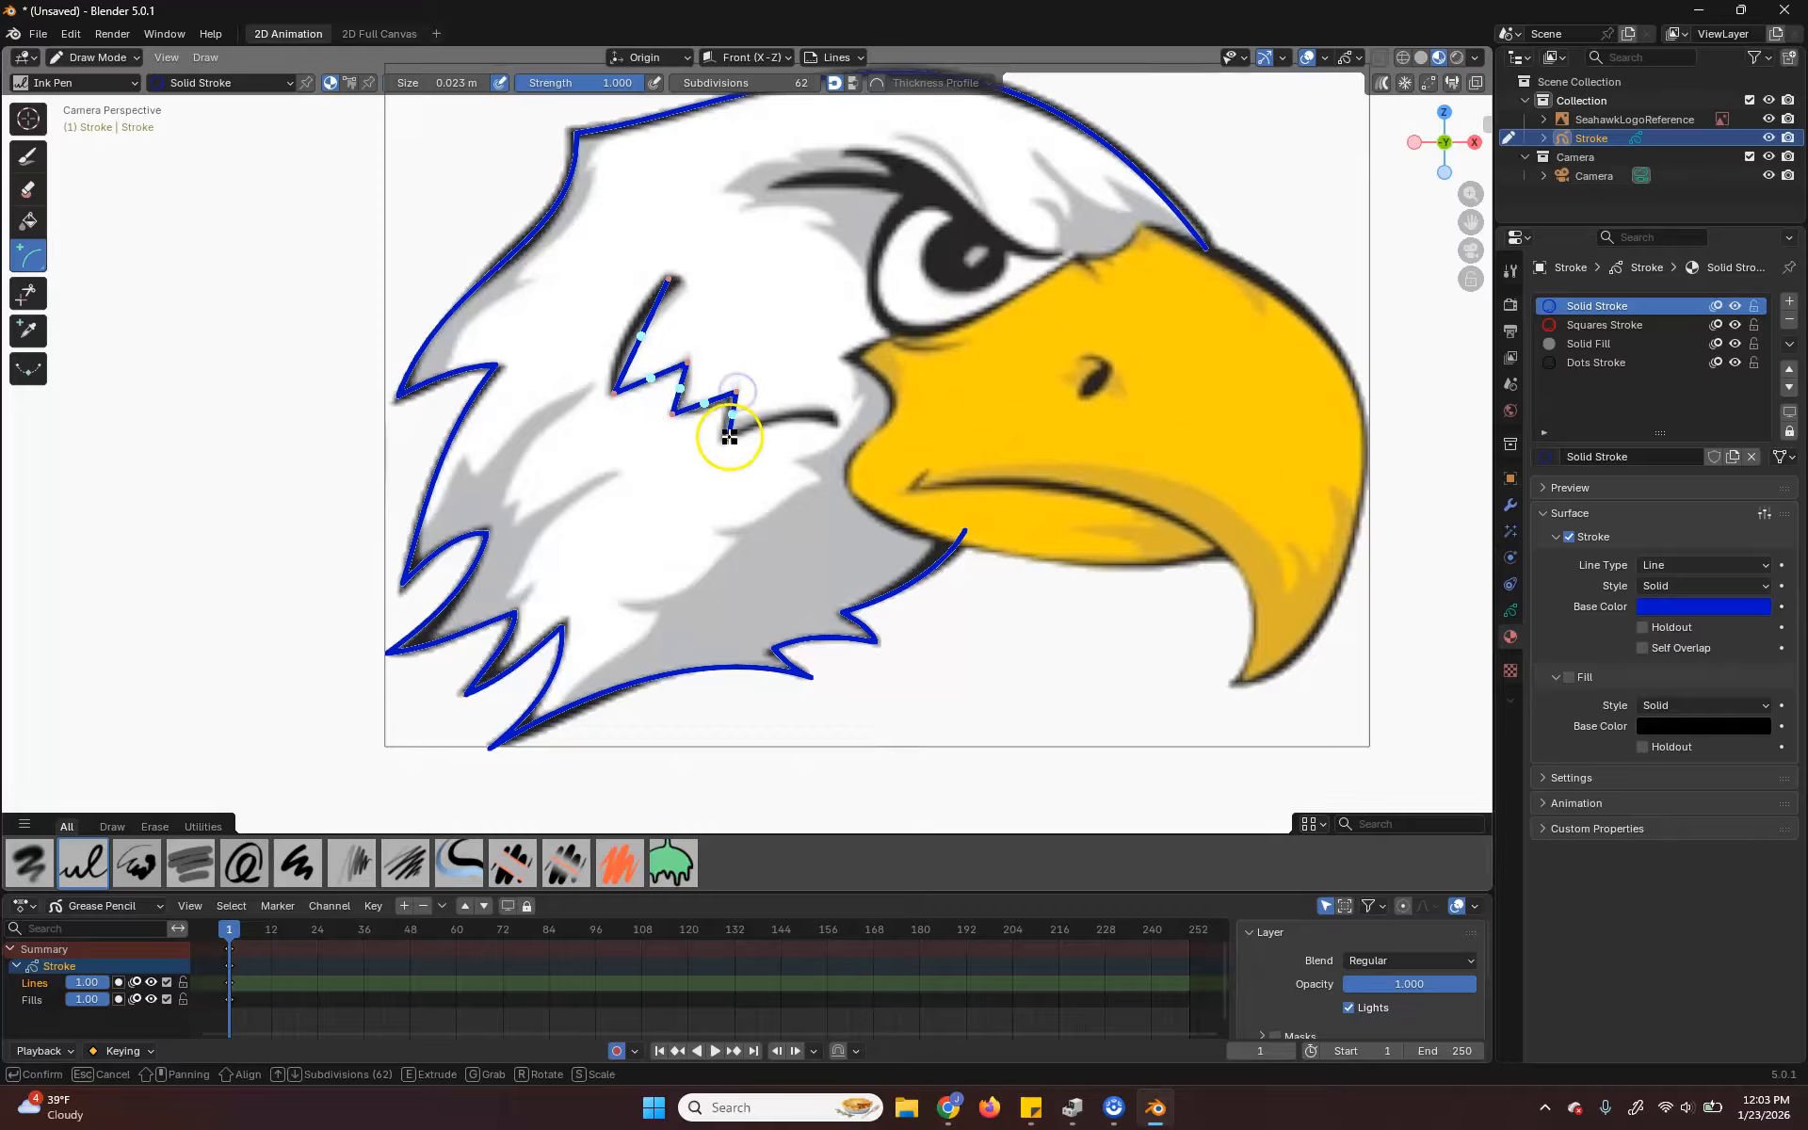
pyautogui.press('e')
pyautogui.click(834, 415)
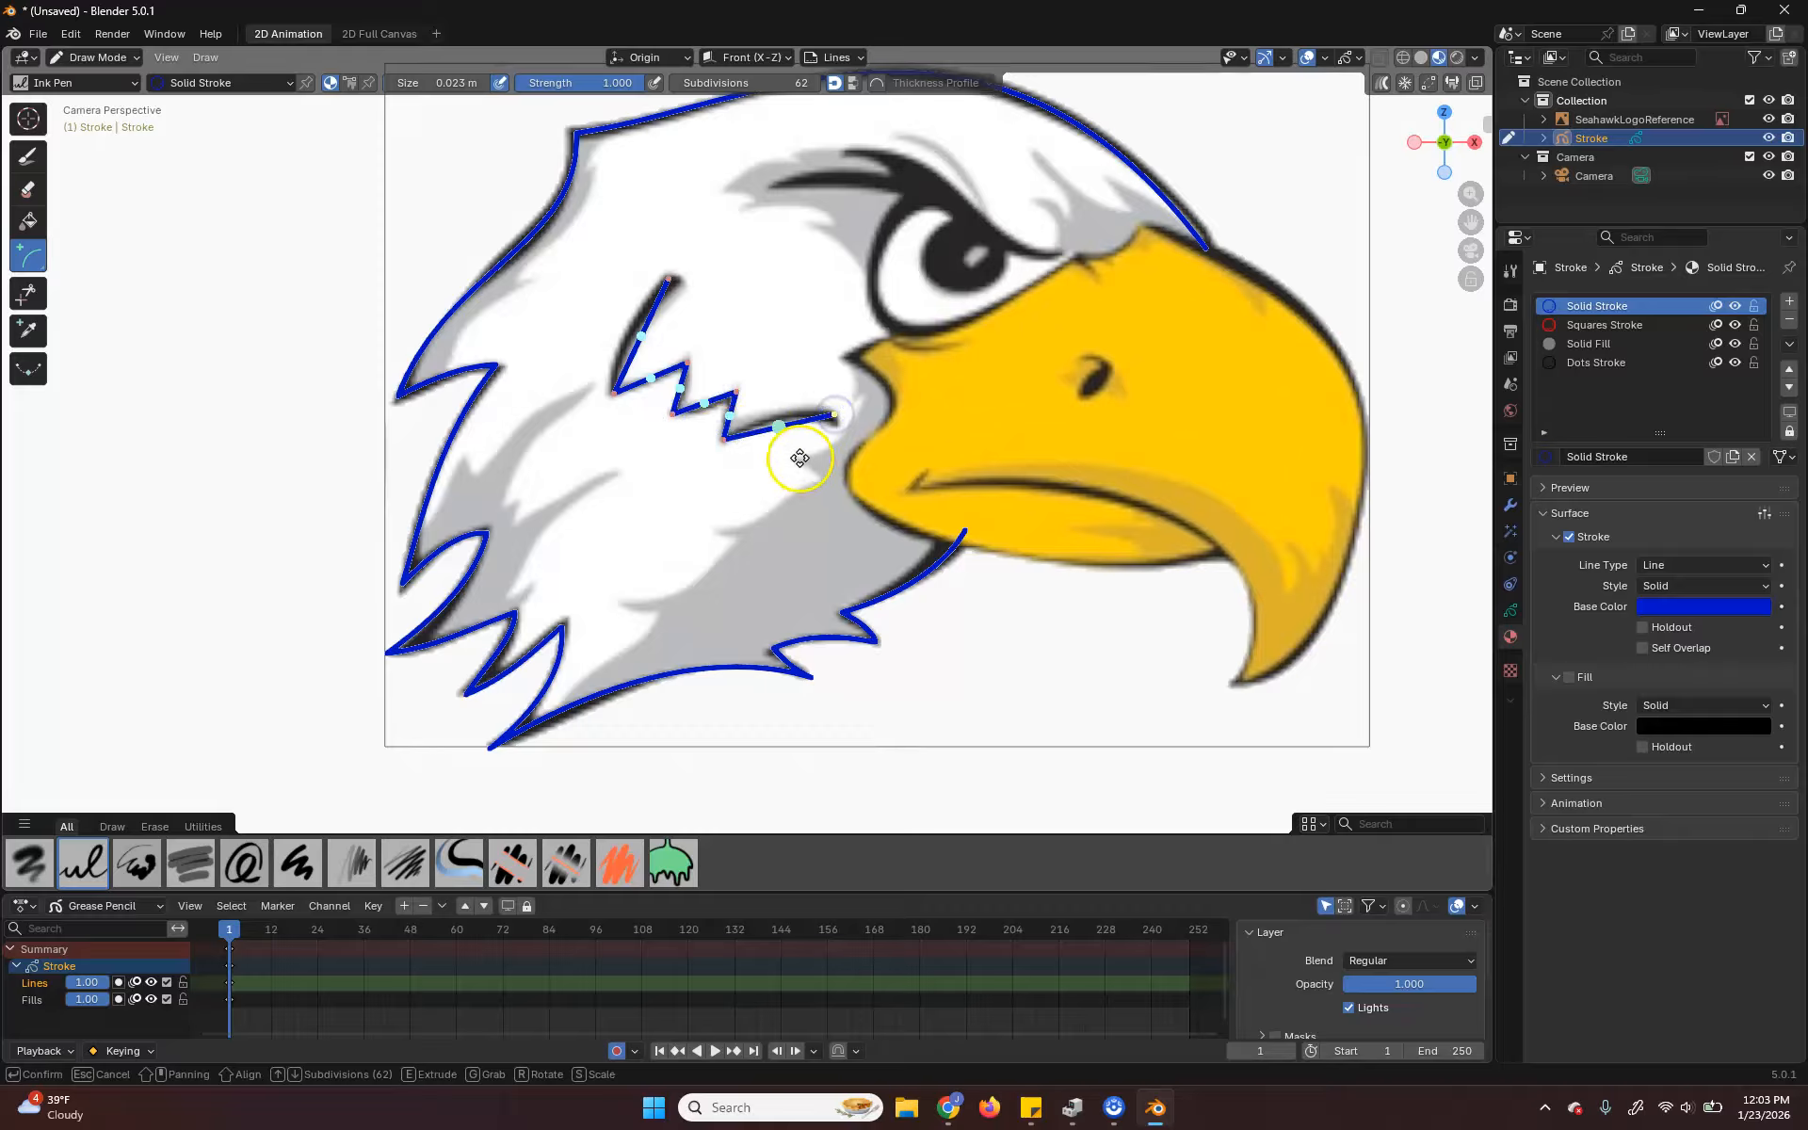
# - Bend the cheek feather segments into arcs that follow the reference, and finish the stroke
pyautogui.moveTo(794, 426)
pyautogui.mouseDown()
pyautogui.moveTo(775, 426)
pyautogui.moveTo(767, 371)
pyautogui.moveTo(765, 408)
pyautogui.mouseUp()
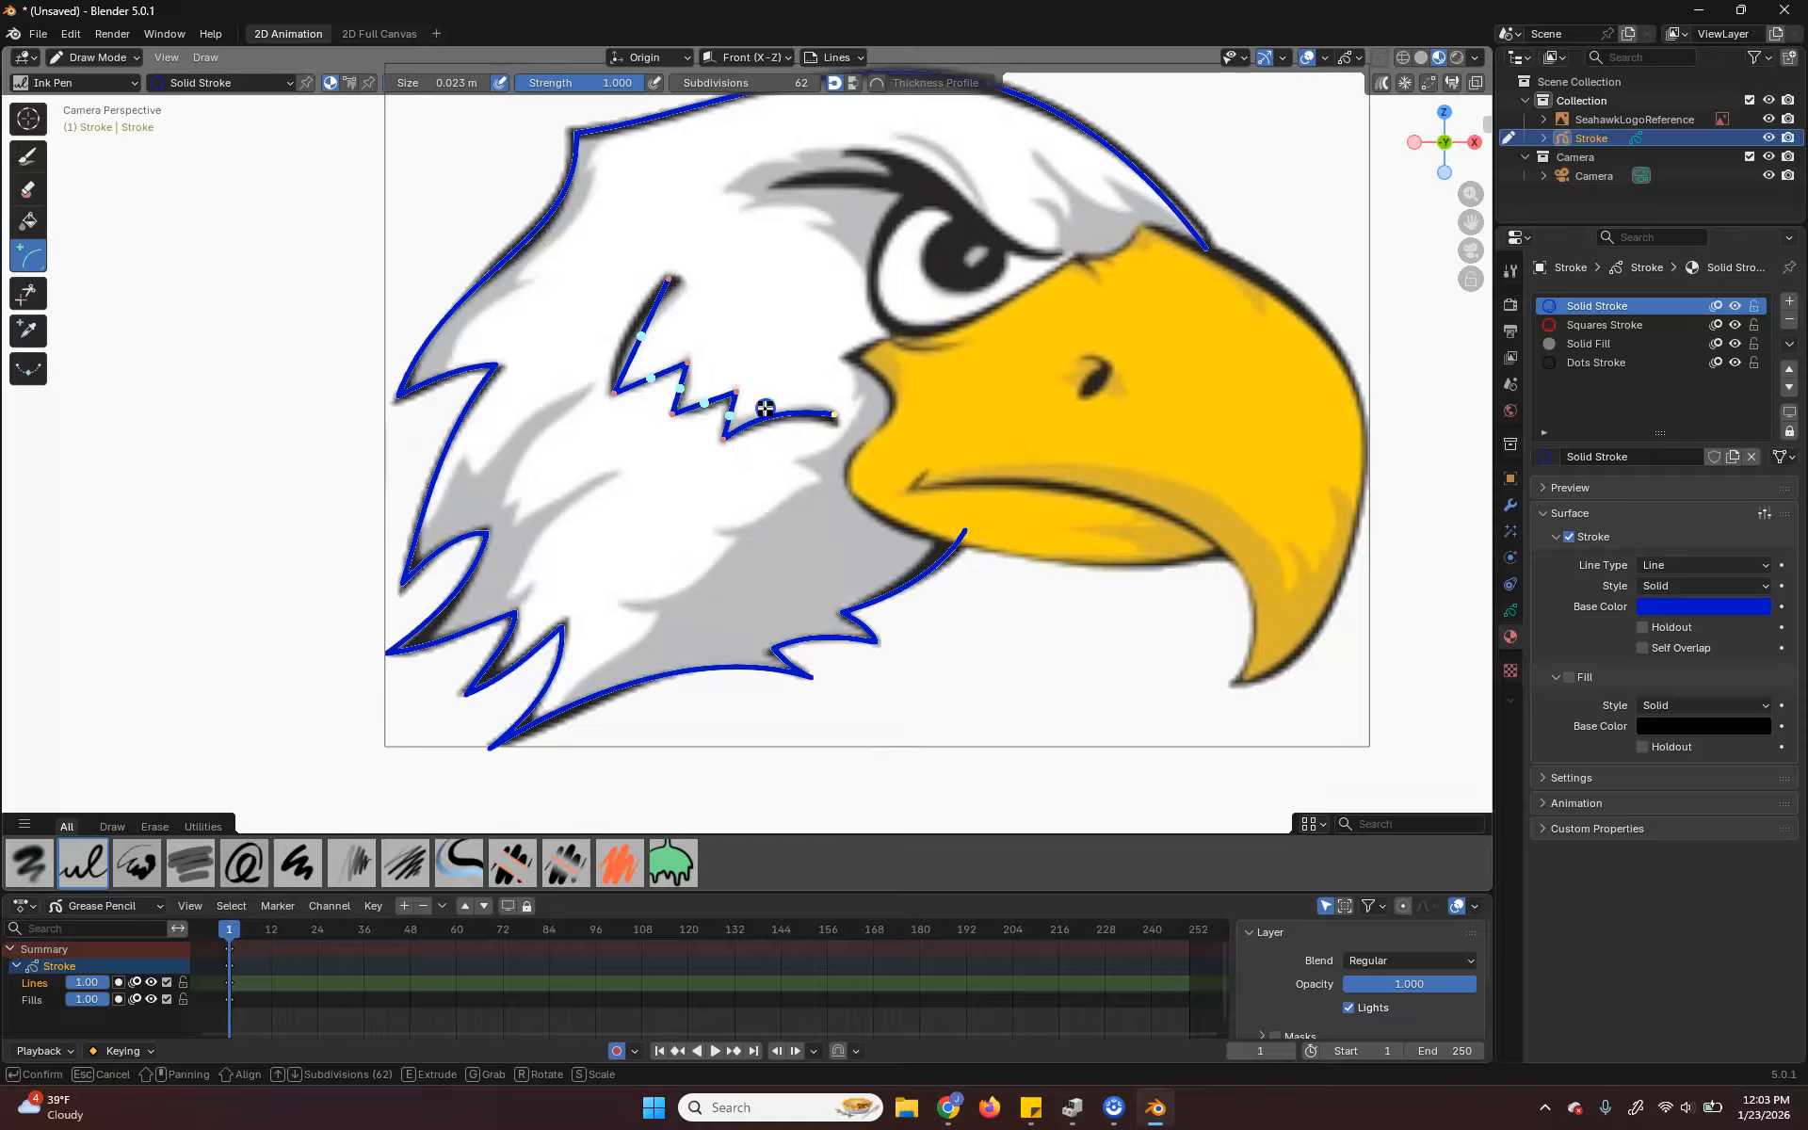
pyautogui.scroll(4, 763, 432)
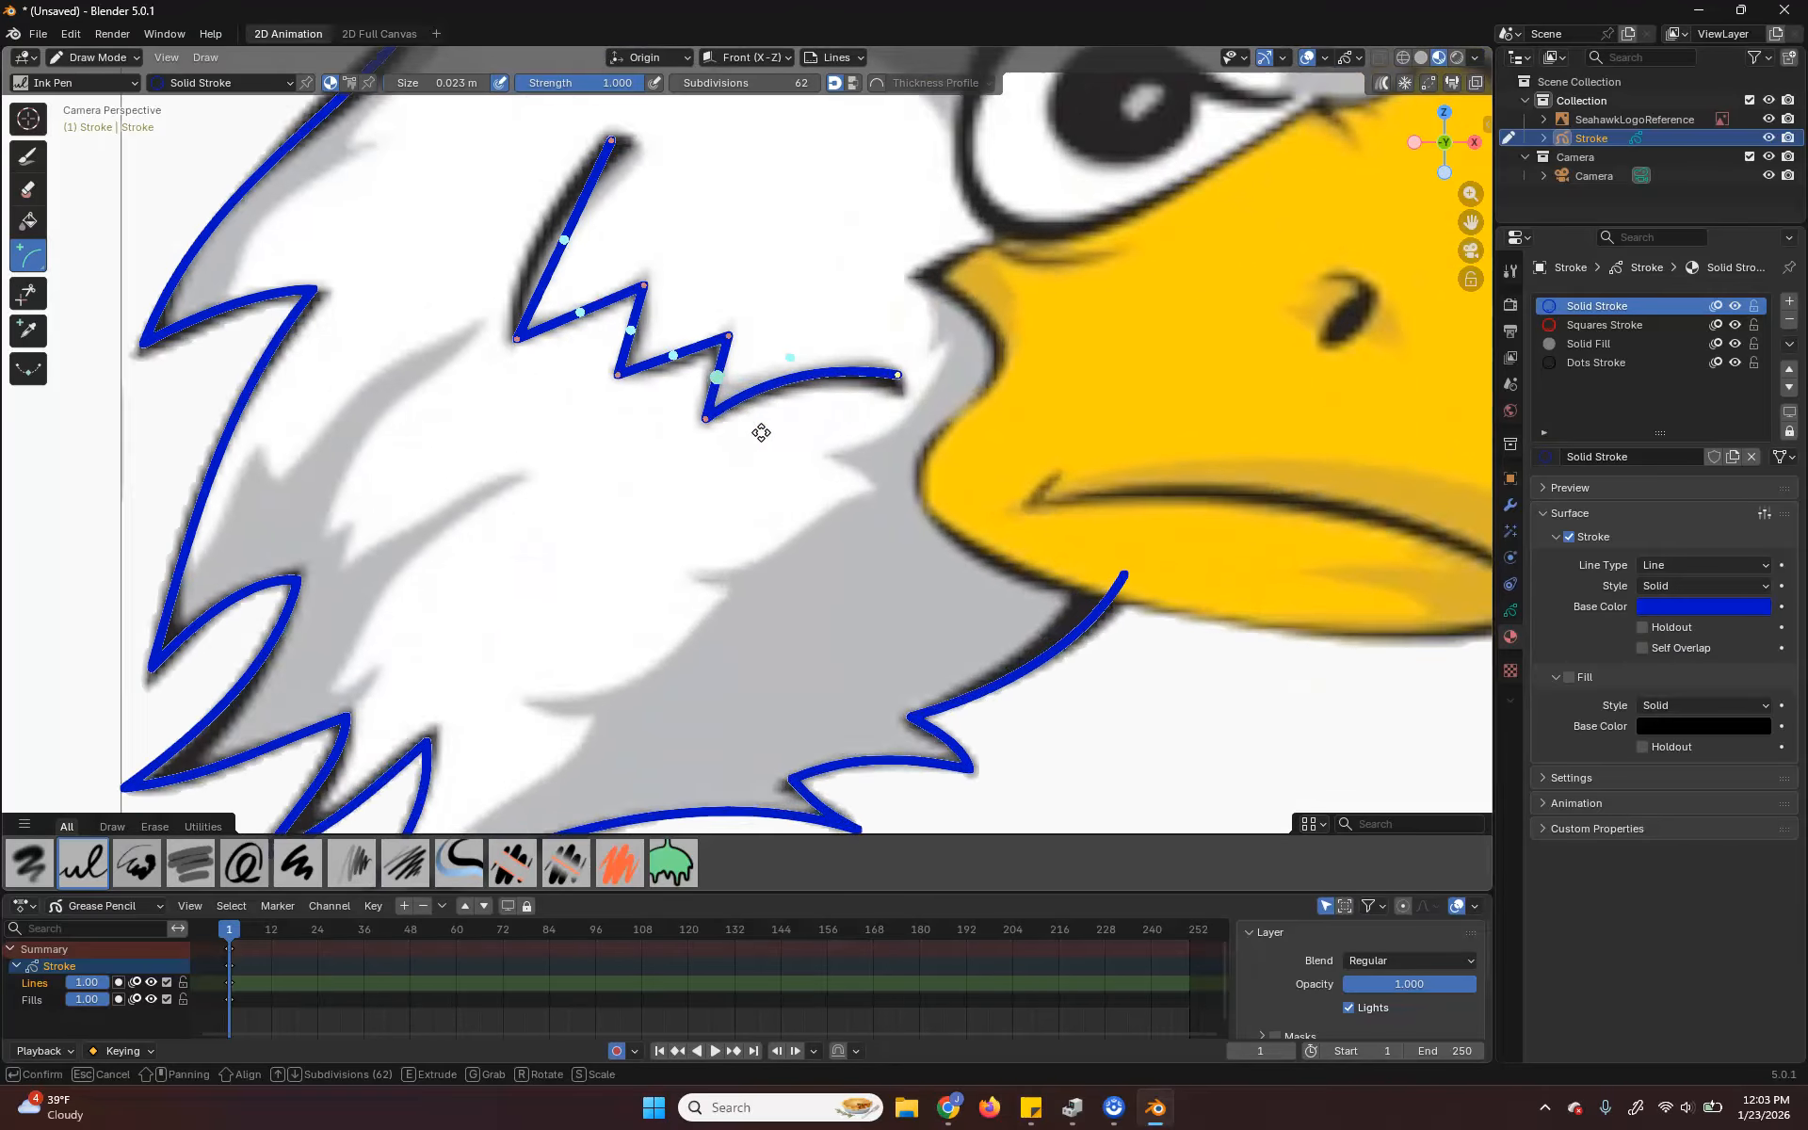
pyautogui.moveTo(931, 359); pyautogui.dragTo(931, 371)
pyautogui.moveTo(658, 333); pyautogui.dragTo(697, 363)
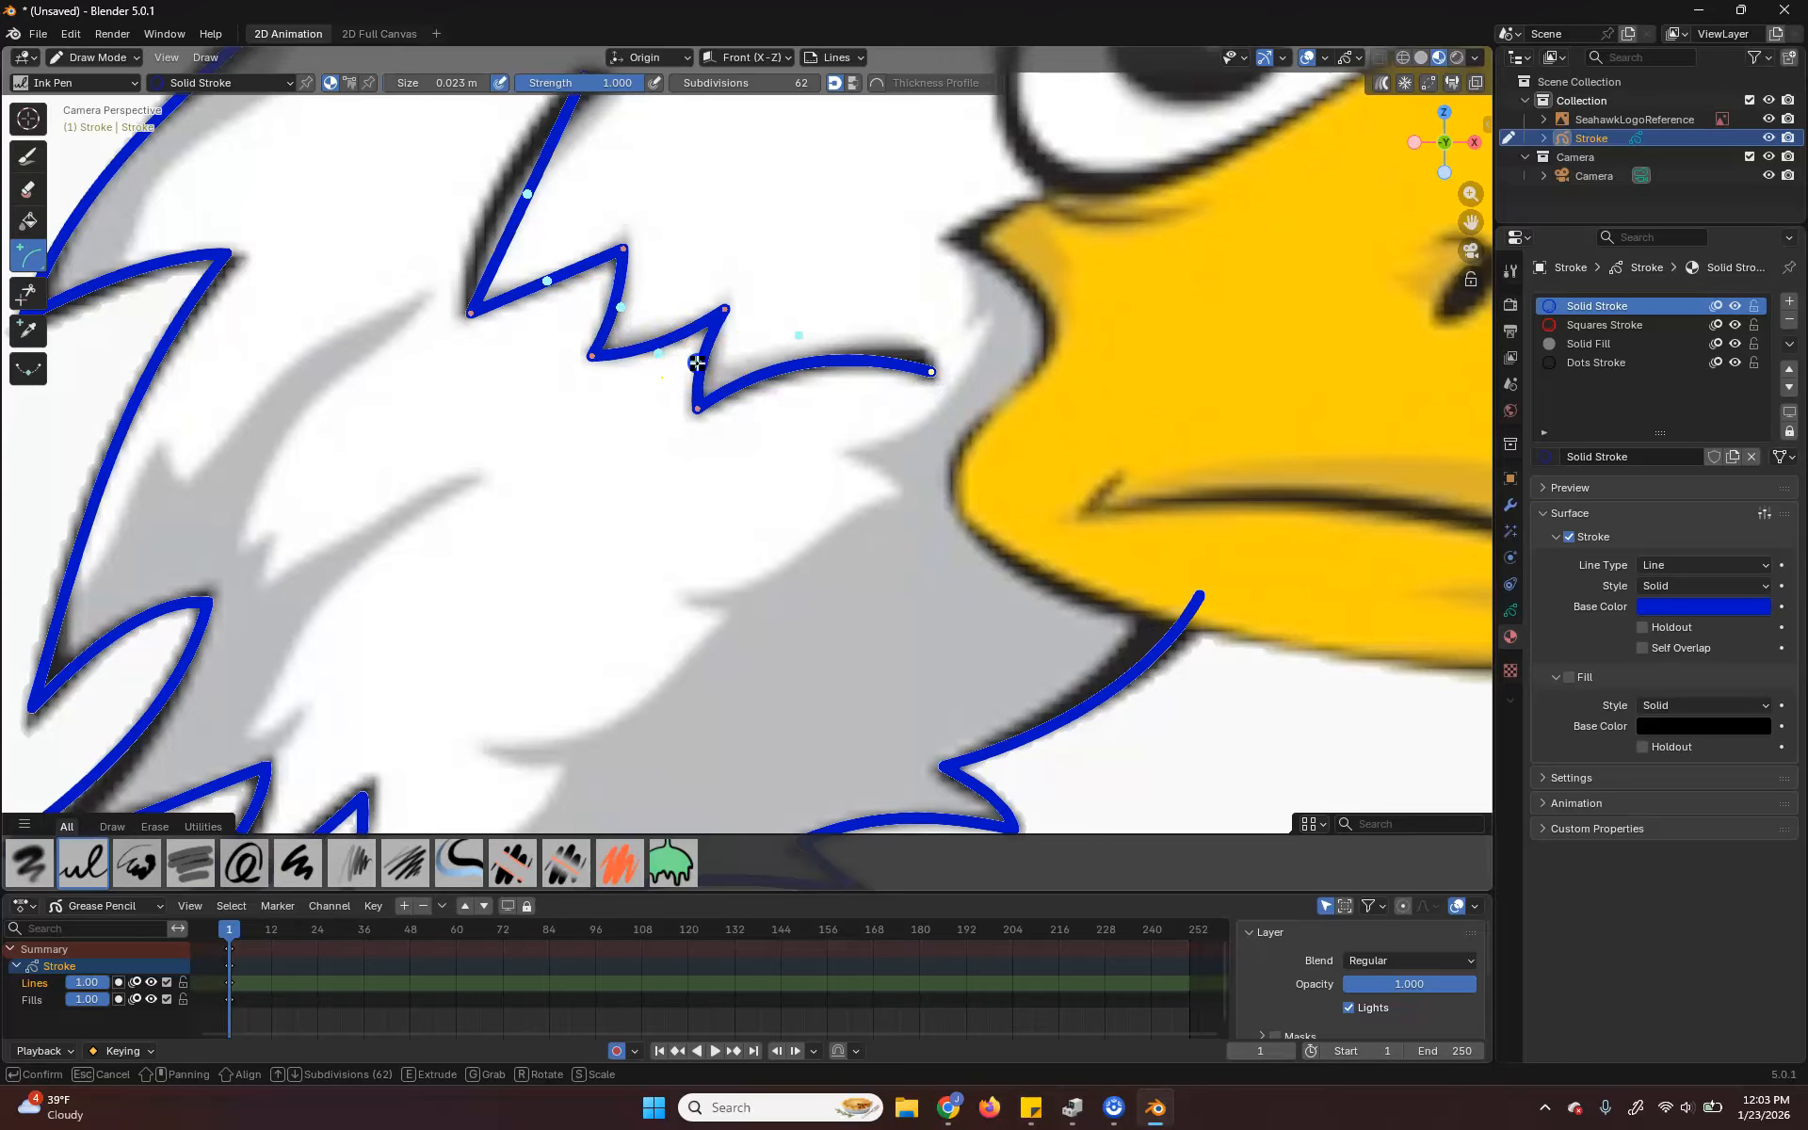
pyautogui.moveTo(527, 193); pyautogui.dragTo(489, 180)
pyautogui.keyDown('shift'); pyautogui.moveTo(750, 230); pyautogui.dragTo(677, 477, button='middle'); pyautogui.keyUp('shift')
pyautogui.moveTo(519, 328); pyautogui.dragTo(525, 327)
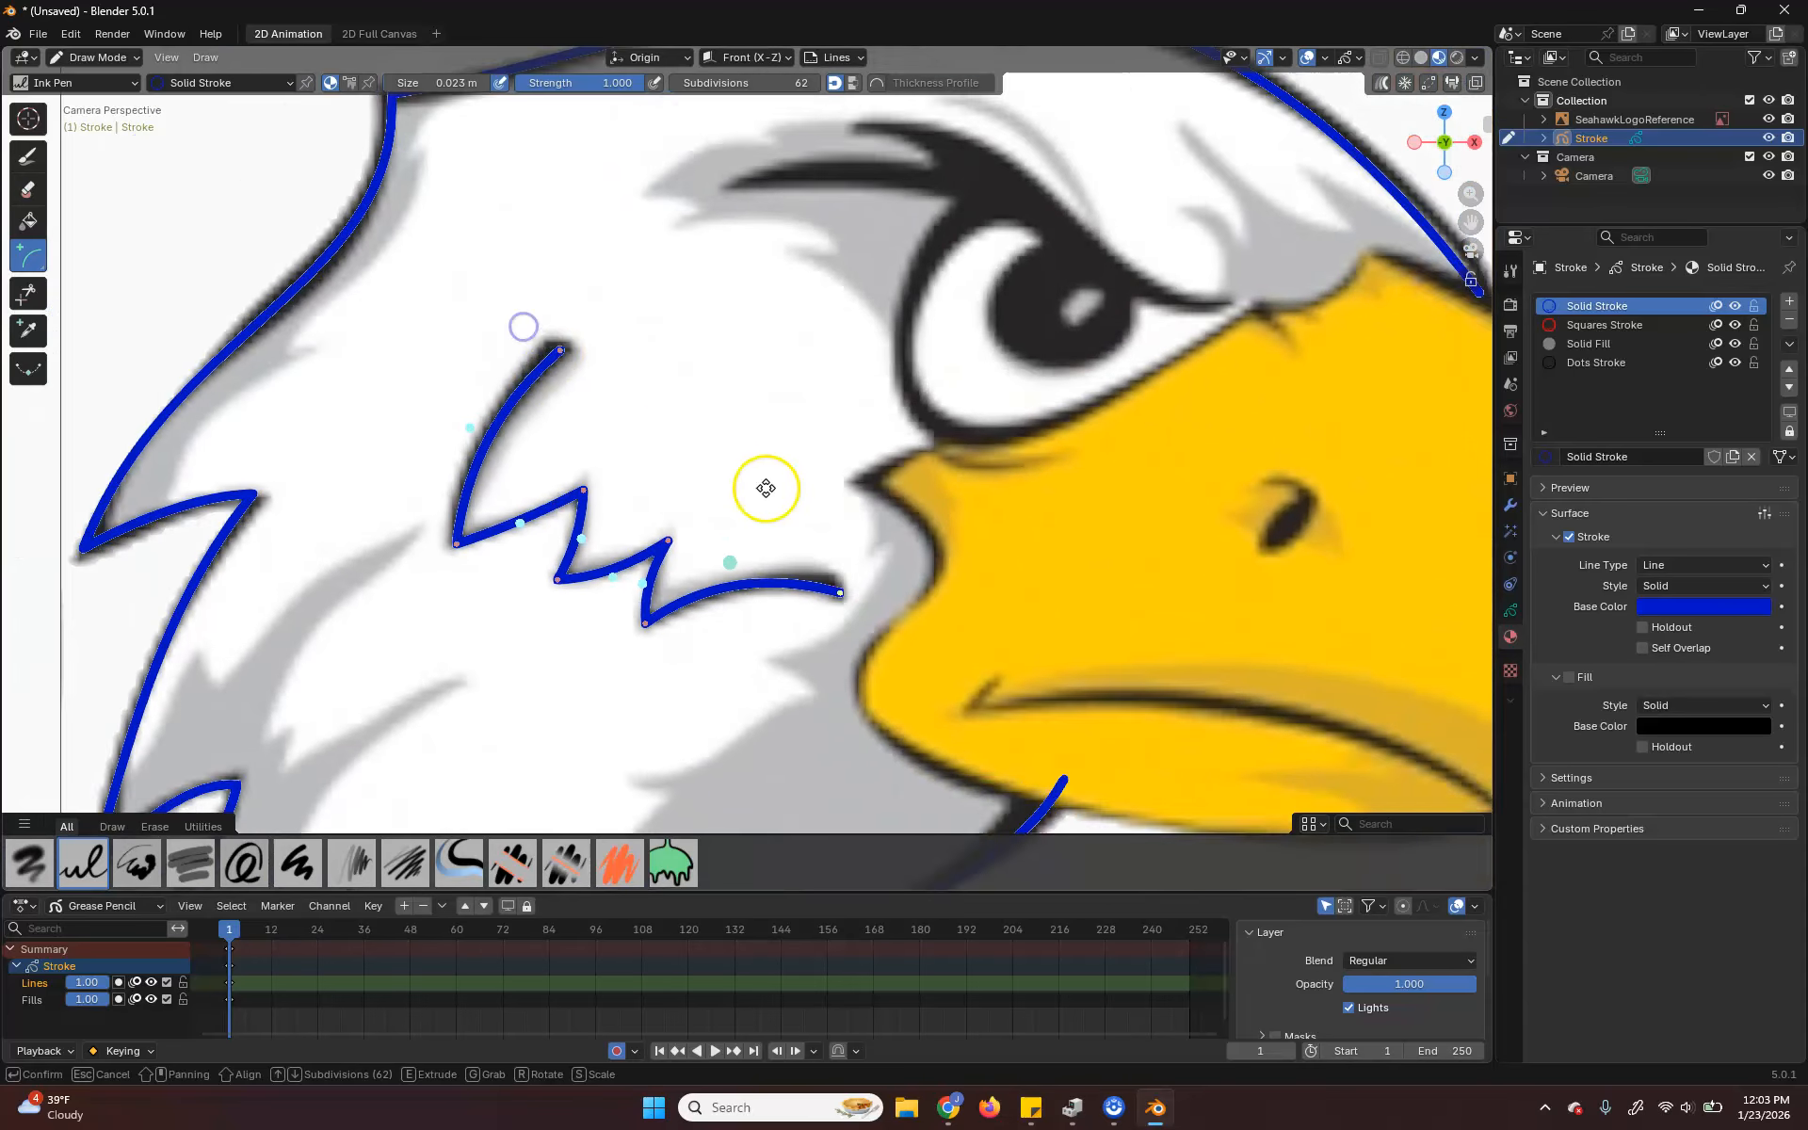
pyautogui.scroll(-4, 758, 486)
pyautogui.press('Return')
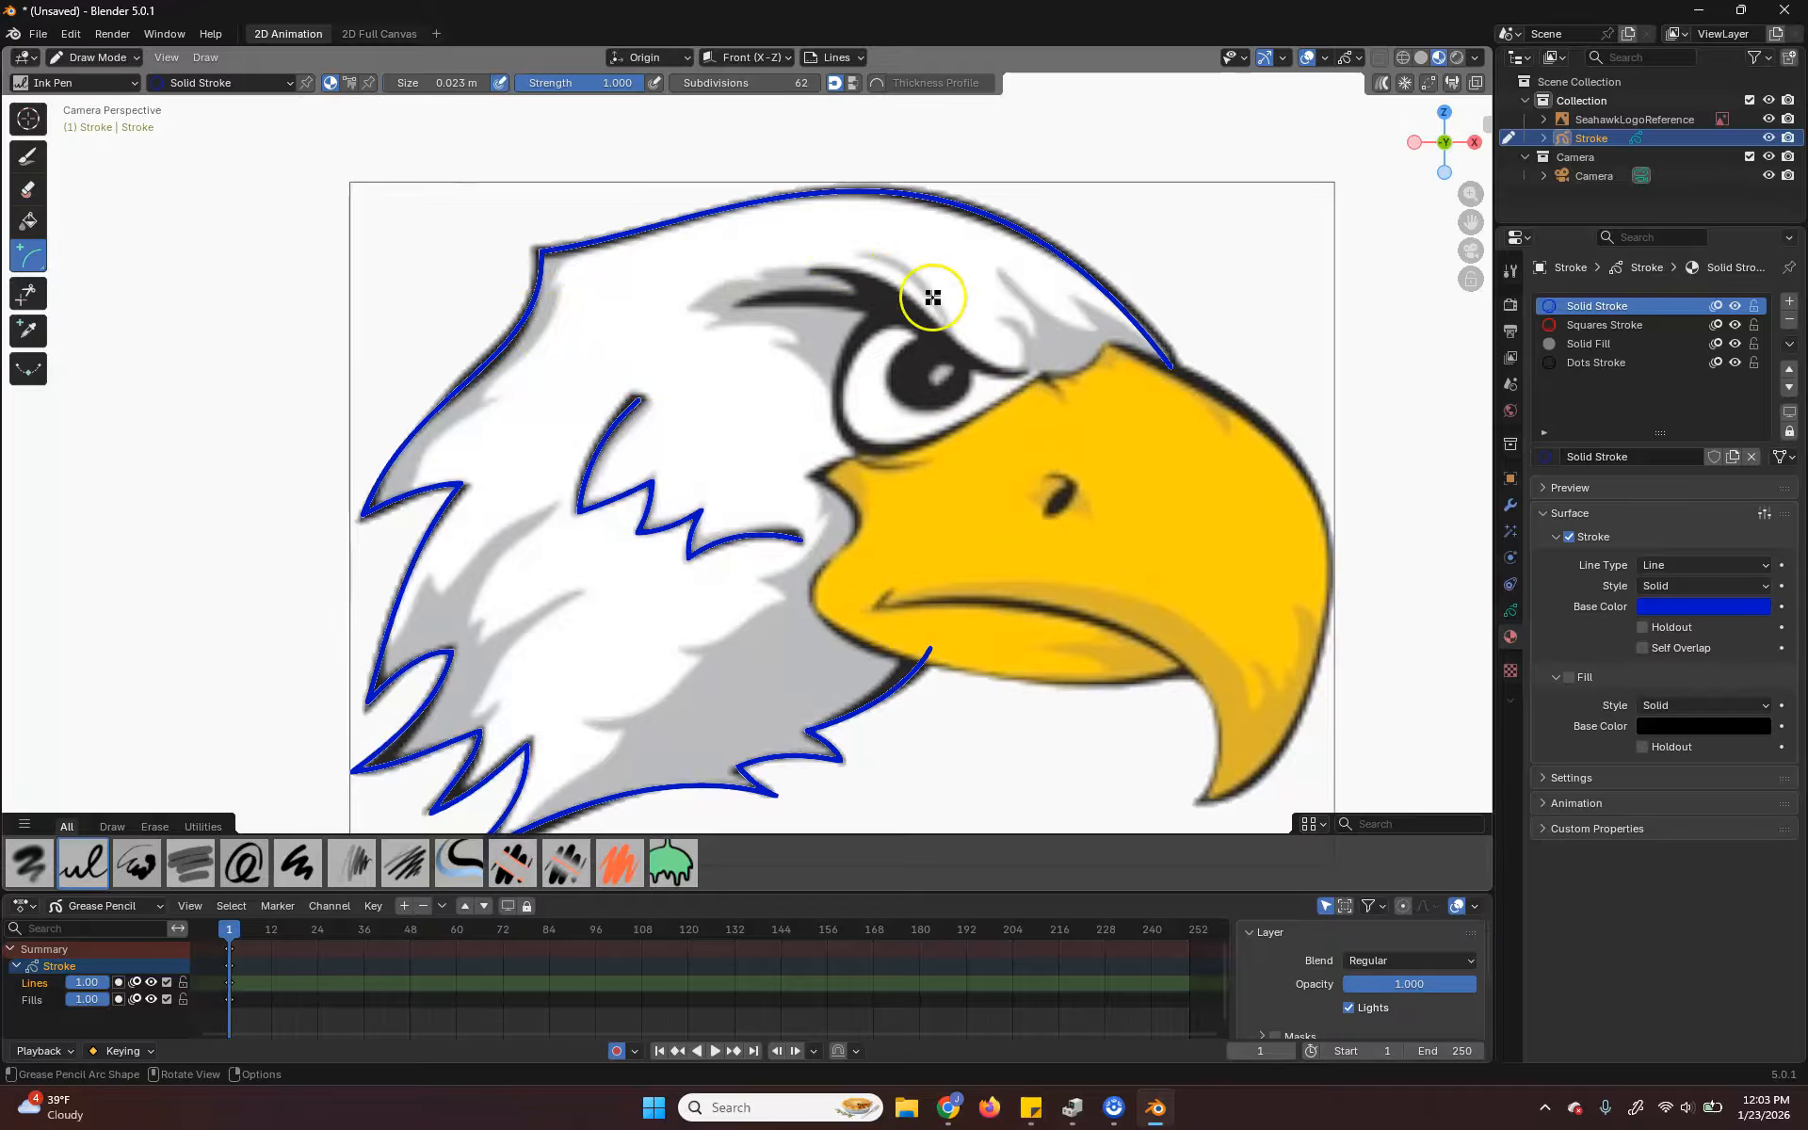
# - With the Curve tool, draw the lower eyebrow line from the eye's inner corner to the brow's back tip, bent into an S-shape
pyautogui.scroll(2, 1044, 452)
pyautogui.keyDown('shift'); pyautogui.moveTo(989, 330); pyautogui.dragTo(833, 455, button='middle'); pyautogui.keyUp('shift')
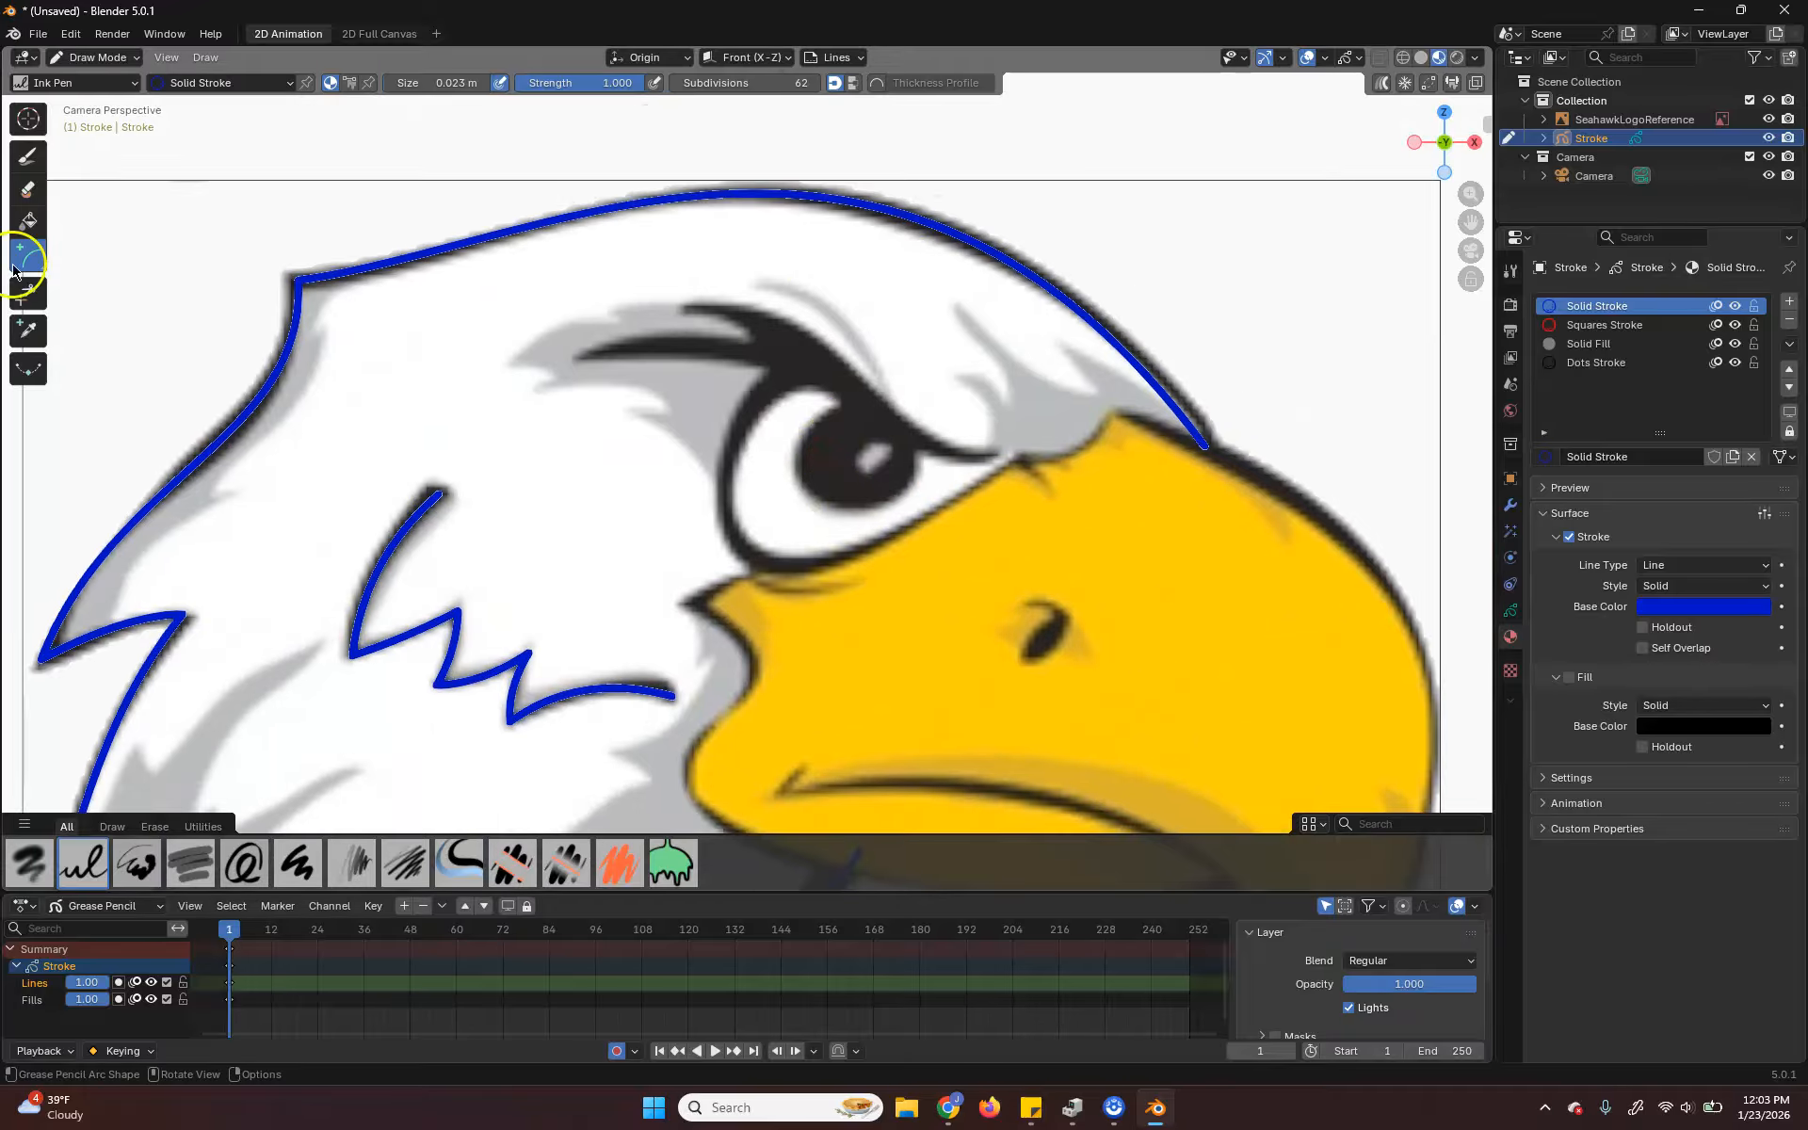
pyautogui.moveTo(54, 268); pyautogui.dragTo(121, 441)
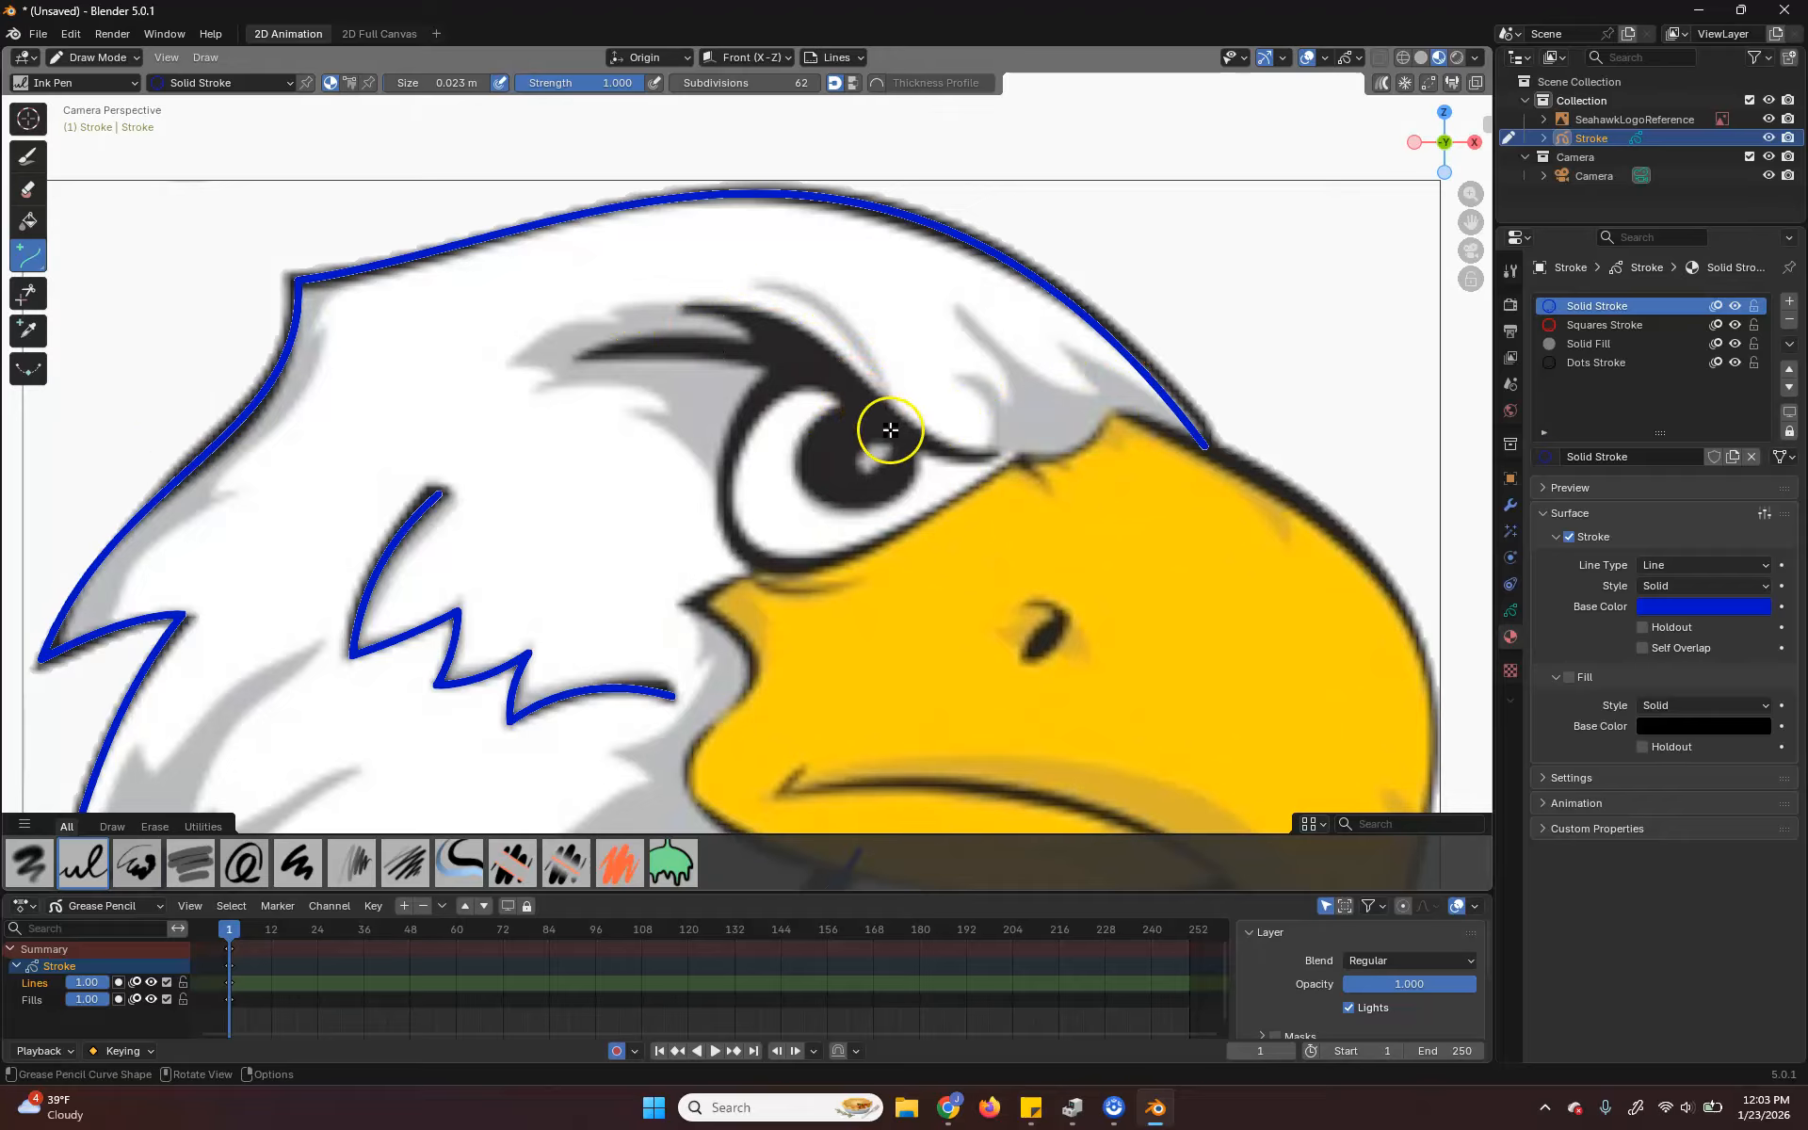
pyautogui.moveTo(989, 456); pyautogui.dragTo(594, 351)
pyautogui.moveTo(723, 387); pyautogui.dragTo(738, 336)
pyautogui.moveTo(859, 424); pyautogui.dragTo(908, 456)
pyautogui.moveTo(737, 335); pyautogui.dragTo(841, 285)
pyautogui.moveTo(907, 454); pyautogui.dragTo(880, 483)
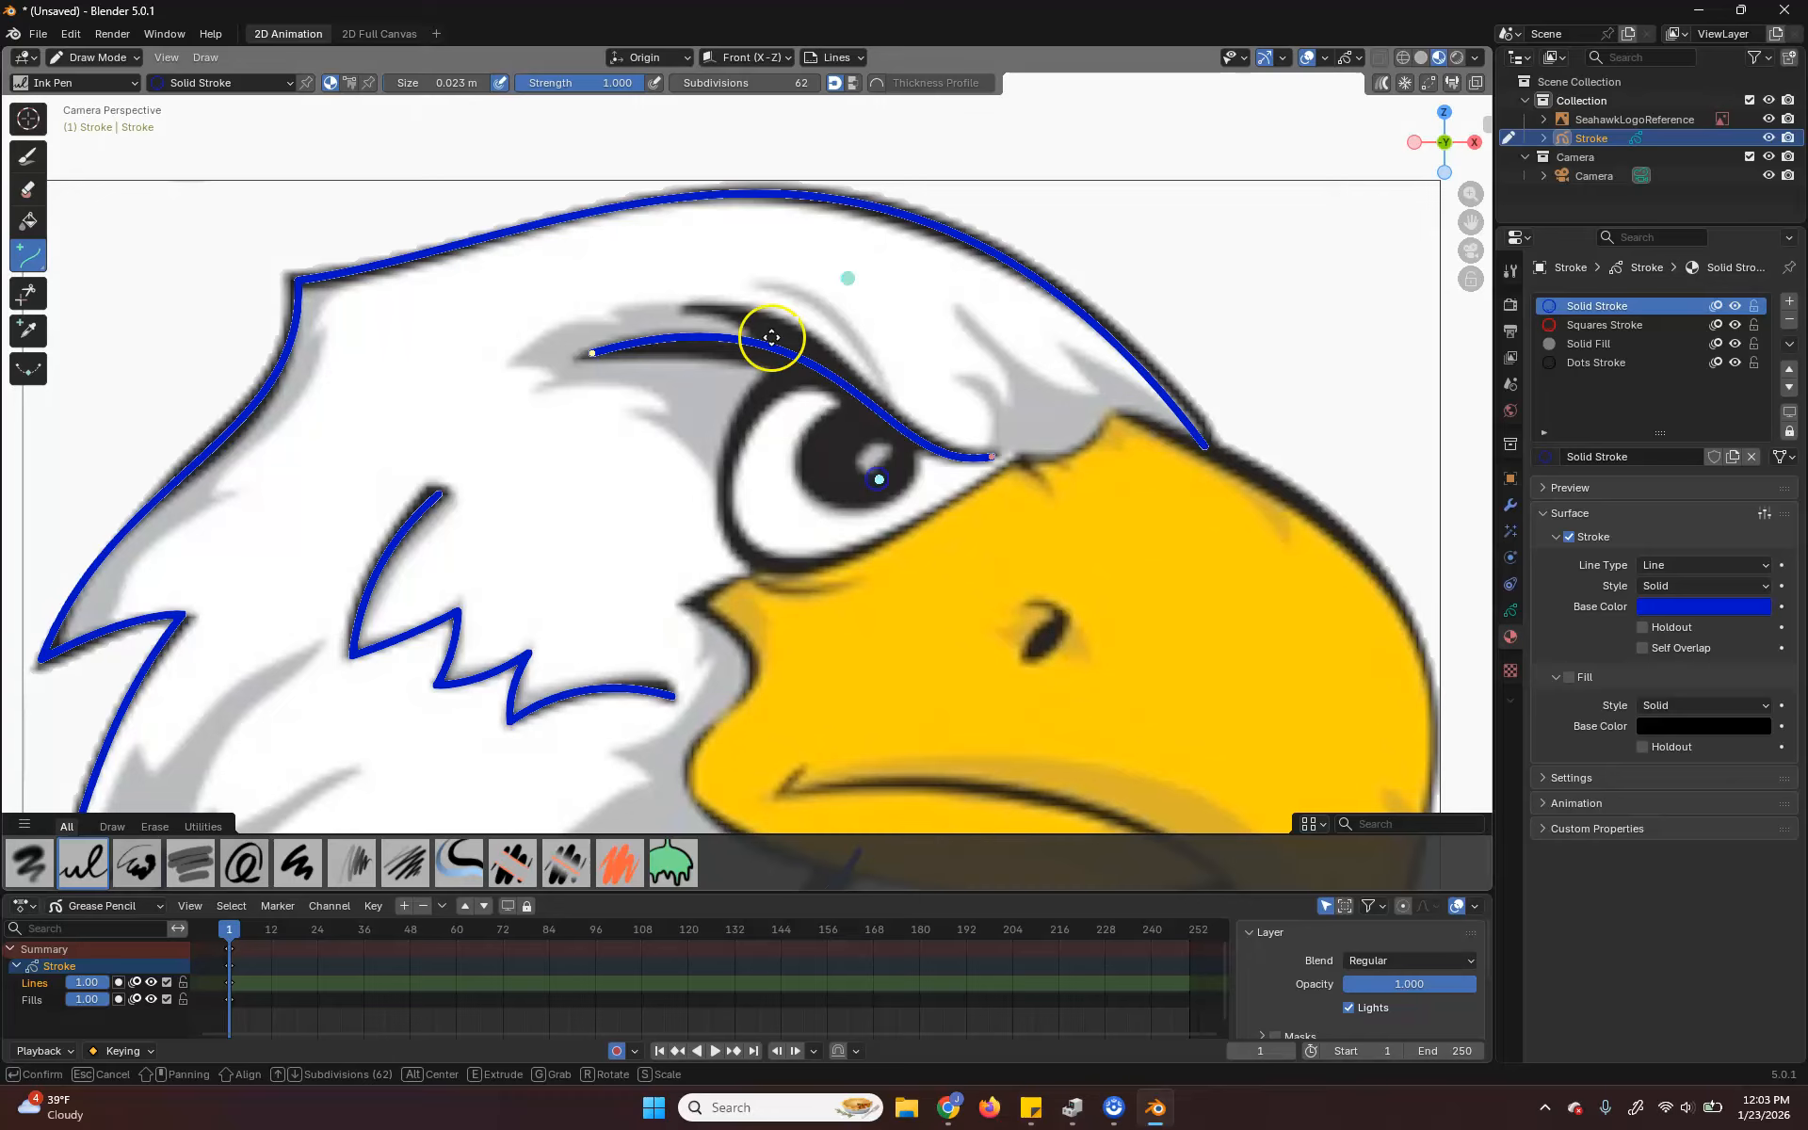
pyautogui.moveTo(850, 278); pyautogui.dragTo(856, 298)
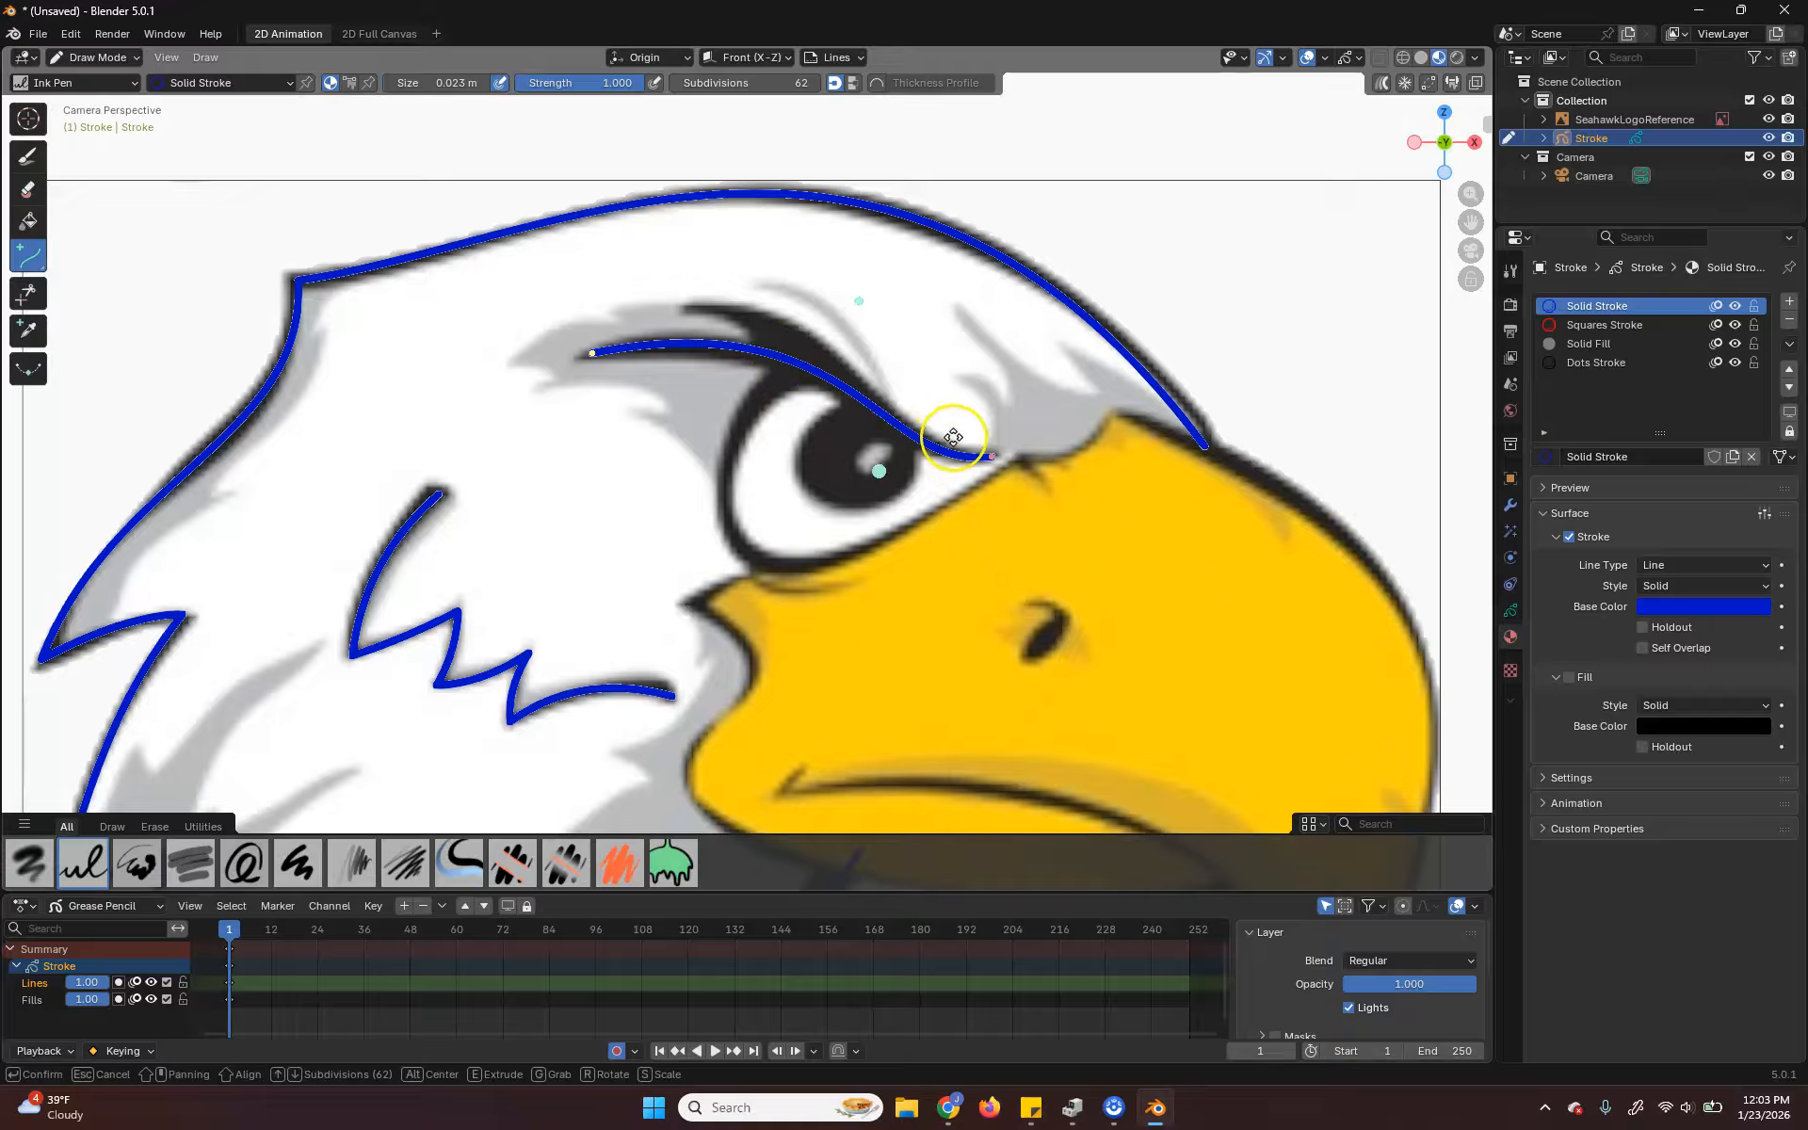
pyautogui.press('Return')
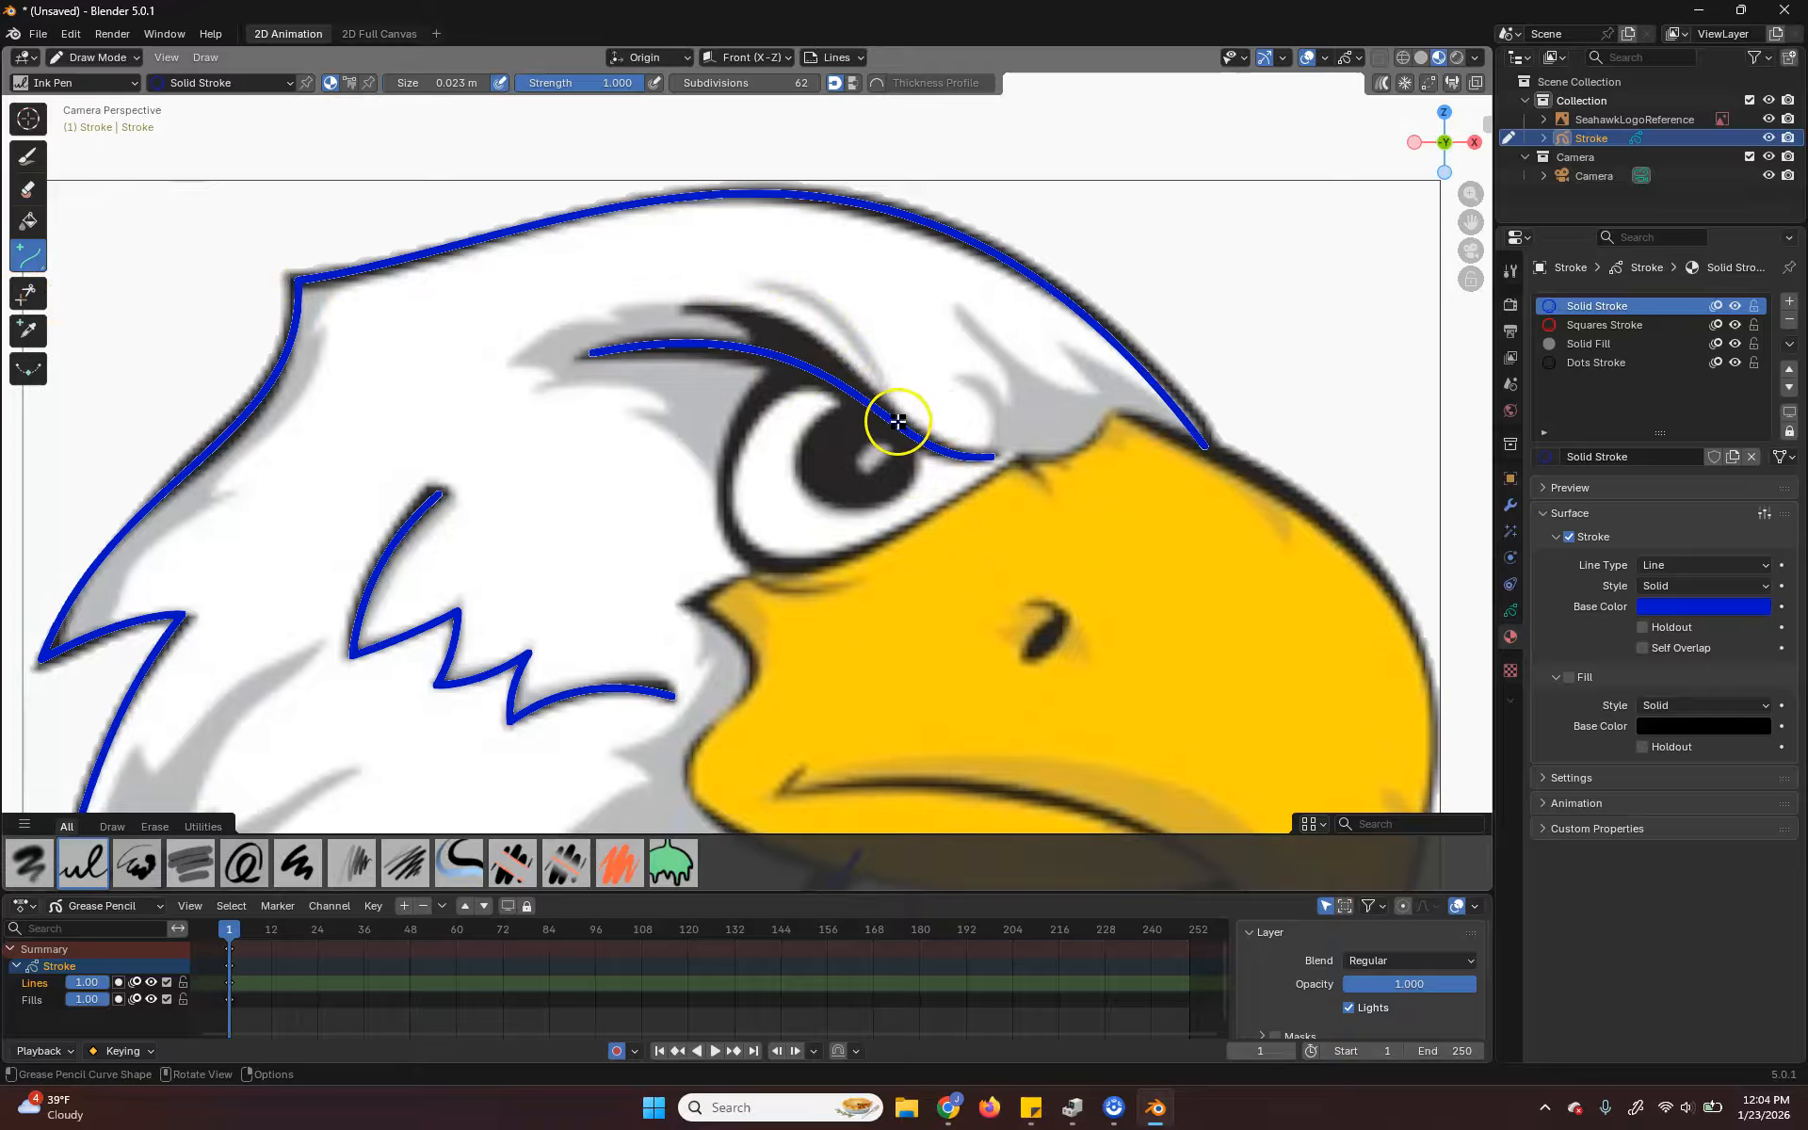
# - Draw a second curve from the middle of the eyebrow line to the brow's upper tip, bent to follow the upper edge
pyautogui.moveTo(895, 422); pyautogui.dragTo(871, 375)
pyautogui.moveTo(701, 308); pyautogui.dragTo(842, 321)
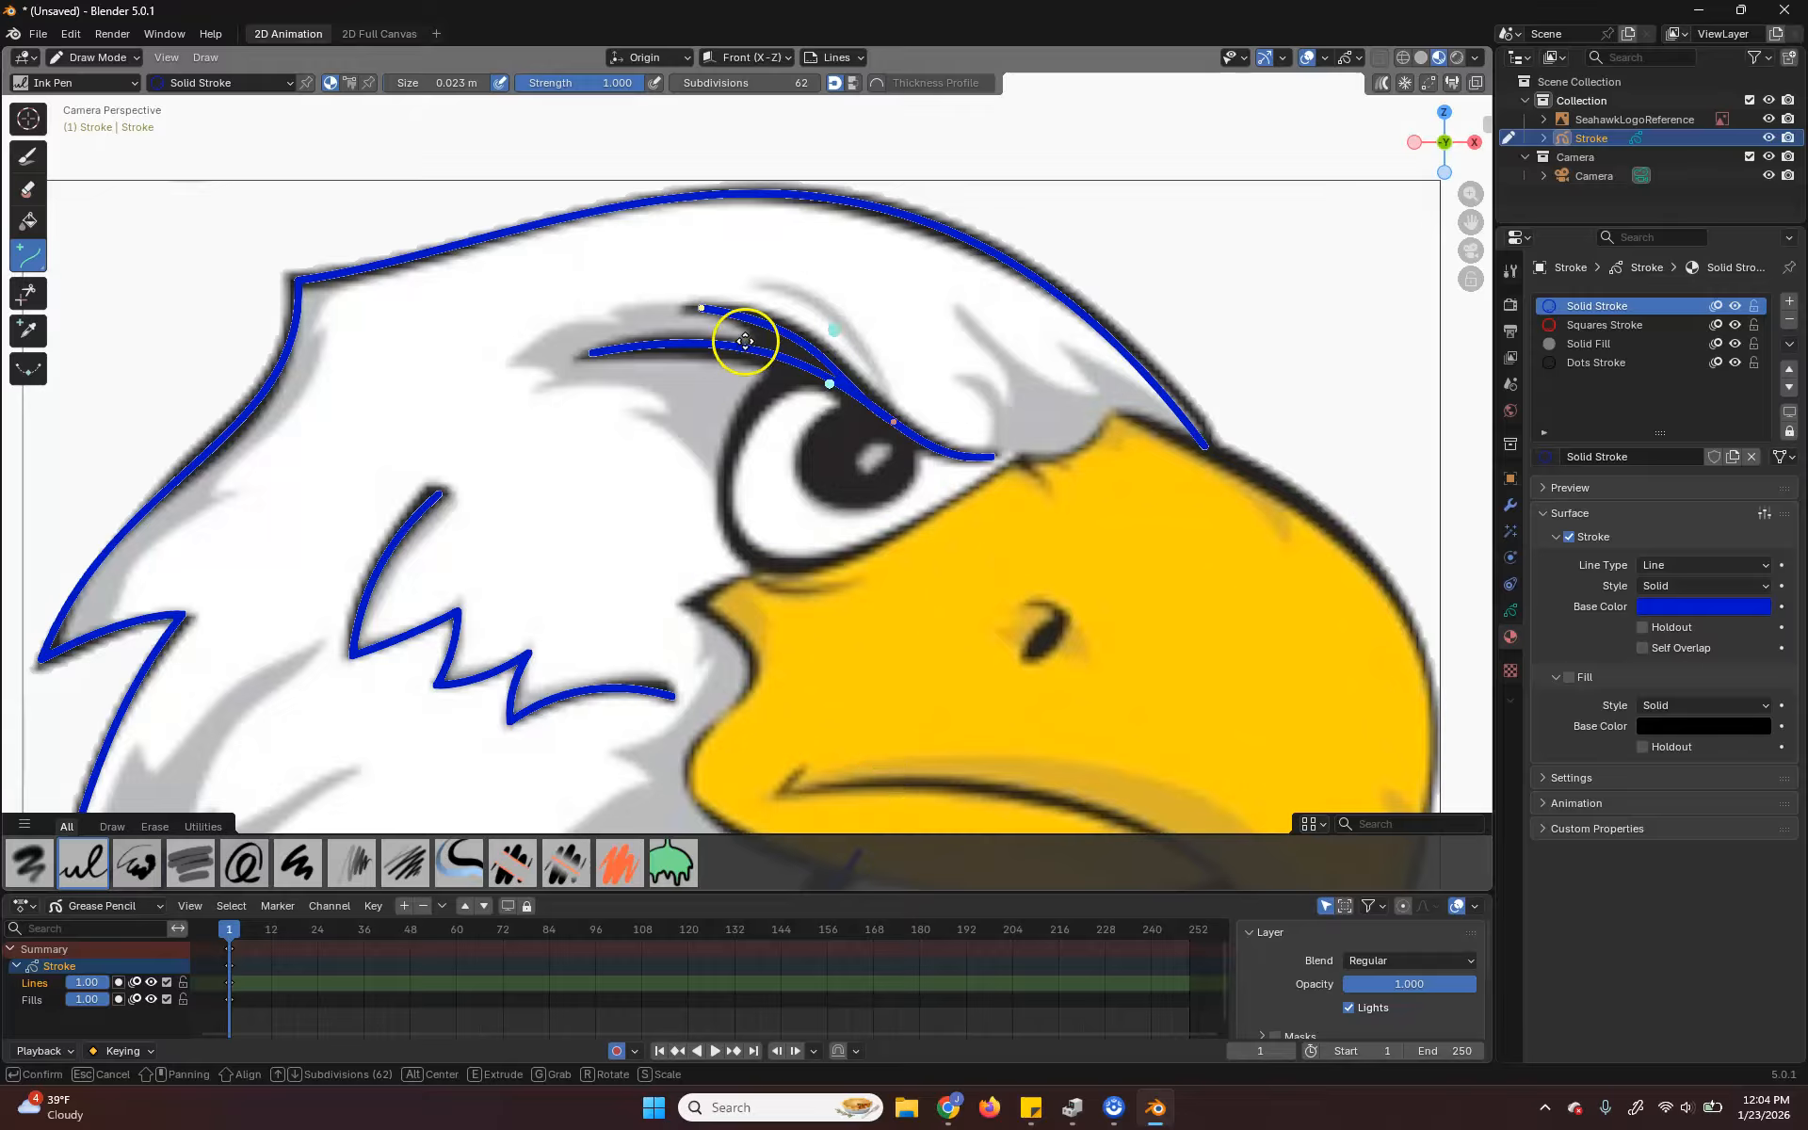
pyautogui.press('Return')
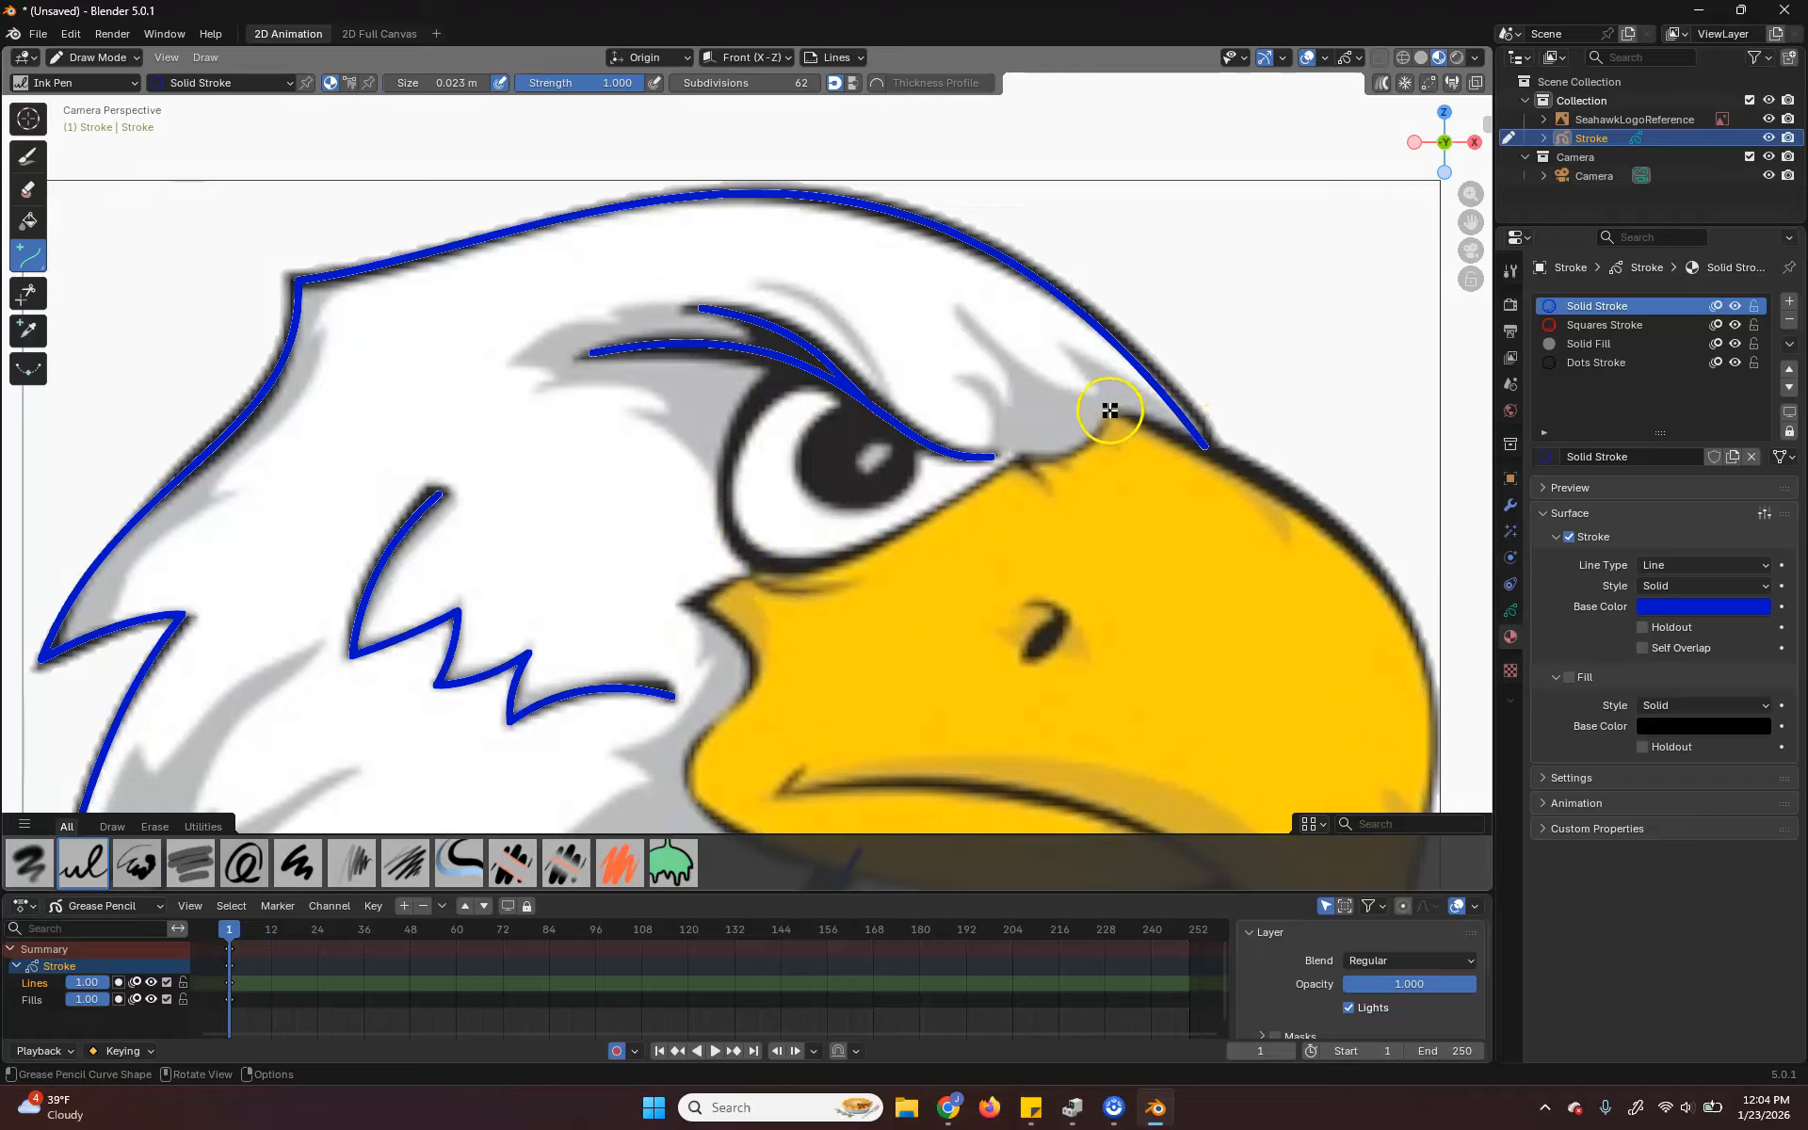
# - Draw connected straight segments from the beak's upper corner past the eye's inner corner and along its lower edge, ending at the eyebrow
pyautogui.scroll(-3, 1078, 560)
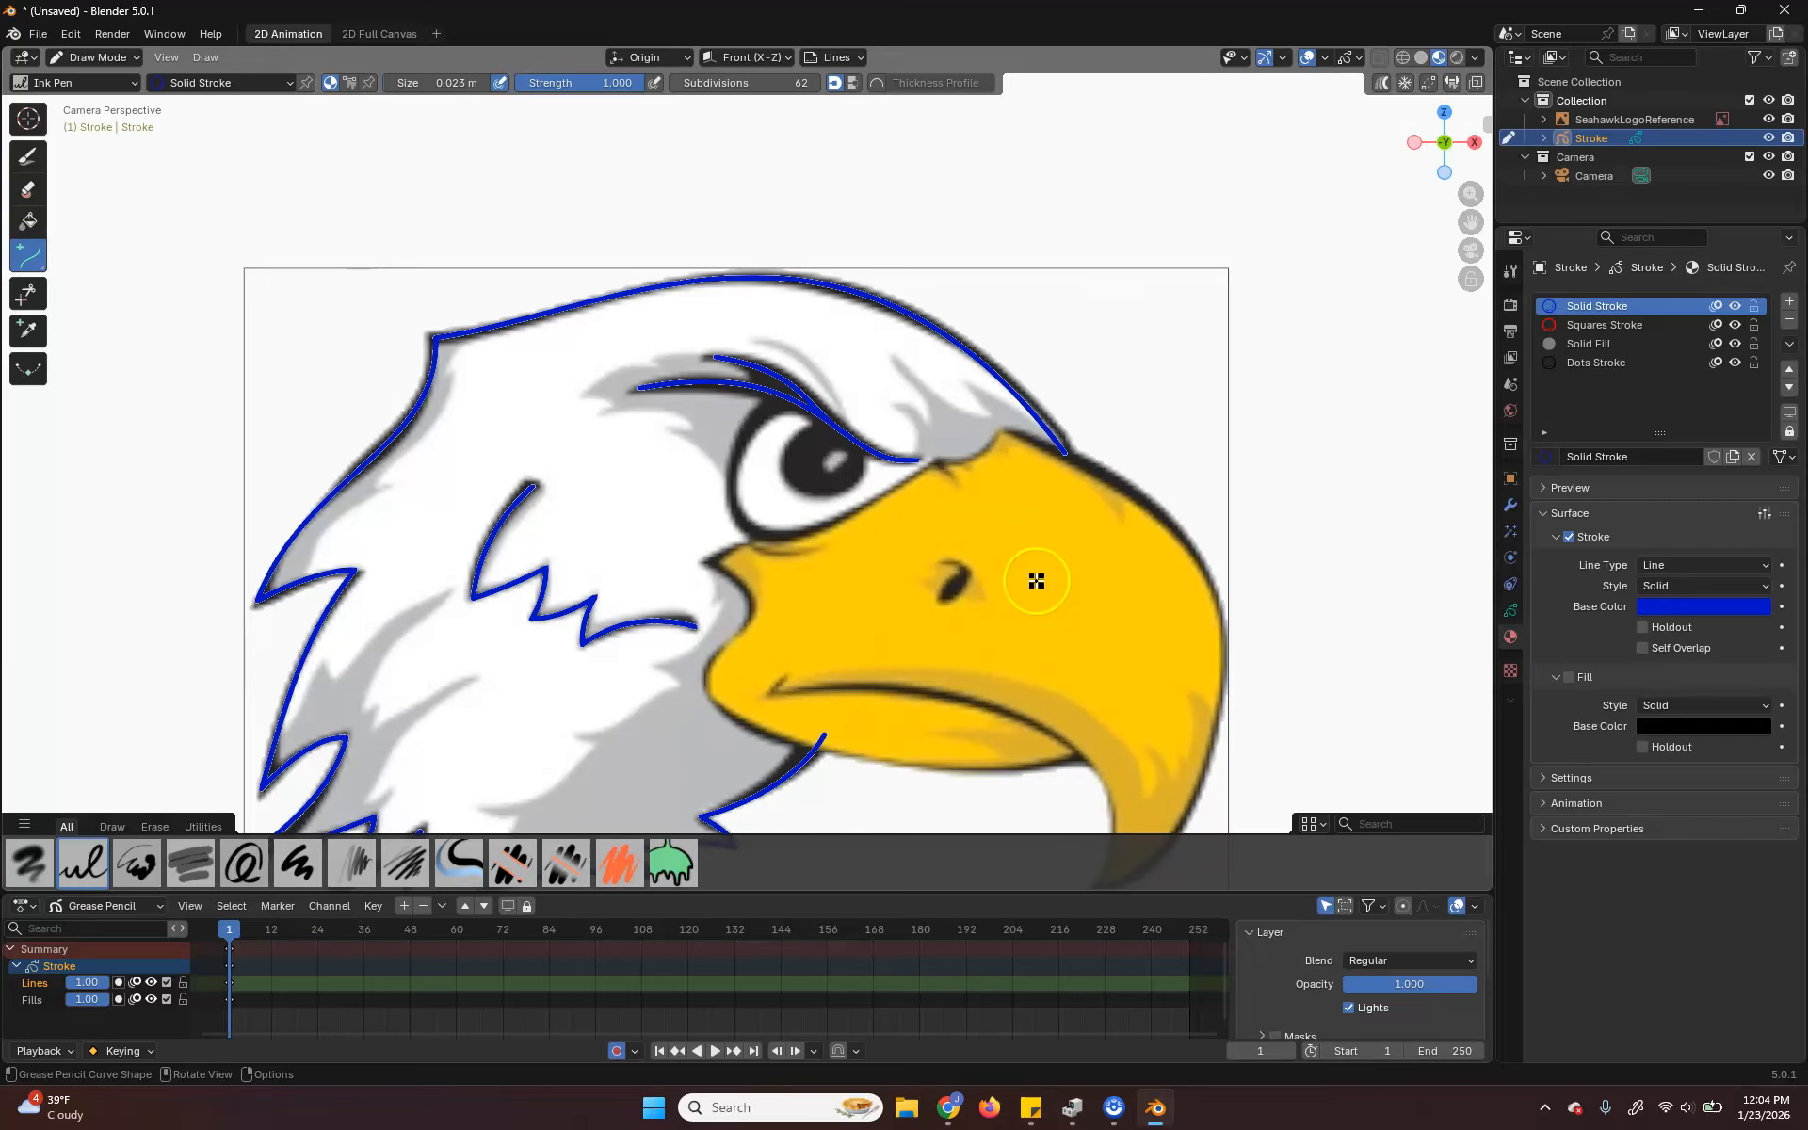
pyautogui.scroll(3, 1036, 582)
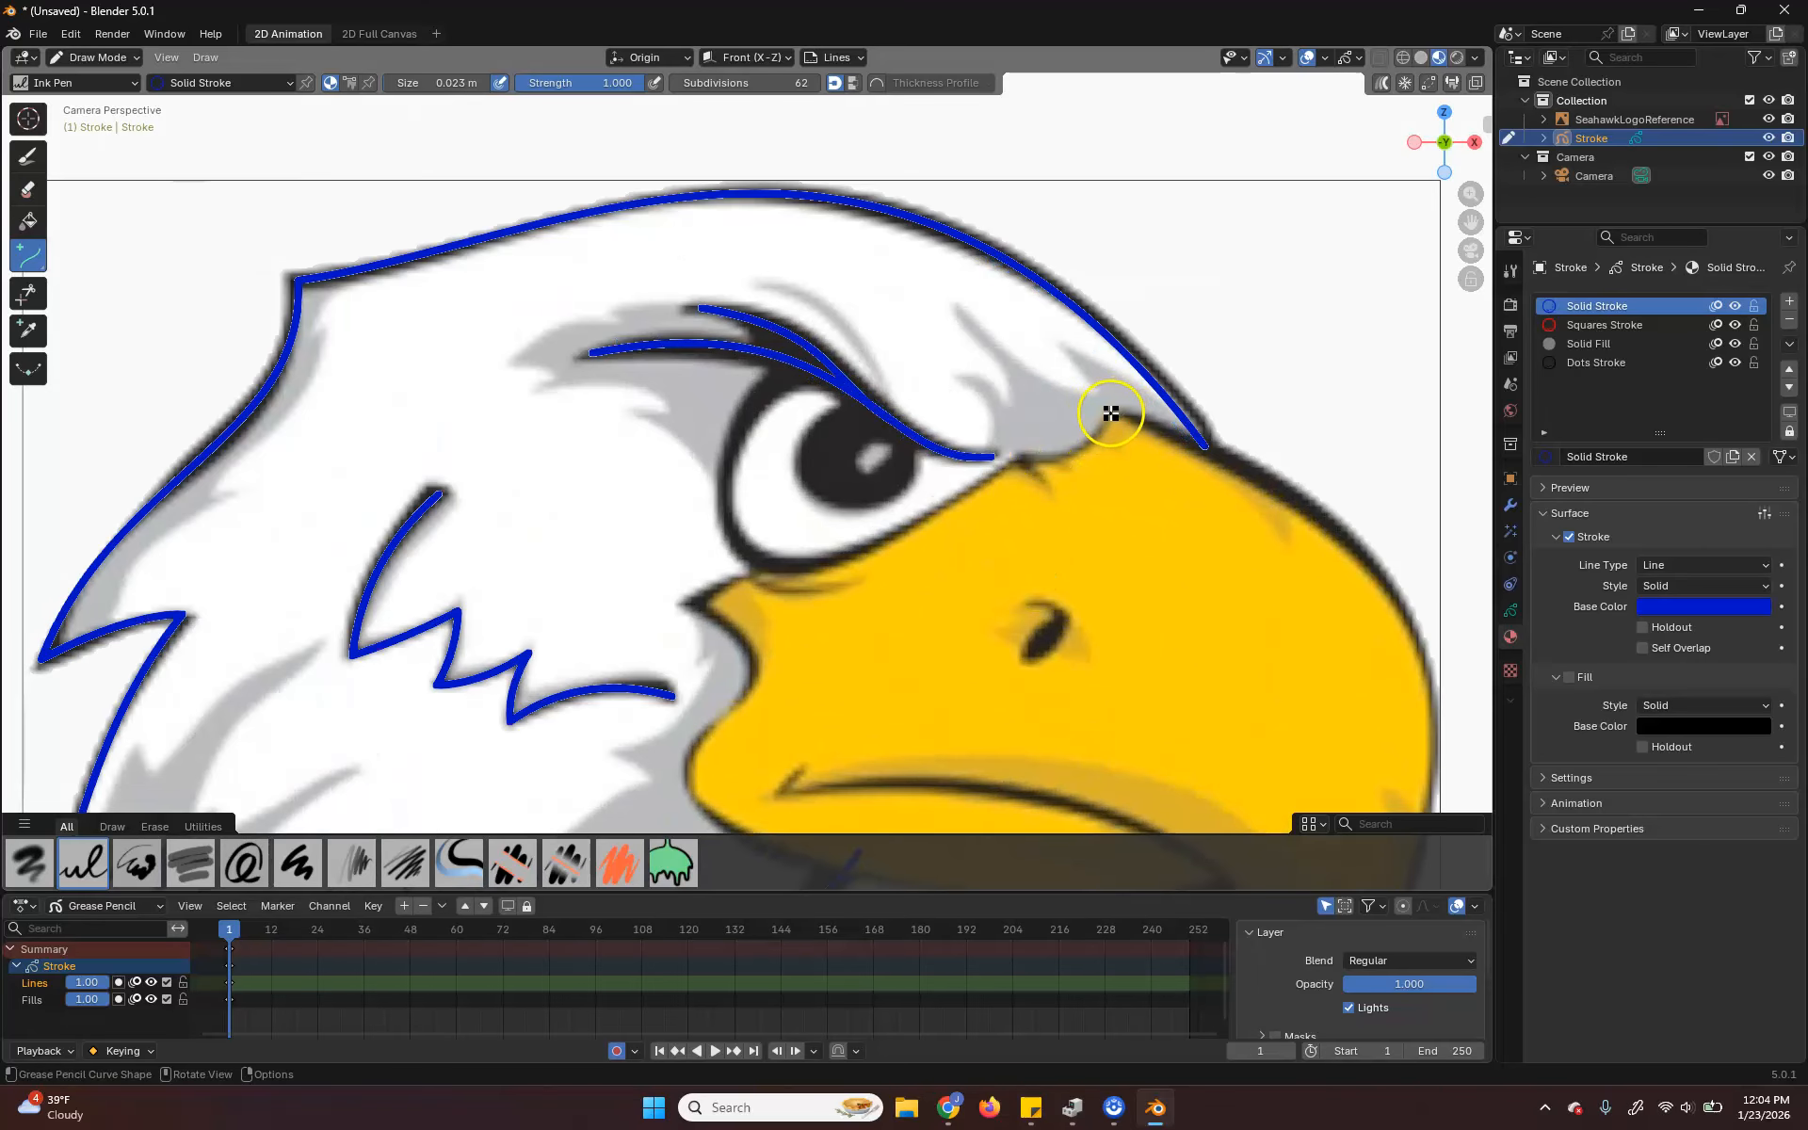
pyautogui.moveTo(1111, 412); pyautogui.dragTo(1109, 414)
pyautogui.click(1019, 459)
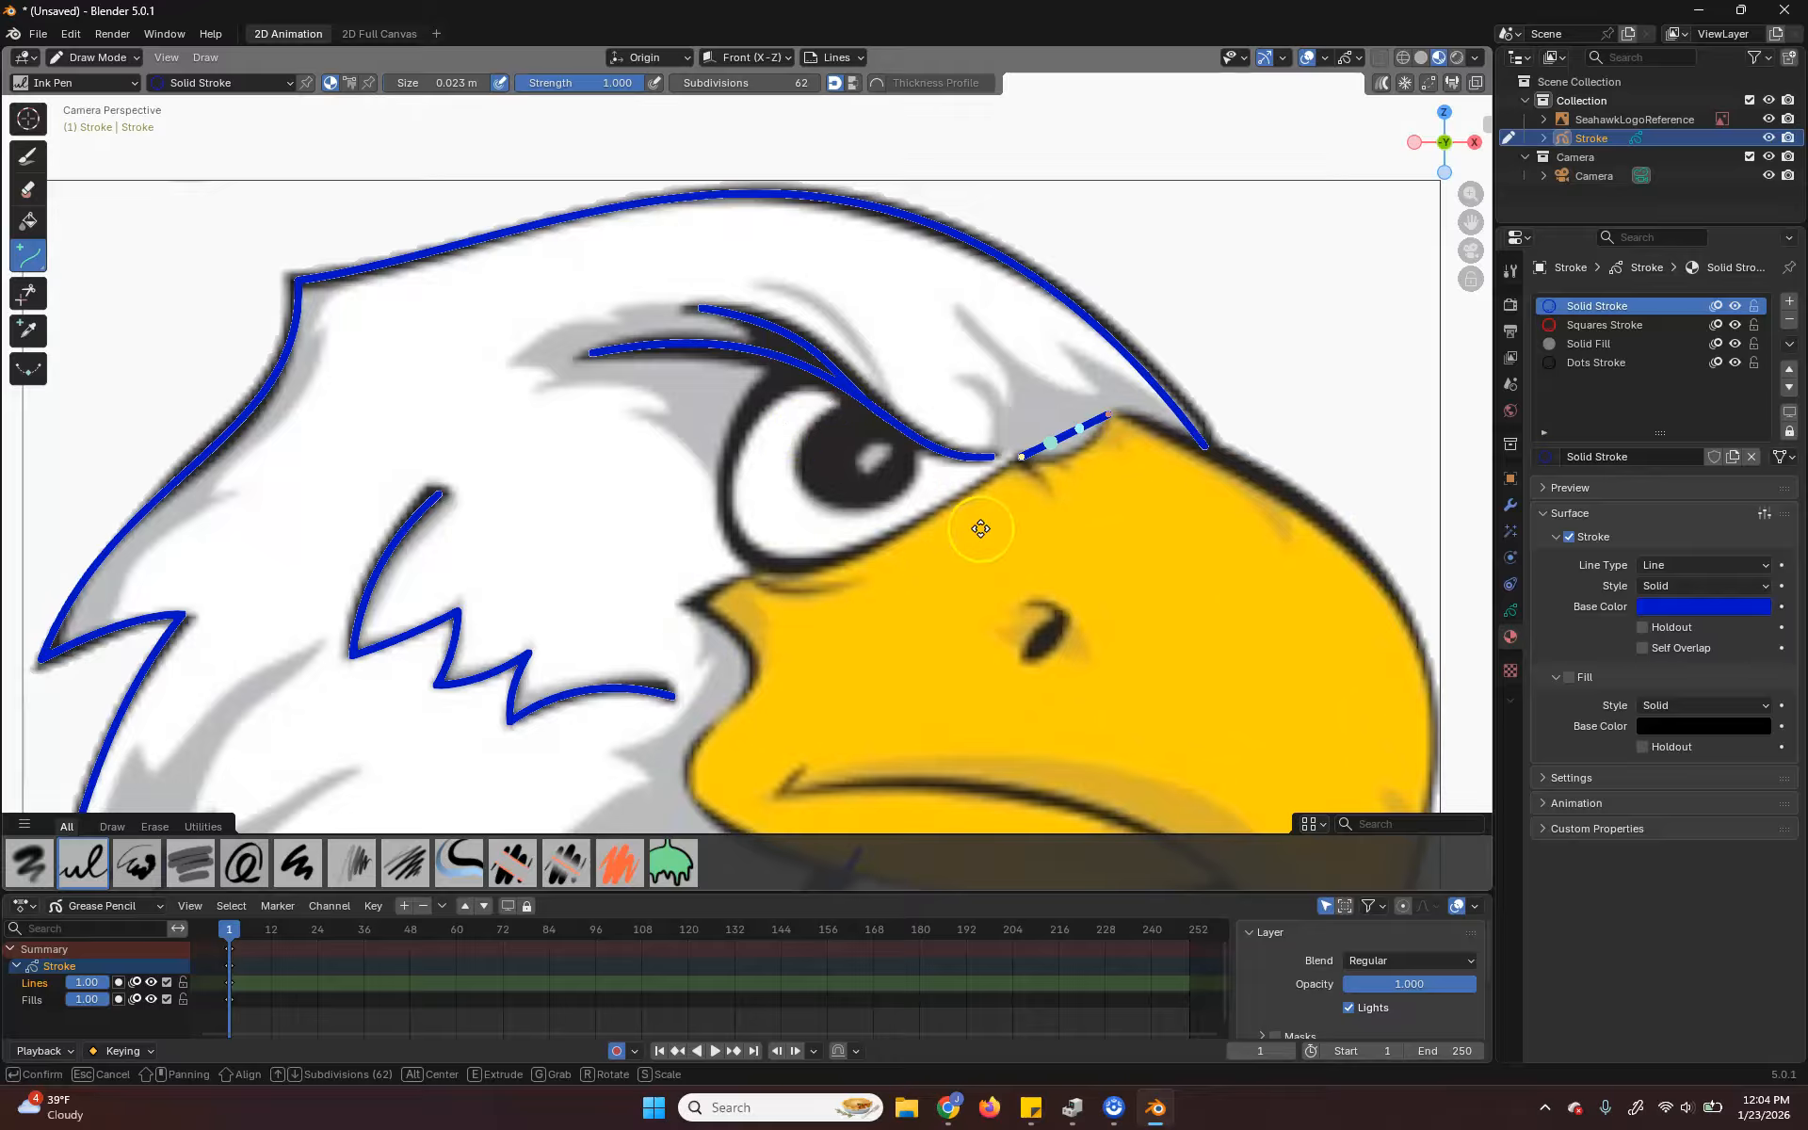
pyautogui.click(883, 539)
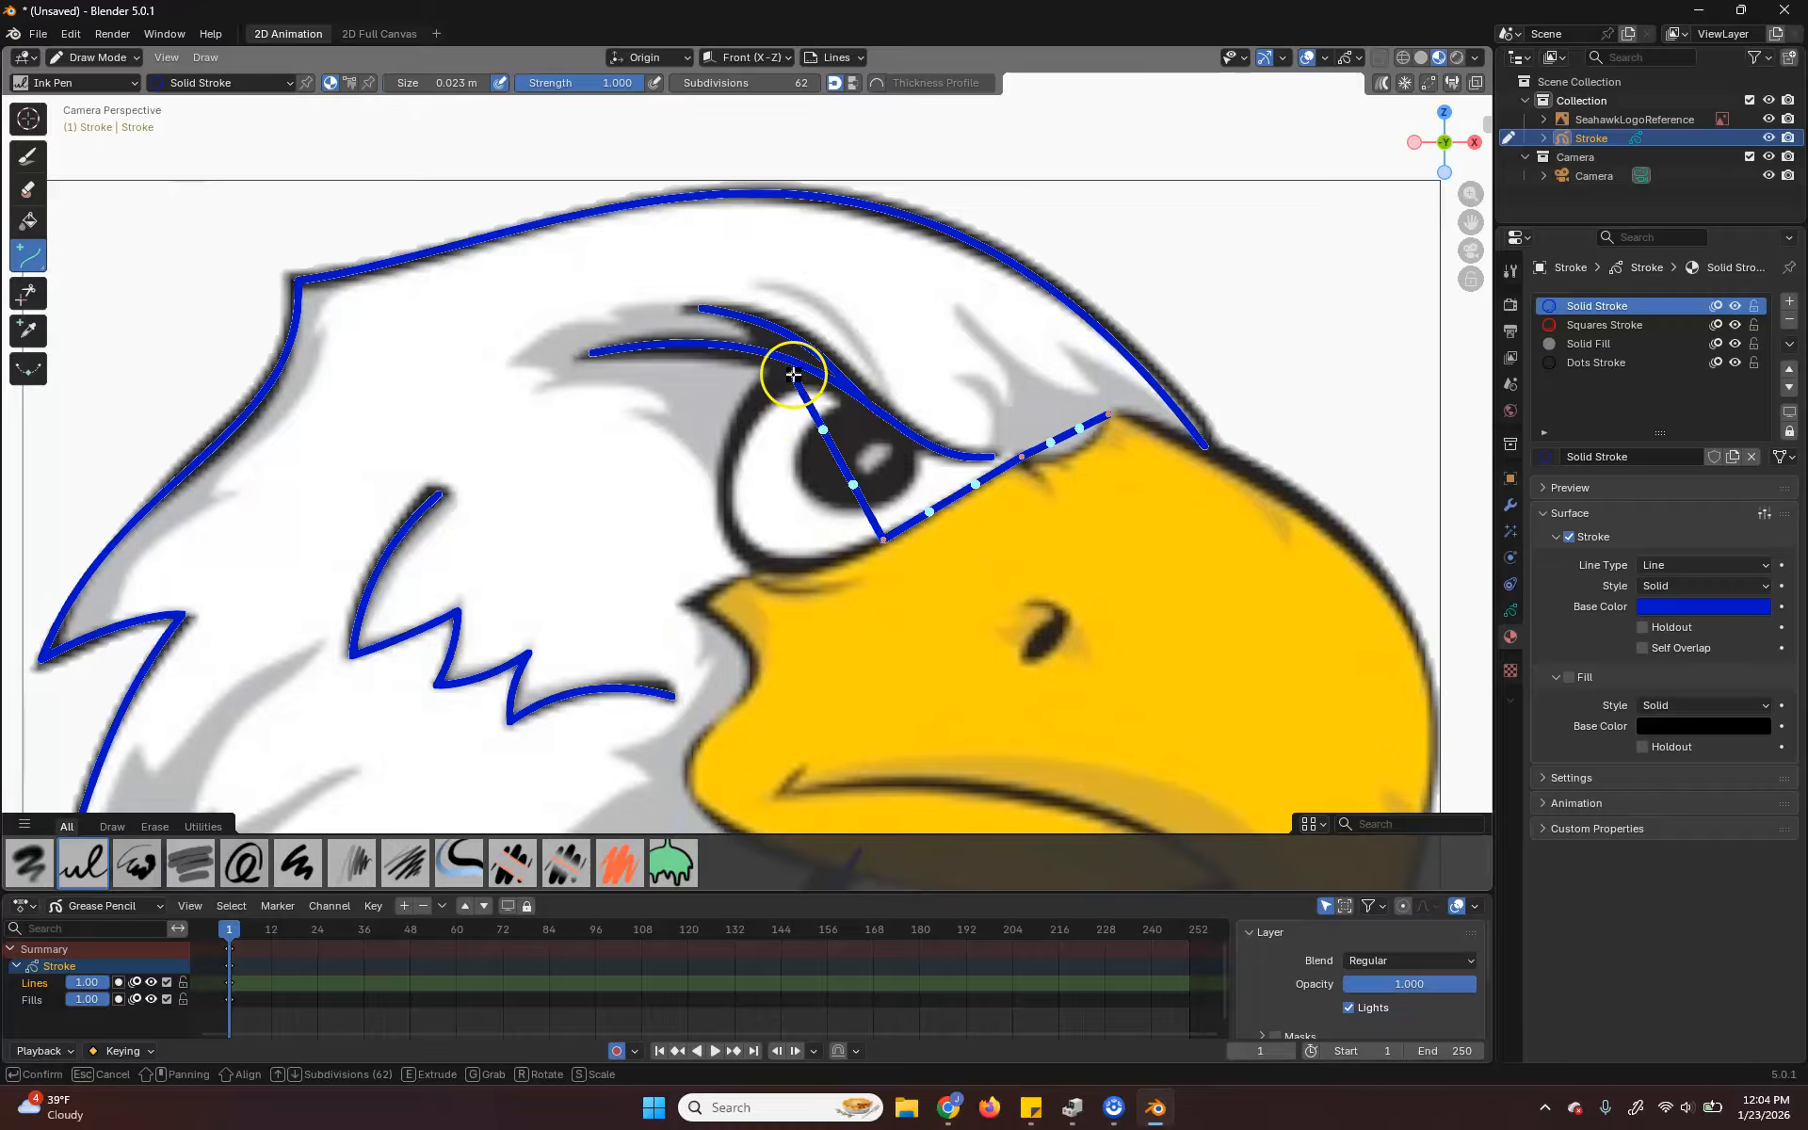
# - Bend the segments around the back of the eye and at the beak's upper corner to match the reference, and finish the stroke
pyautogui.moveTo(833, 414); pyautogui.dragTo(659, 439)
pyautogui.moveTo(860, 479); pyautogui.dragTo(727, 613)
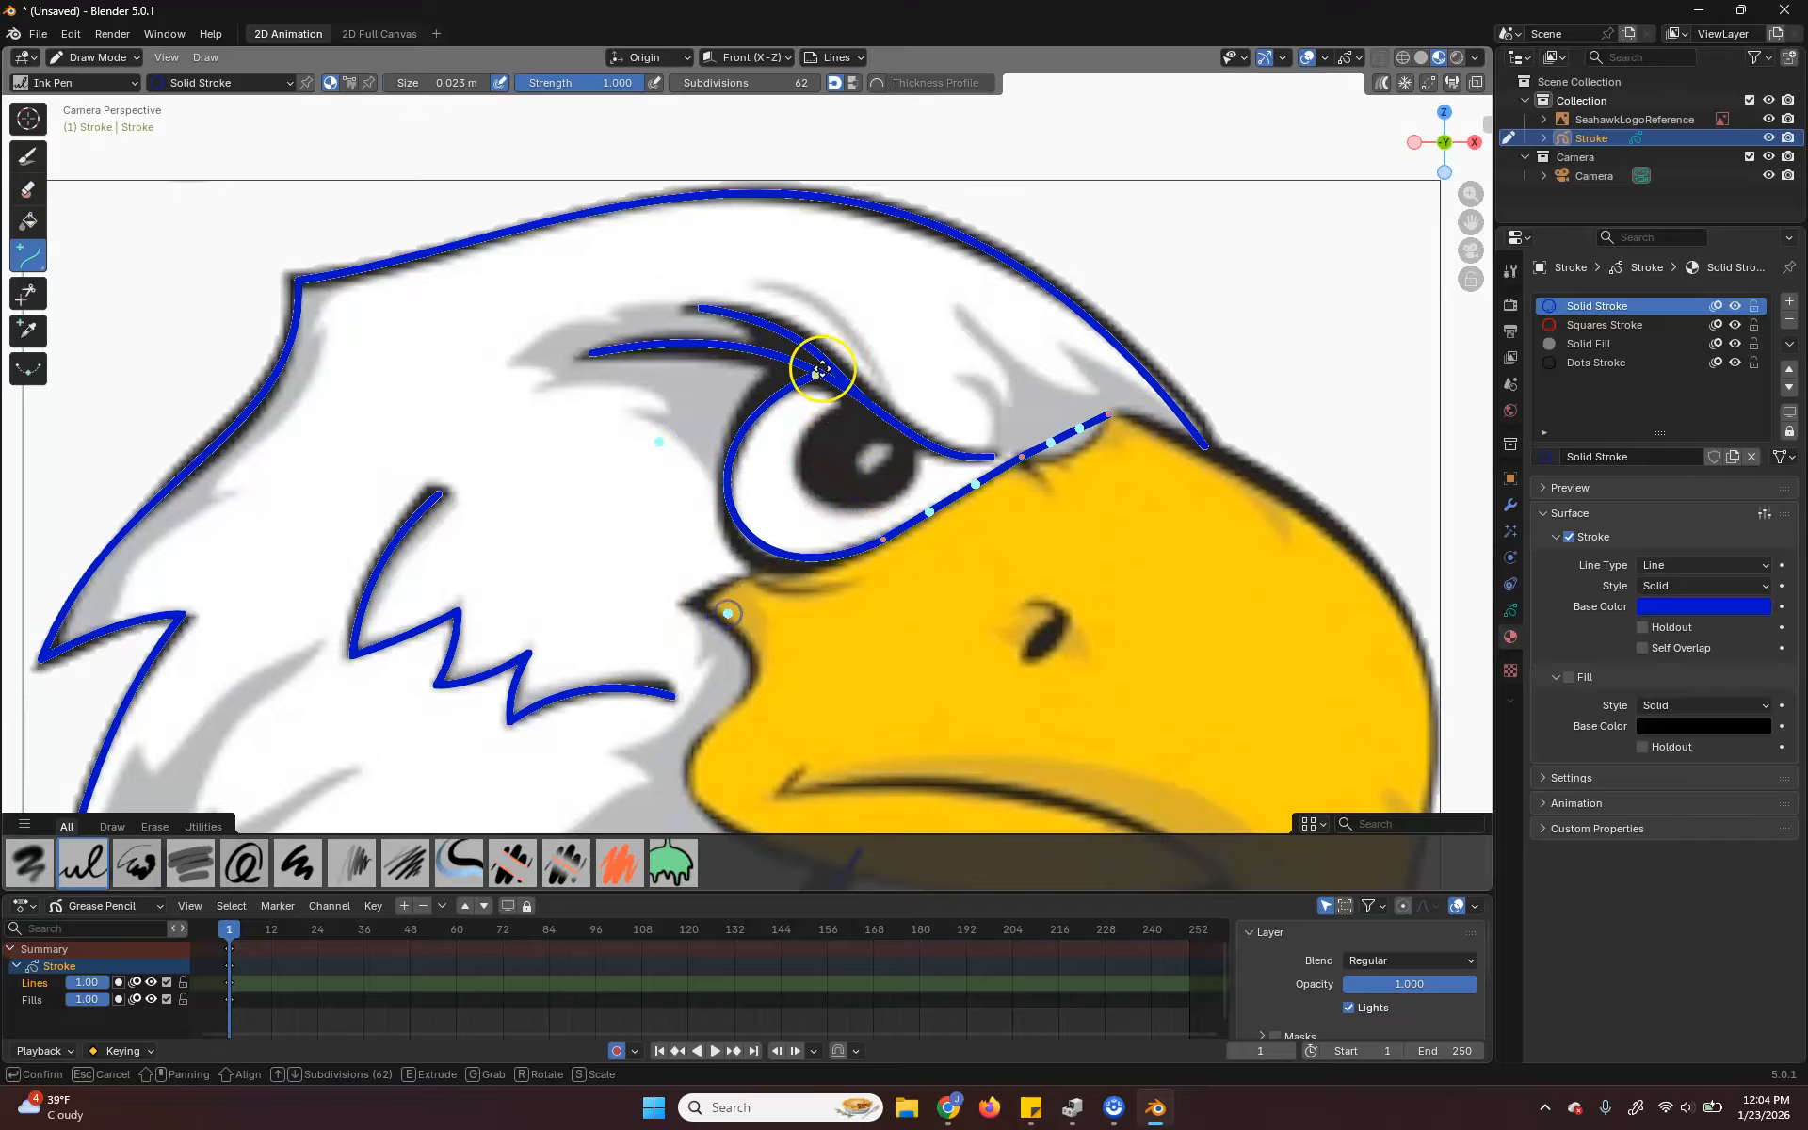
pyautogui.moveTo(659, 442); pyautogui.dragTo(662, 456)
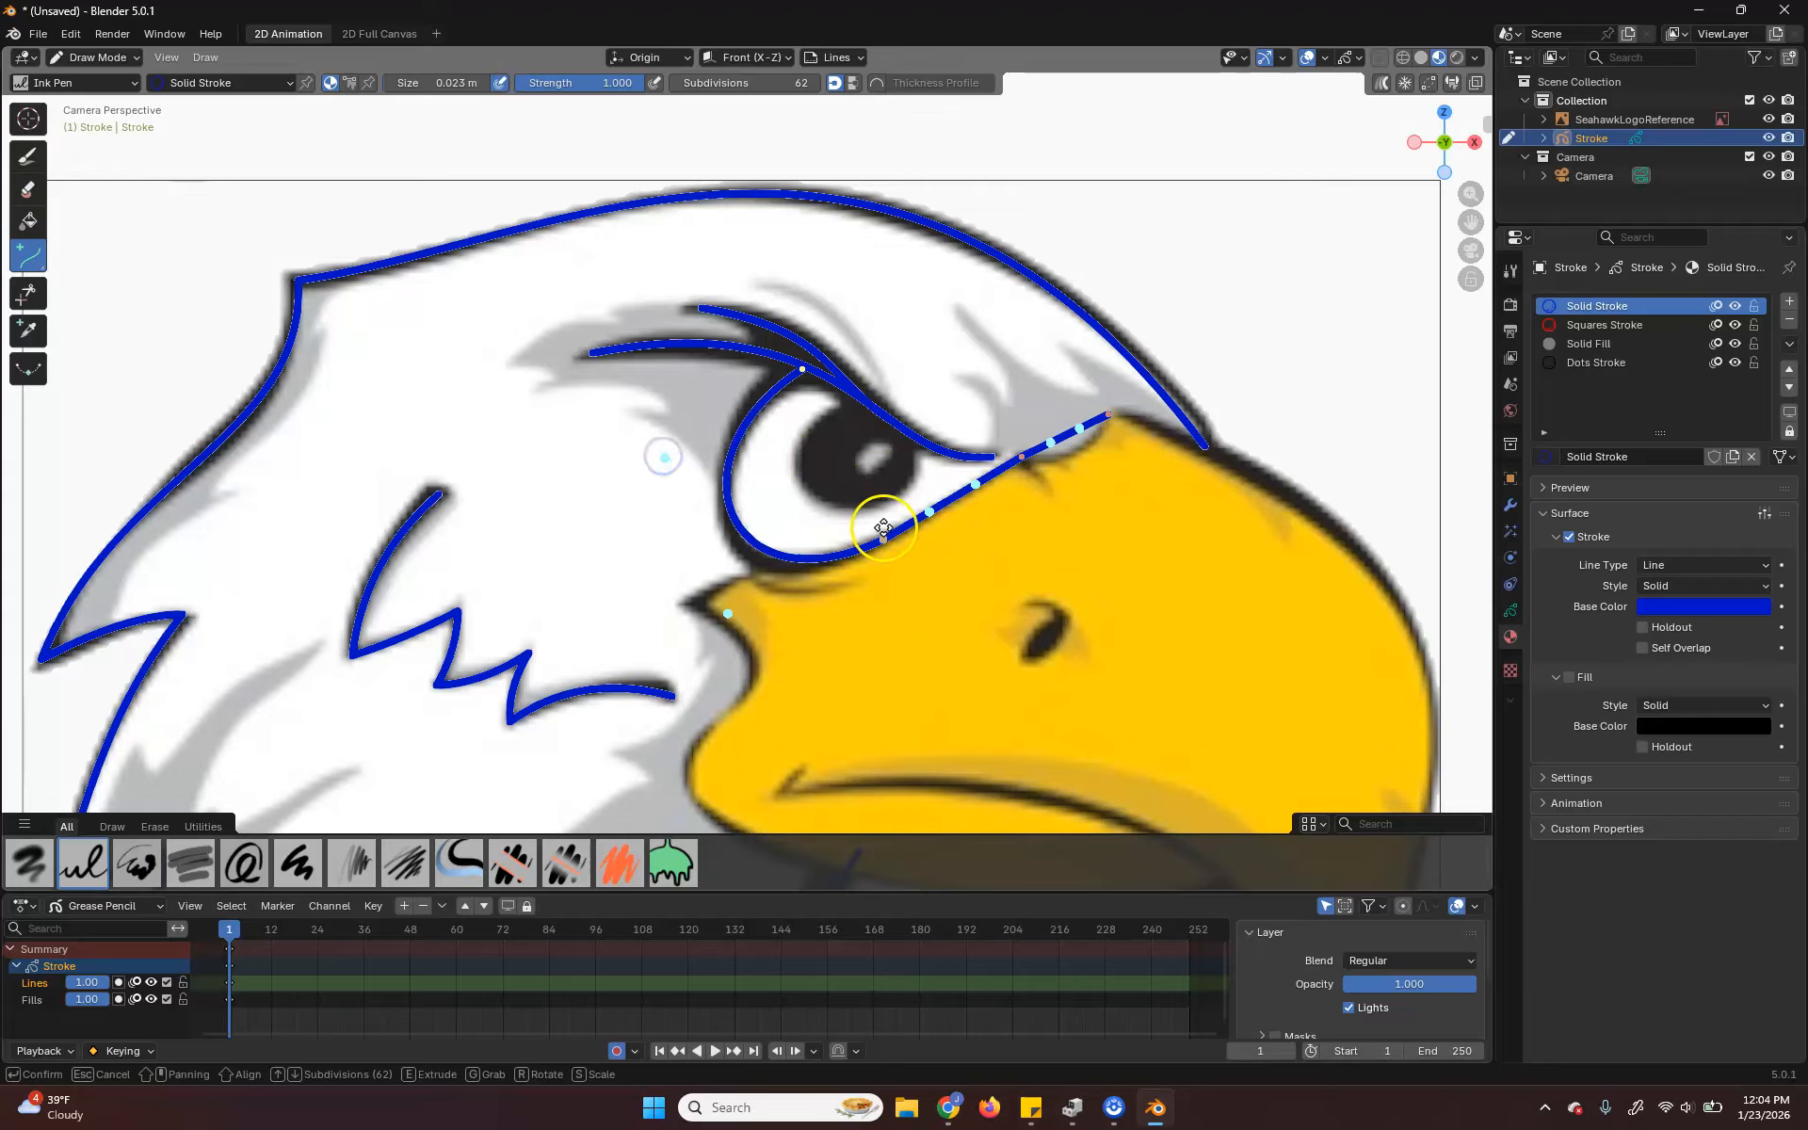
pyautogui.moveTo(1104, 467)
pyautogui.mouseDown()
pyautogui.moveTo(1041, 456)
pyautogui.moveTo(1104, 455)
pyautogui.mouseUp()
pyautogui.click(940, 507)
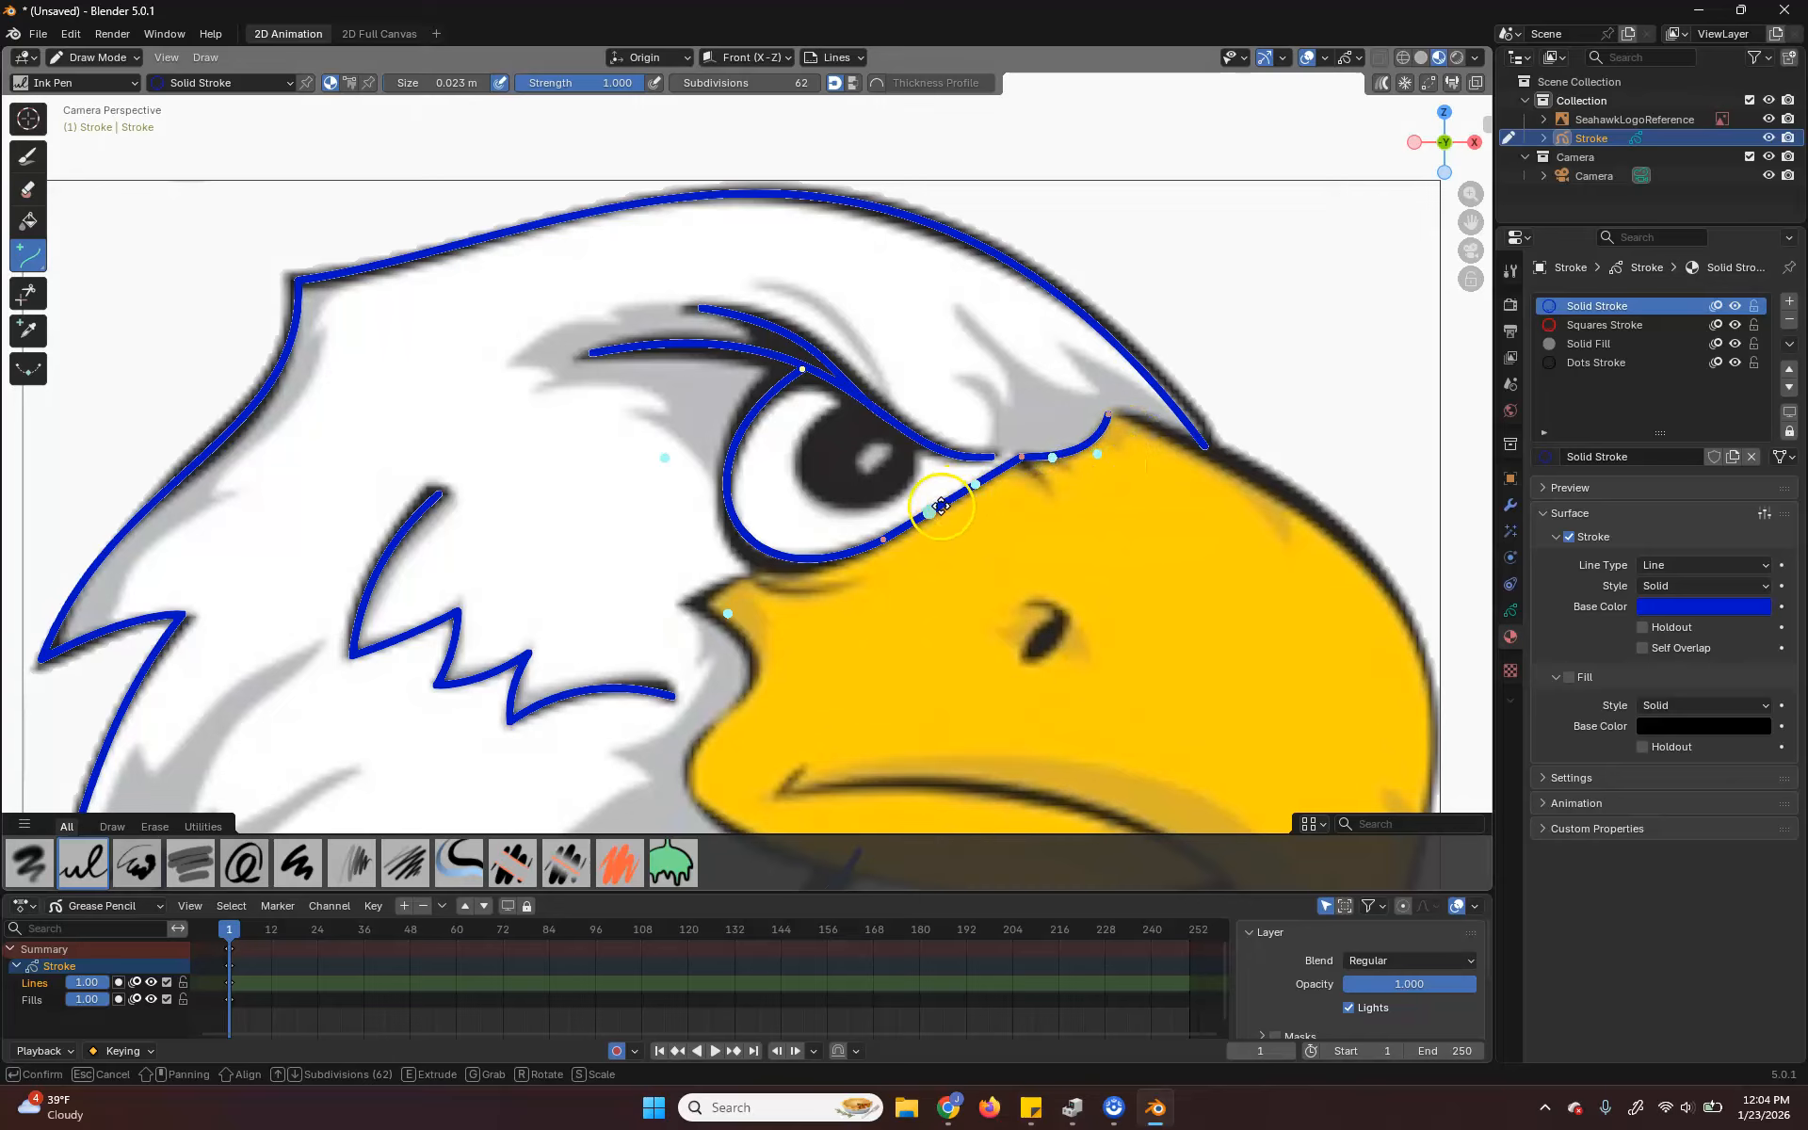
pyautogui.moveTo(883, 540); pyautogui.dragTo(875, 542)
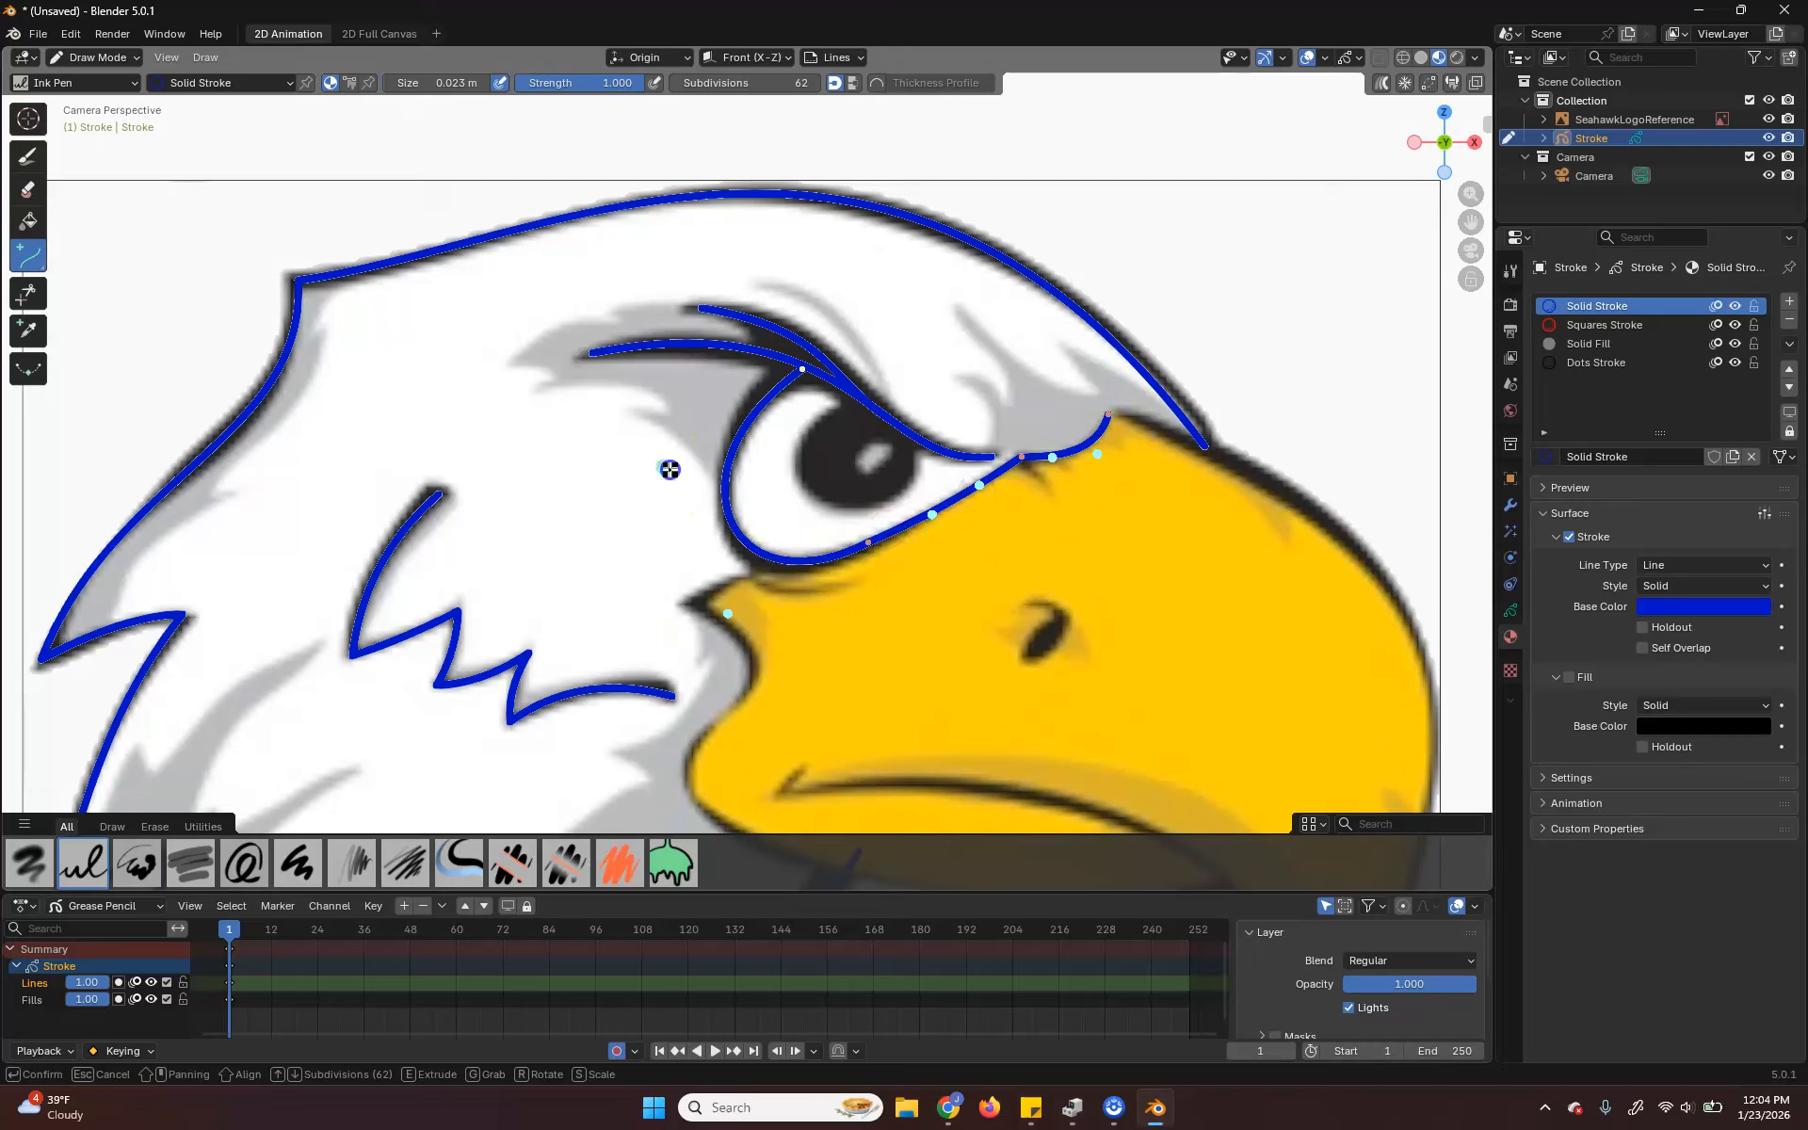
pyautogui.moveTo(727, 616); pyautogui.dragTo(726, 623)
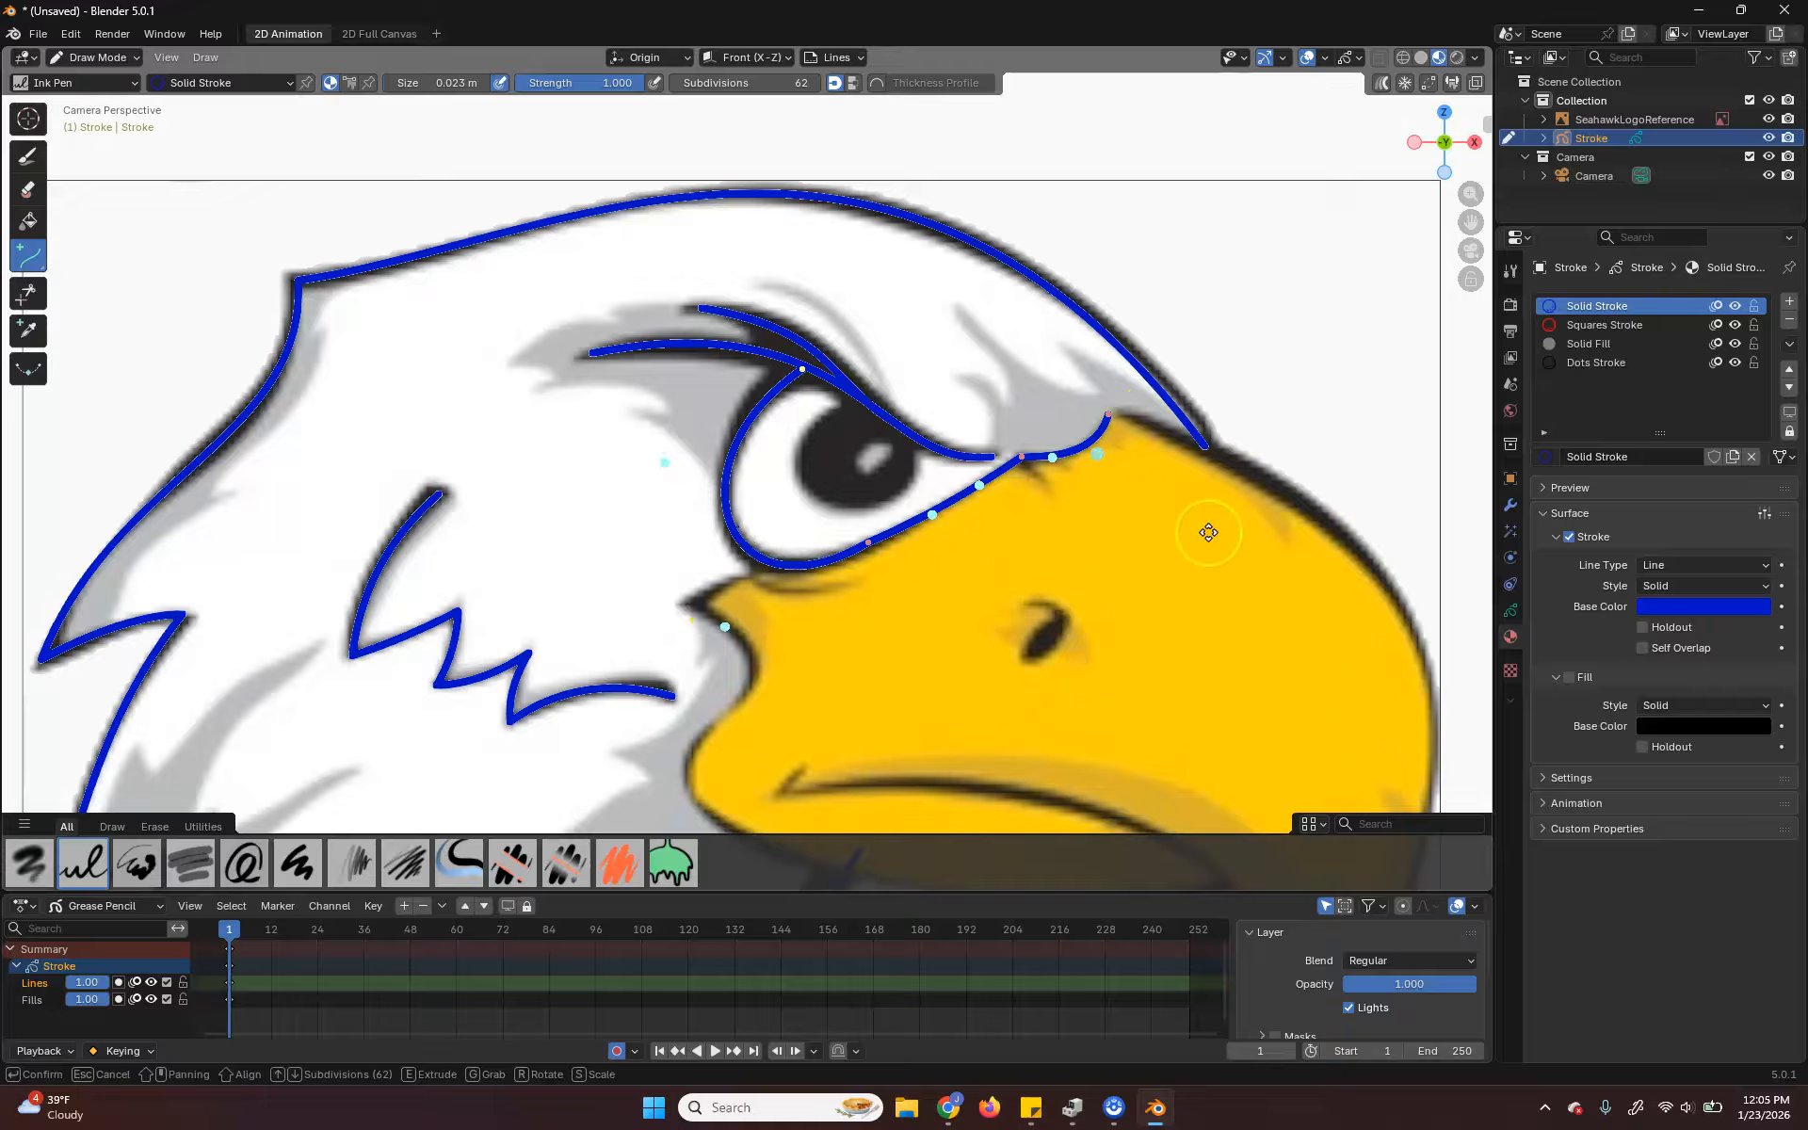
pyautogui.keyDown('shift'); pyautogui.moveTo(1191, 593); pyautogui.dragTo(1009, 390, button='middle'); pyautogui.keyUp('shift')
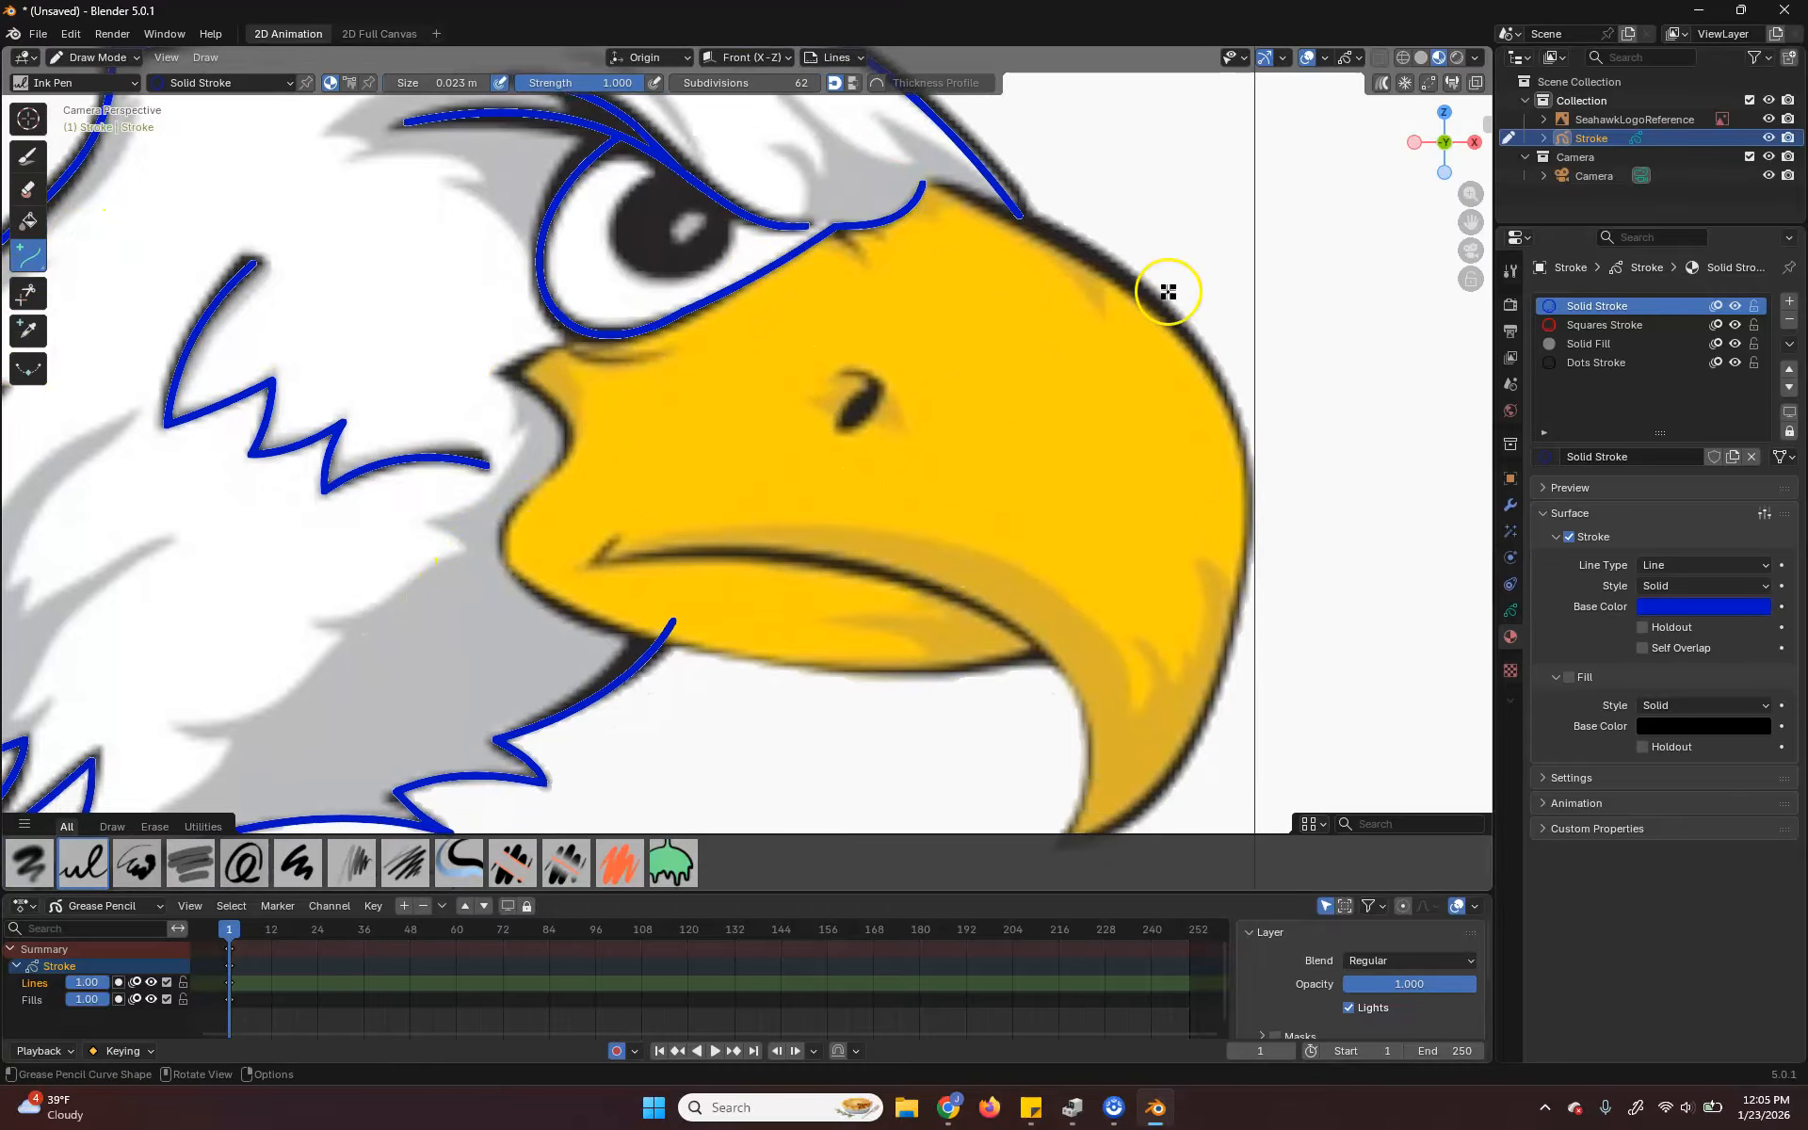
# - Draw a curve from the beak's upper corner to its hooked tip, bent to follow the beak's outer edge
pyautogui.moveTo(936, 178)
pyautogui.mouseDown()
pyautogui.moveTo(1243, 562)
pyautogui.moveTo(1090, 896)
pyautogui.moveTo(1102, 870)
pyautogui.moveTo(1062, 845)
pyautogui.mouseUp()
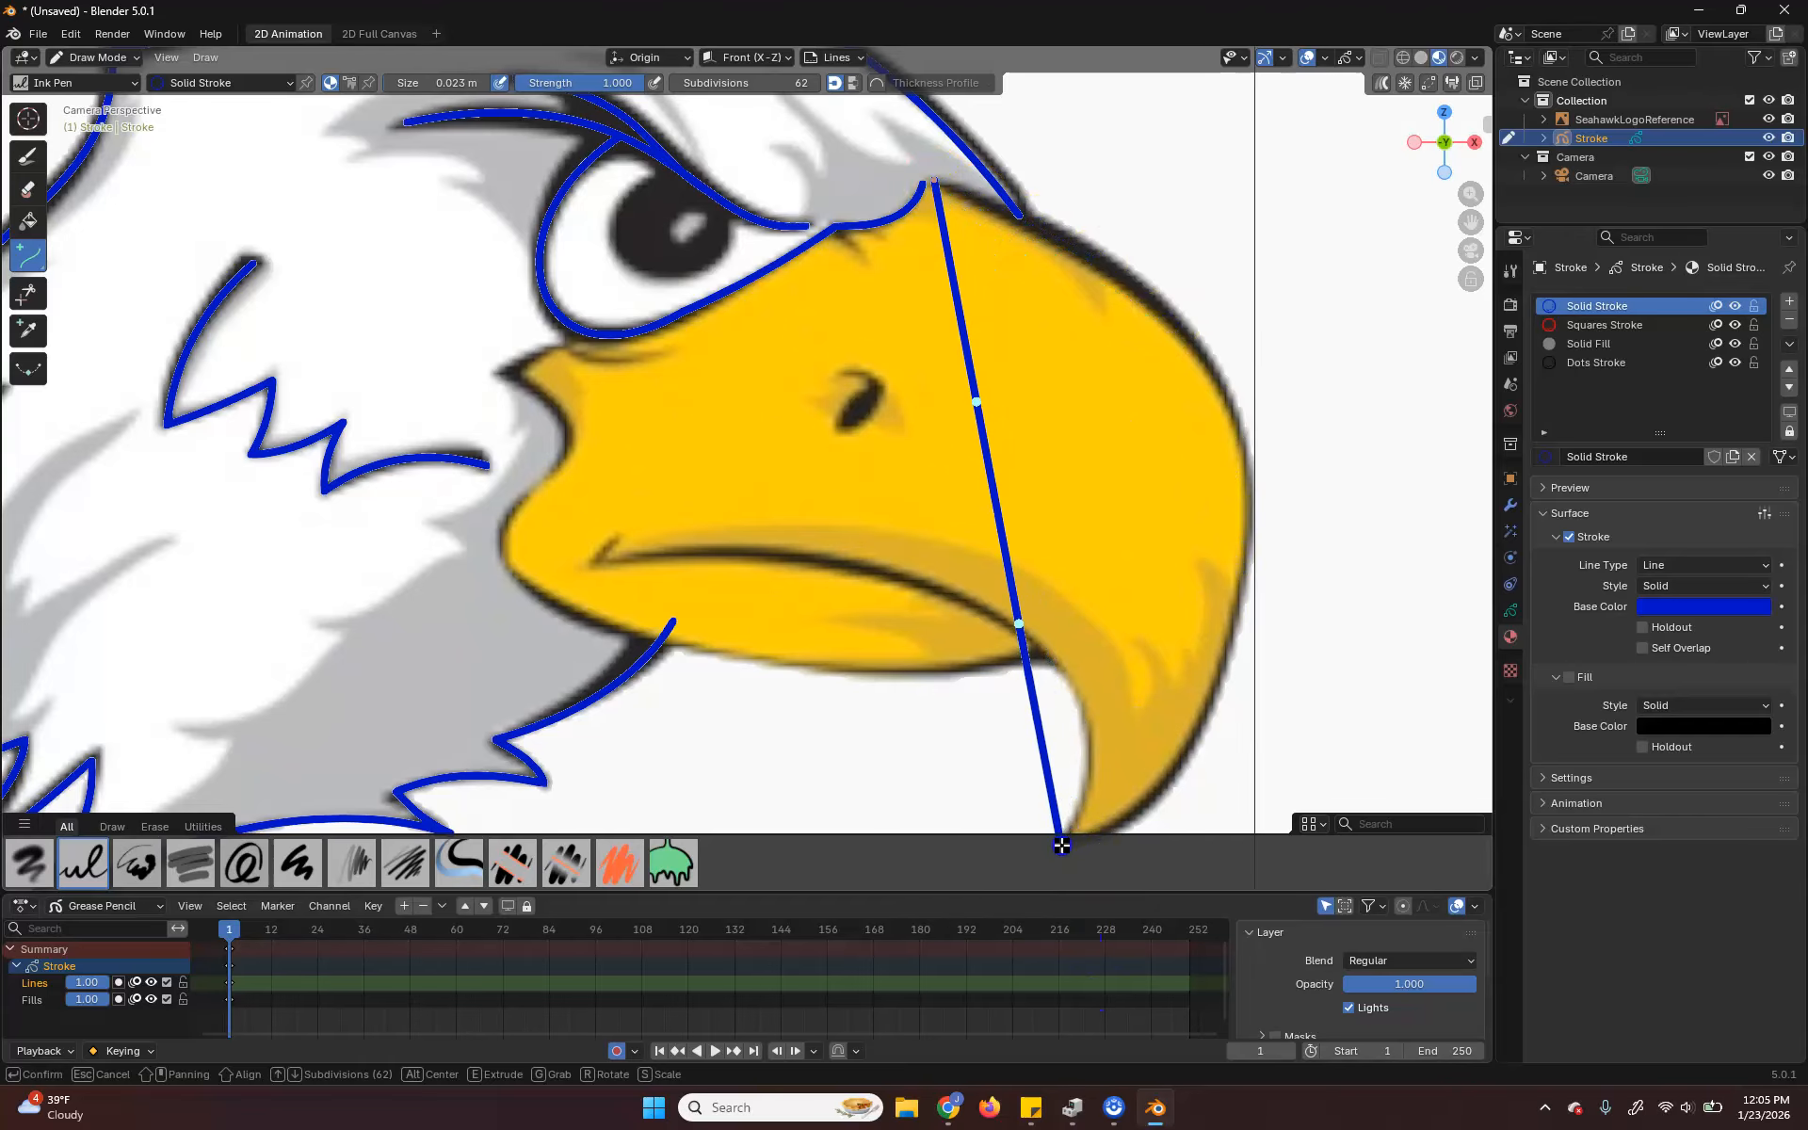
pyautogui.scroll(-1, 953, 454)
pyautogui.moveTo(934, 414)
pyautogui.mouseDown()
pyautogui.moveTo(1166, 342)
pyautogui.moveTo(1245, 353)
pyautogui.mouseUp()
pyautogui.moveTo(969, 592)
pyautogui.mouseDown()
pyautogui.moveTo(1178, 647)
pyautogui.moveTo(1155, 719)
pyautogui.moveTo(1184, 736)
pyautogui.mouseUp()
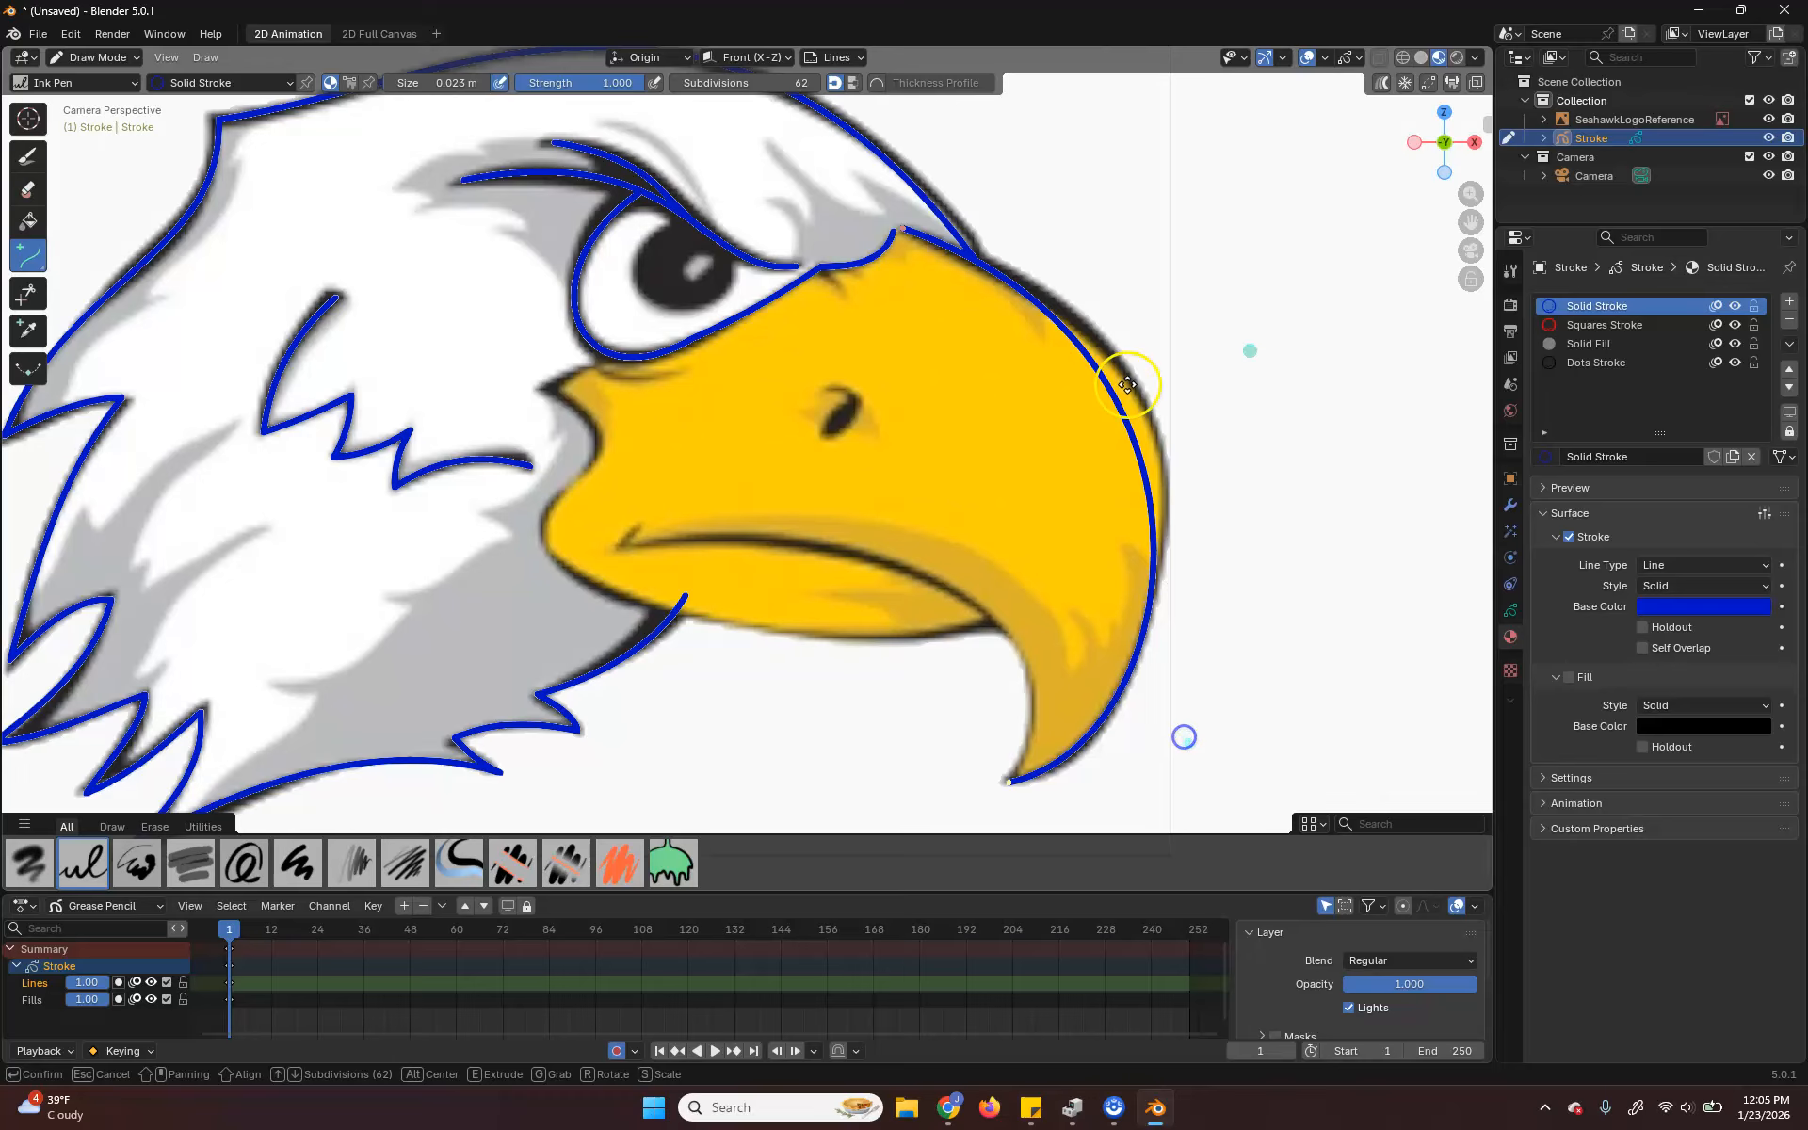
pyautogui.moveTo(1252, 351); pyautogui.dragTo(1306, 359)
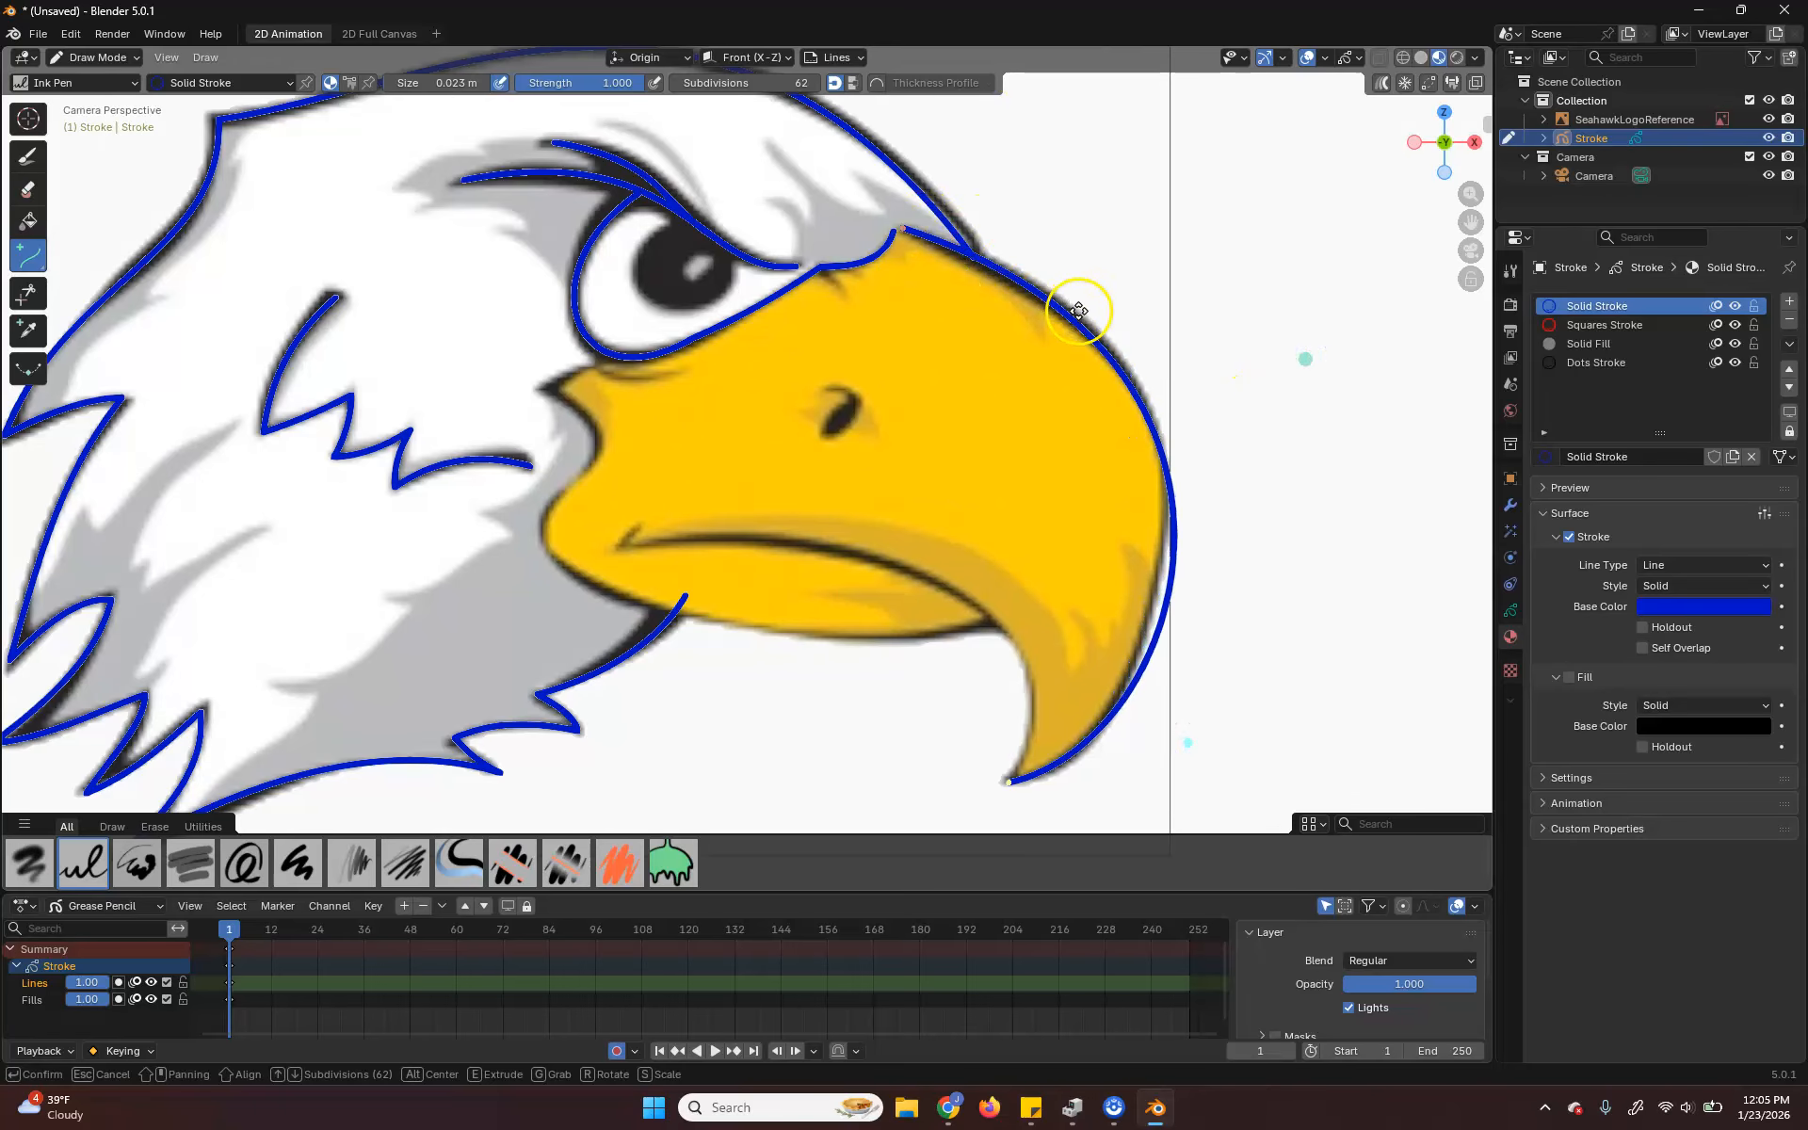
pyautogui.moveTo(1184, 740); pyautogui.dragTo(1161, 738)
pyautogui.moveTo(1302, 363); pyautogui.dragTo(1334, 366)
pyautogui.moveTo(1171, 737); pyautogui.dragTo(1131, 768)
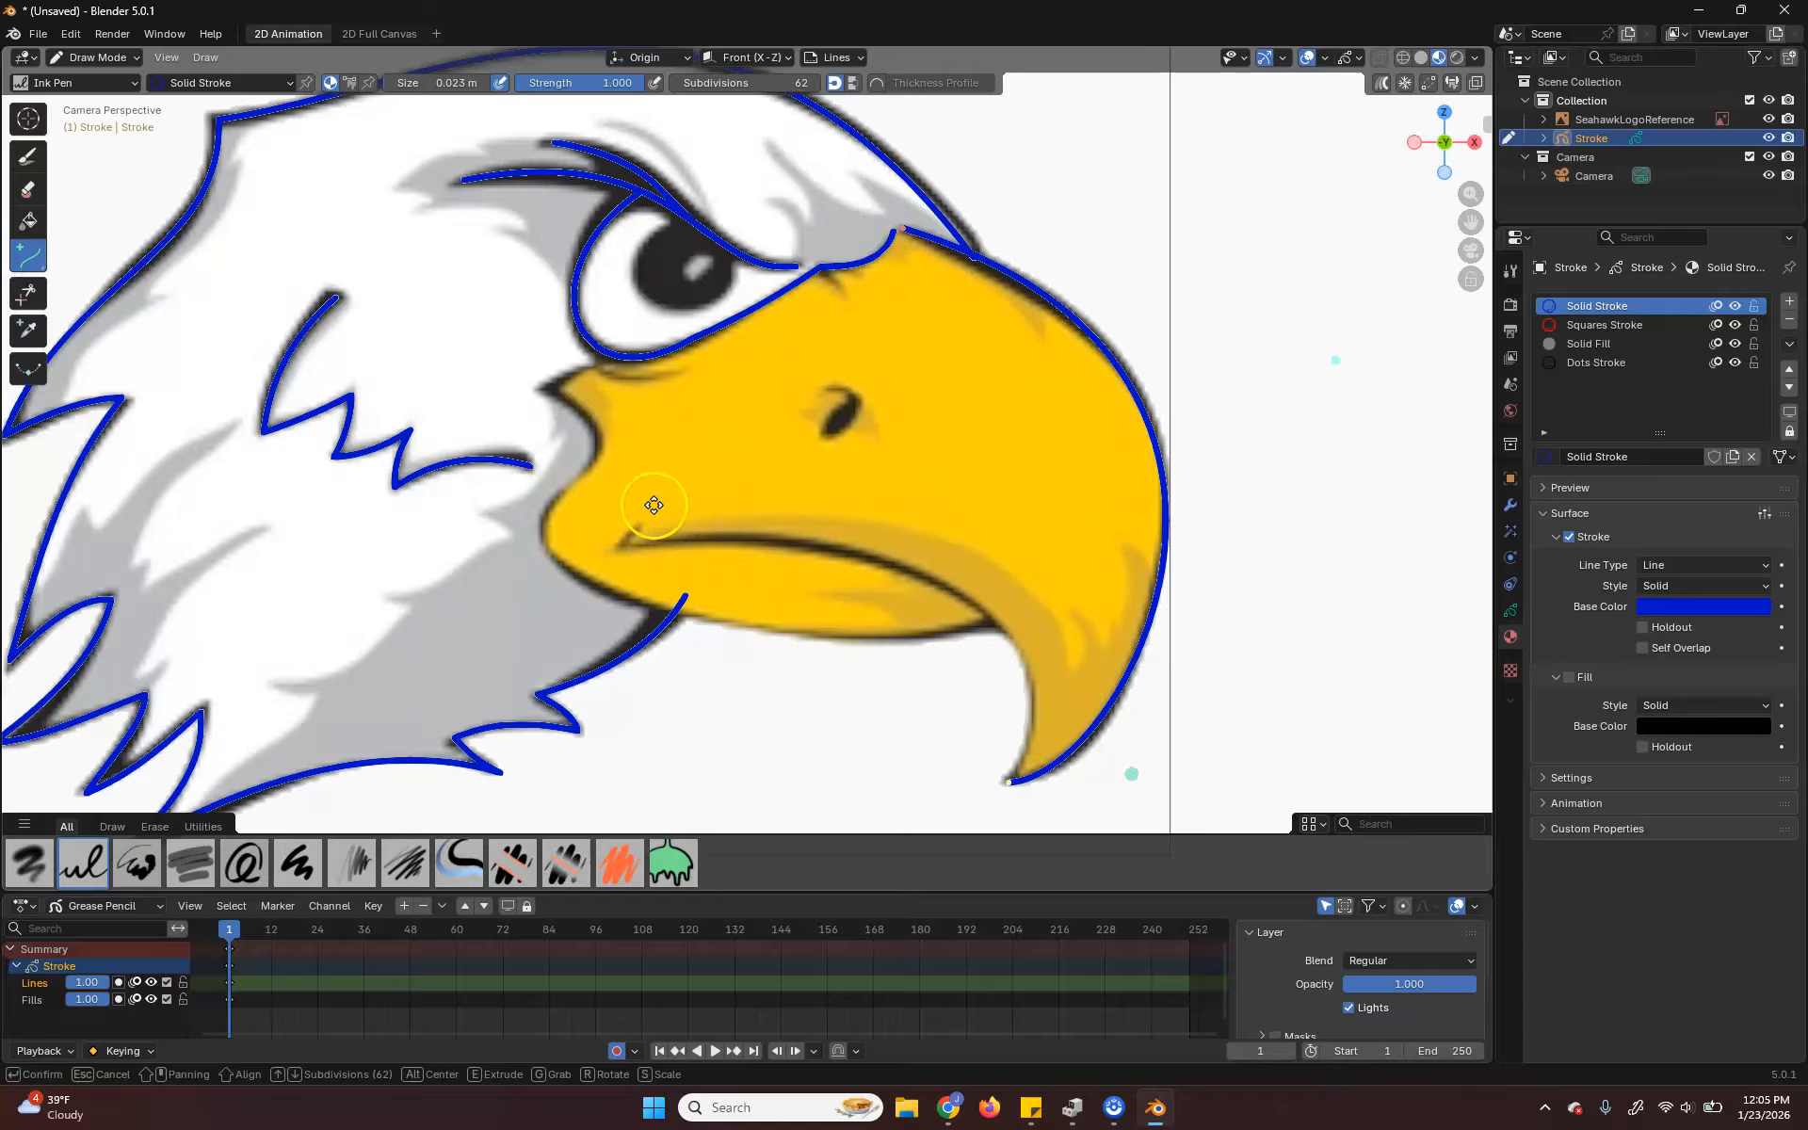
# - Extend the curve from the beak tip to the mouth's back corner, bend it along the mouth line, and finish the stroke
pyautogui.press('e')
pyautogui.click(626, 546)
pyautogui.moveTo(753, 625); pyautogui.dragTo(968, 493)
pyautogui.moveTo(882, 703); pyautogui.dragTo(1088, 666)
pyautogui.moveTo(964, 499); pyautogui.dragTo(962, 512)
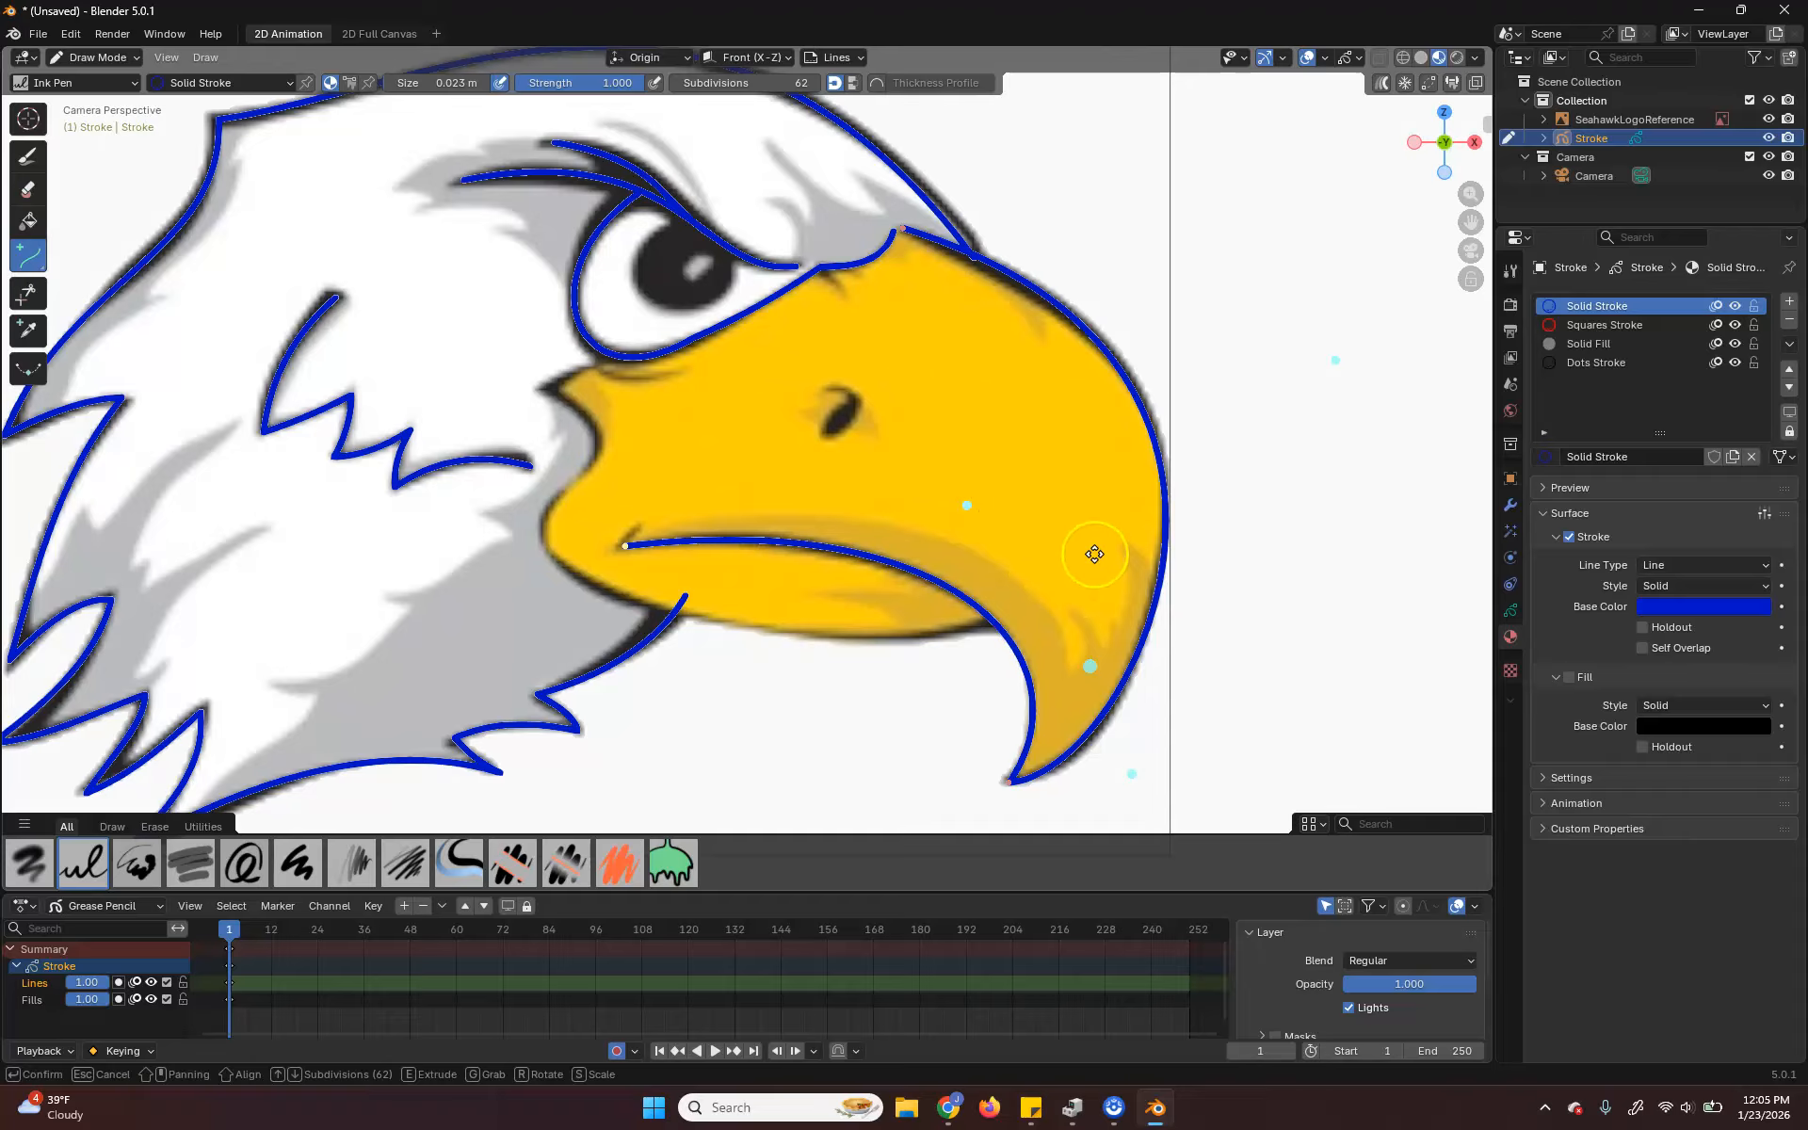
pyautogui.press('Return')
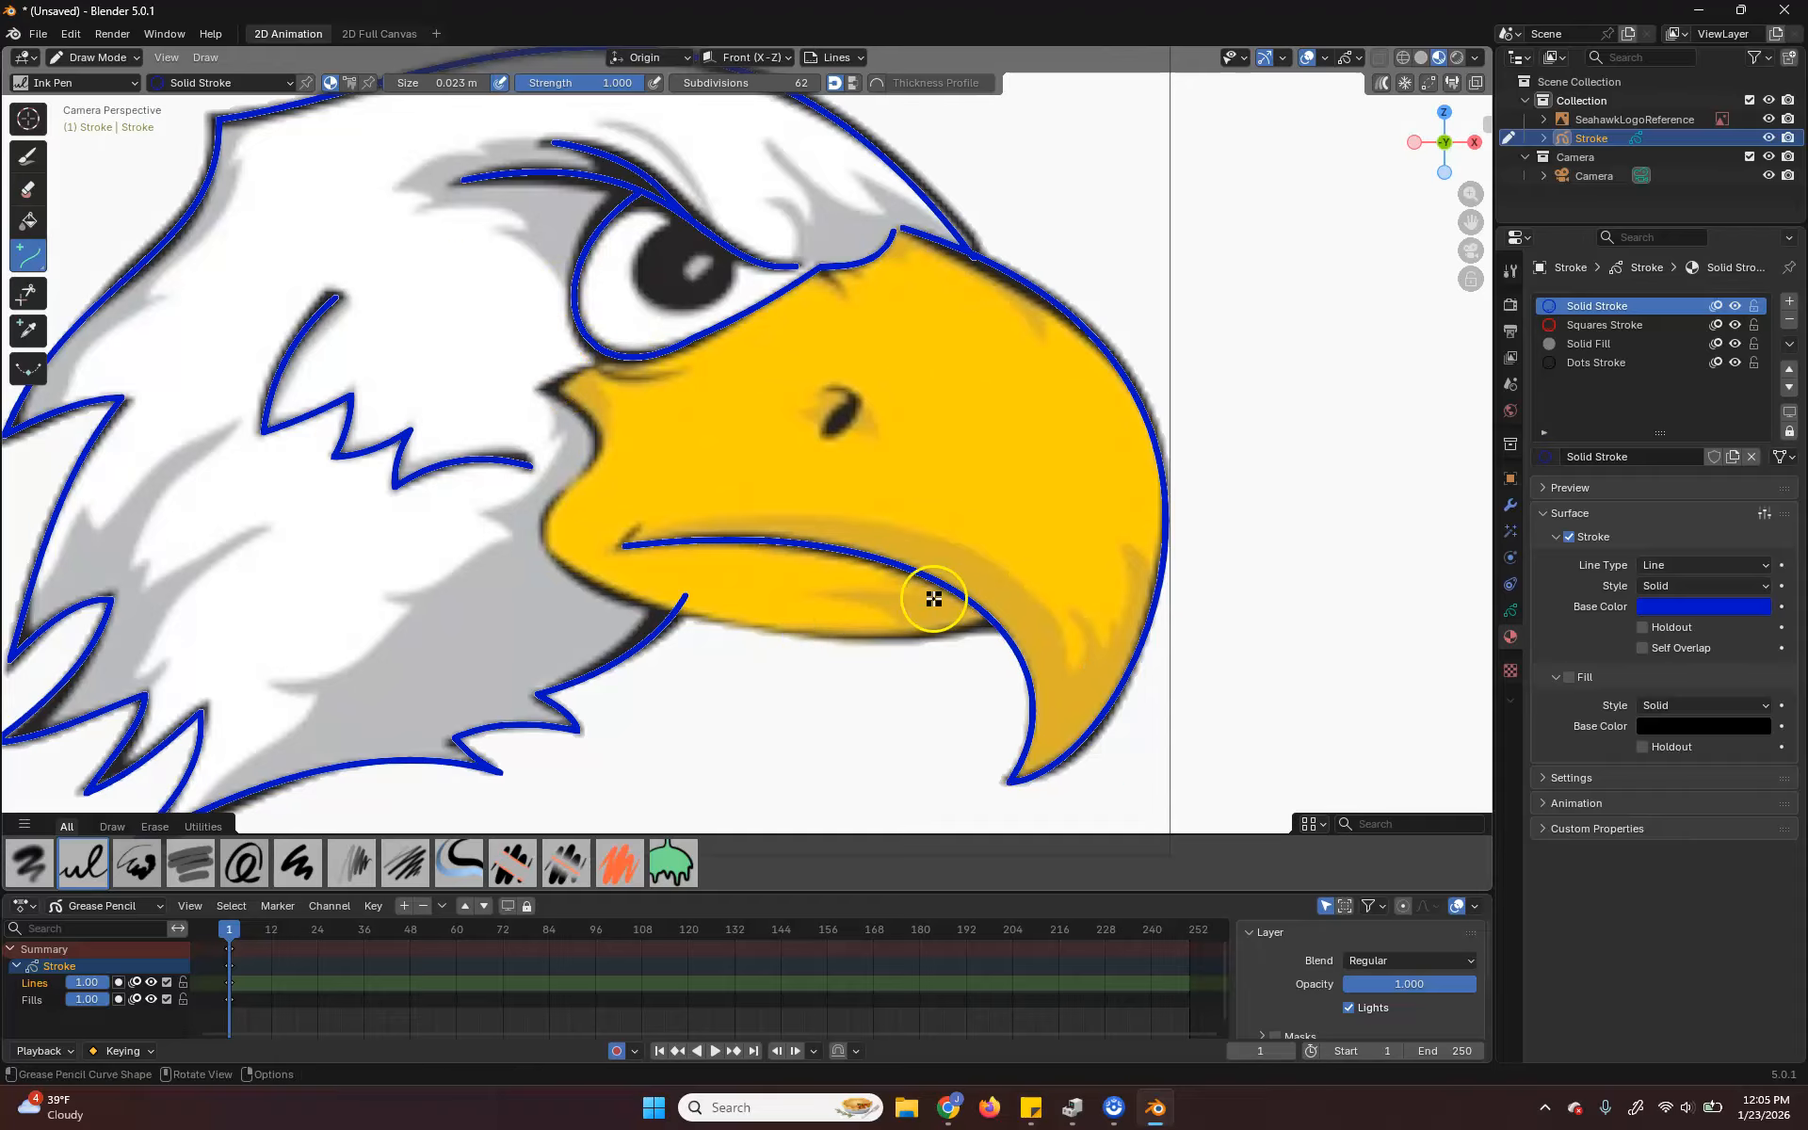
# - Draw the lower beak curve from the mouth line near the hook to the beak's rear point below the eye, bent into an S-shape
pyautogui.moveTo(996, 626)
pyautogui.mouseDown()
pyautogui.moveTo(807, 634)
pyautogui.moveTo(517, 577)
pyautogui.moveTo(690, 664)
pyautogui.moveTo(461, 468)
pyautogui.moveTo(484, 404)
pyautogui.moveTo(544, 387)
pyautogui.mouseUp()
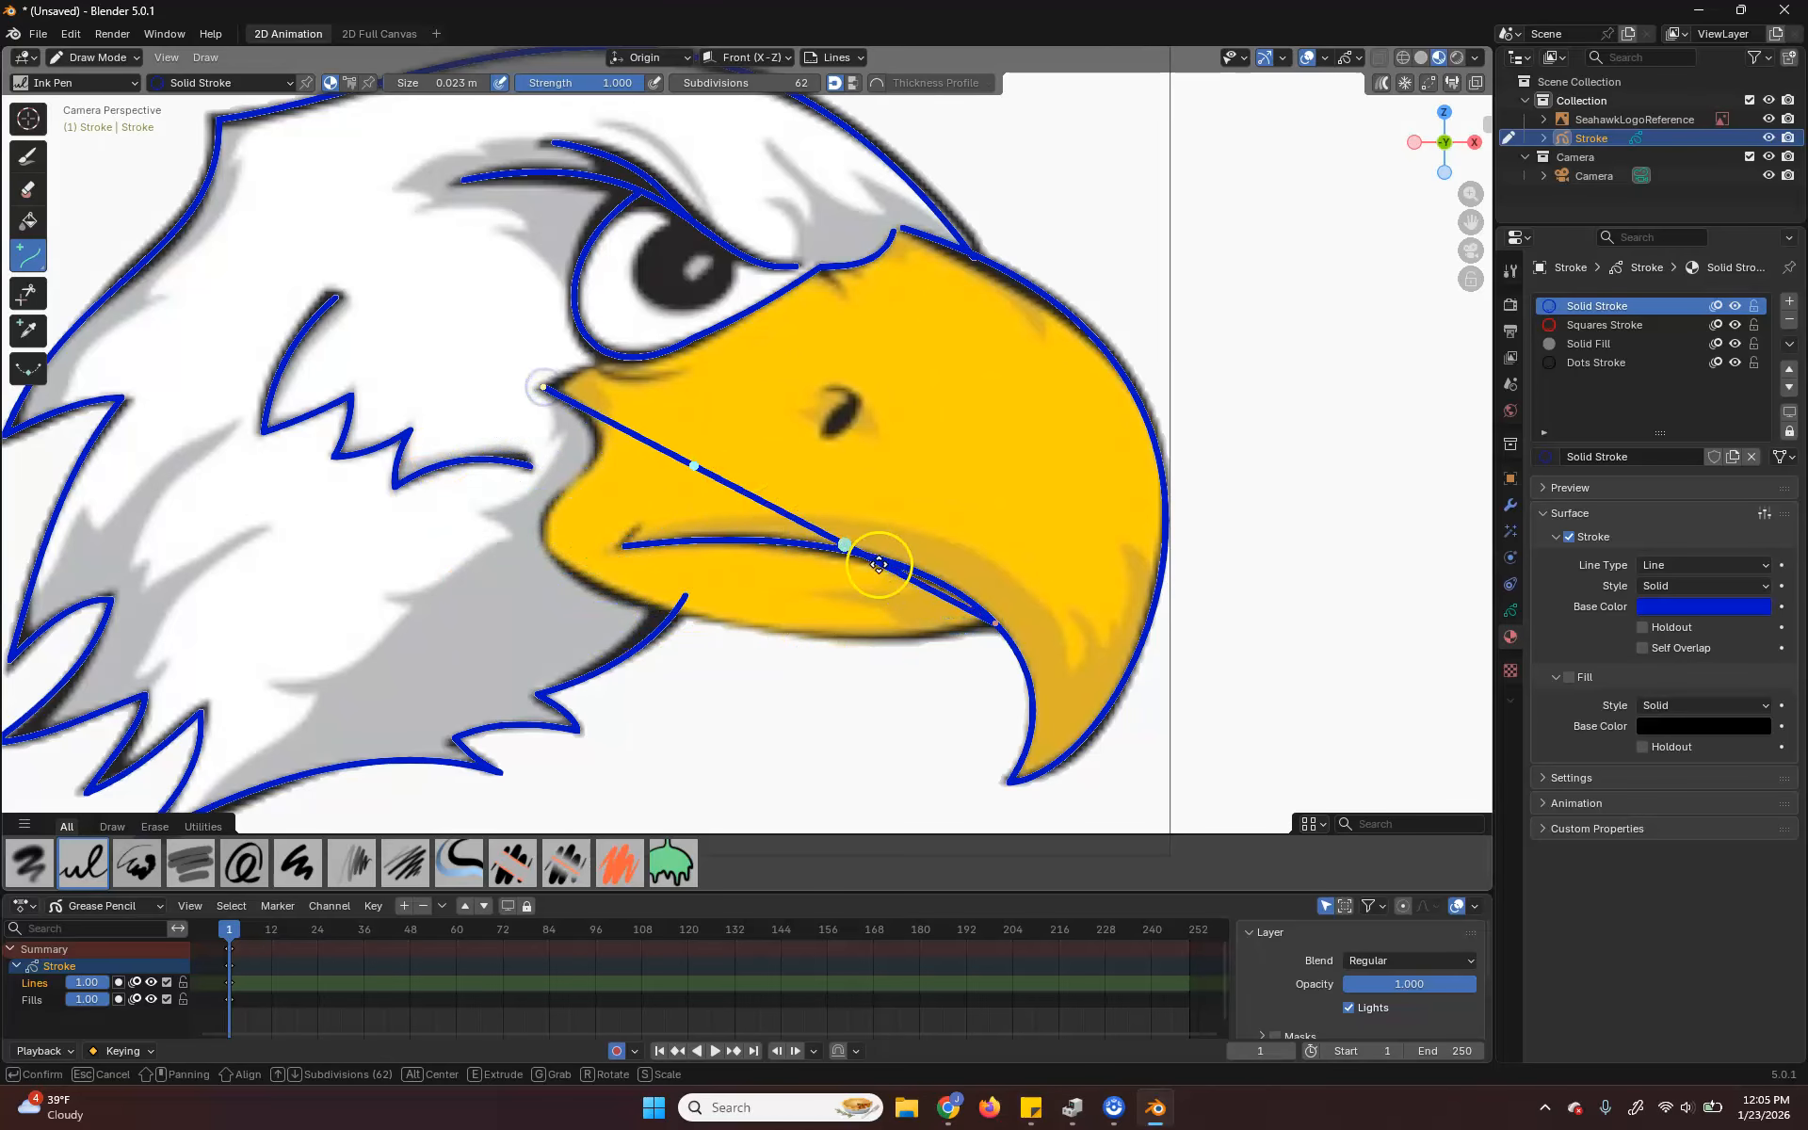
pyautogui.moveTo(845, 544)
pyautogui.mouseDown()
pyautogui.moveTo(759, 614)
pyautogui.moveTo(311, 634)
pyautogui.moveTo(321, 650)
pyautogui.mouseUp()
pyautogui.moveTo(695, 463); pyautogui.dragTo(774, 459)
pyautogui.moveTo(318, 661); pyautogui.dragTo(180, 631)
pyautogui.moveTo(778, 460); pyautogui.dragTo(764, 450)
pyautogui.moveTo(185, 633)
pyautogui.mouseDown()
pyautogui.moveTo(218, 650)
pyautogui.moveTo(196, 631)
pyautogui.mouseUp()
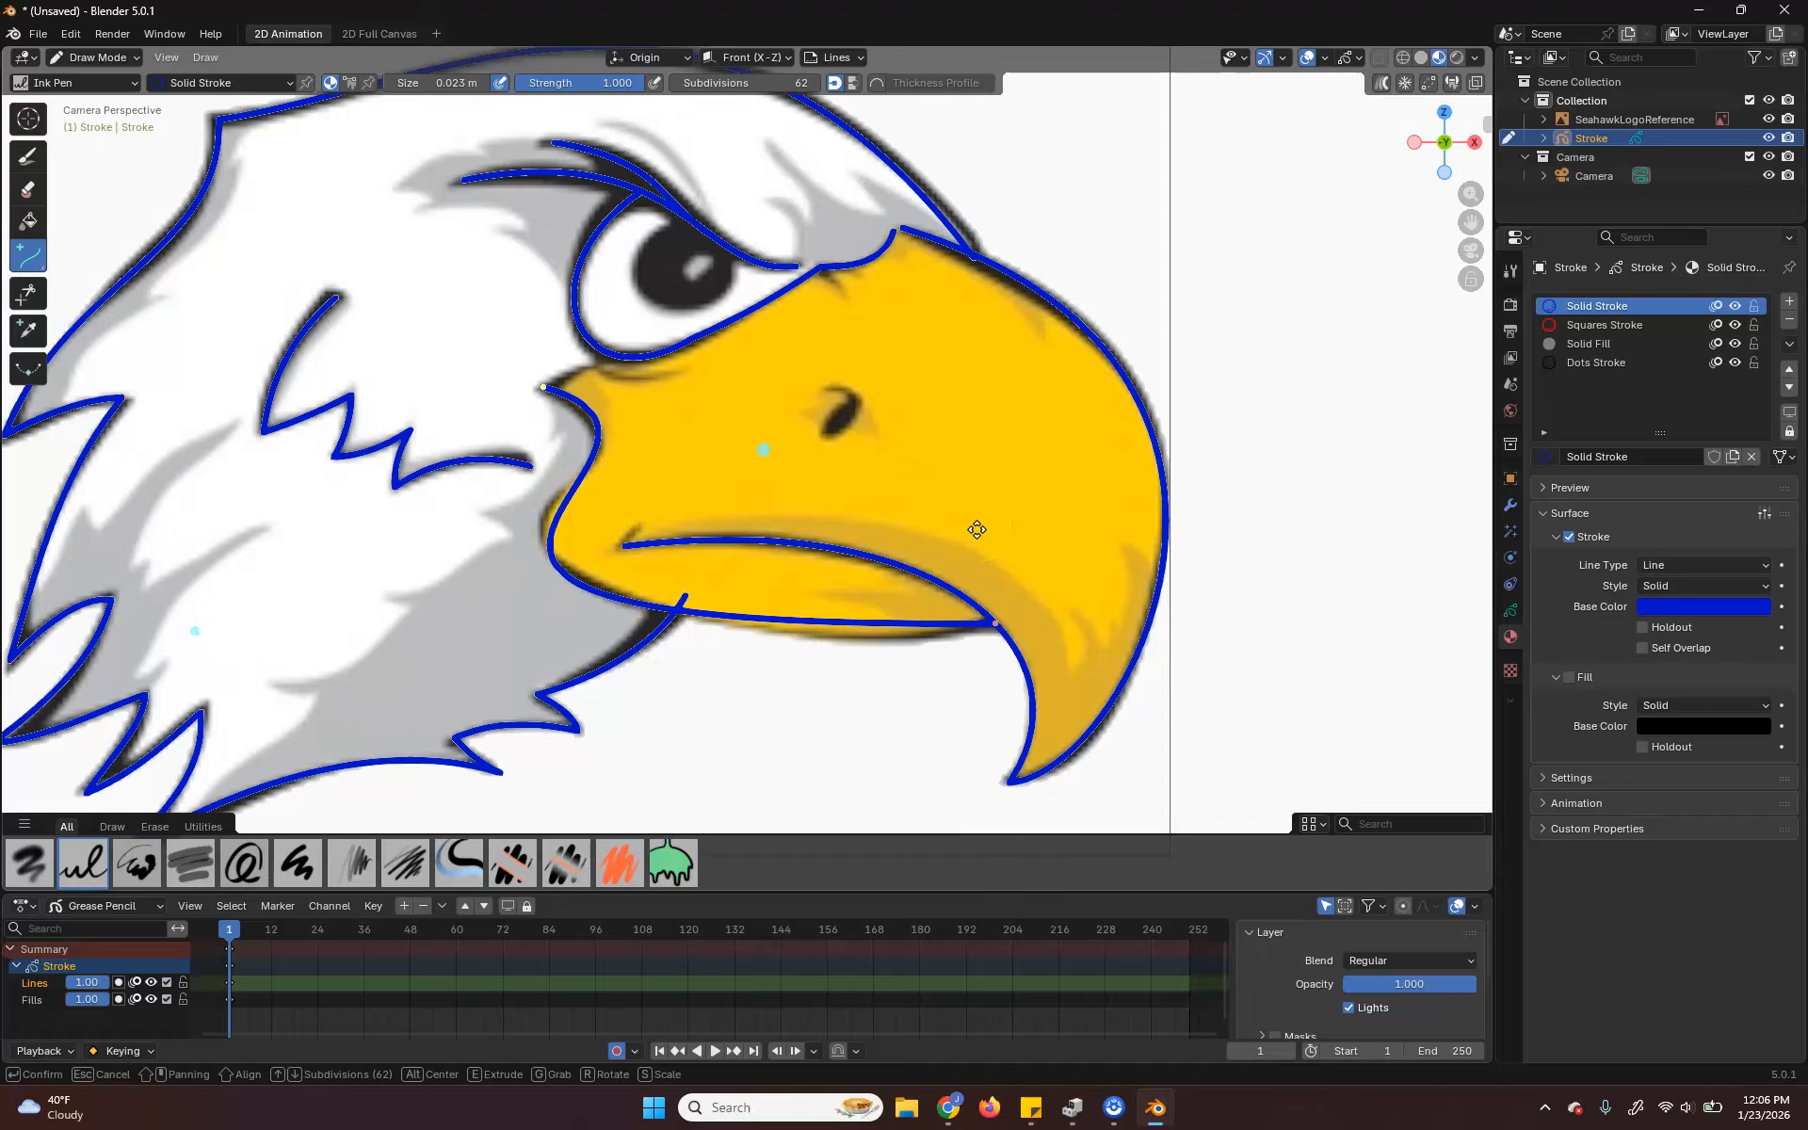
pyautogui.press('Return')
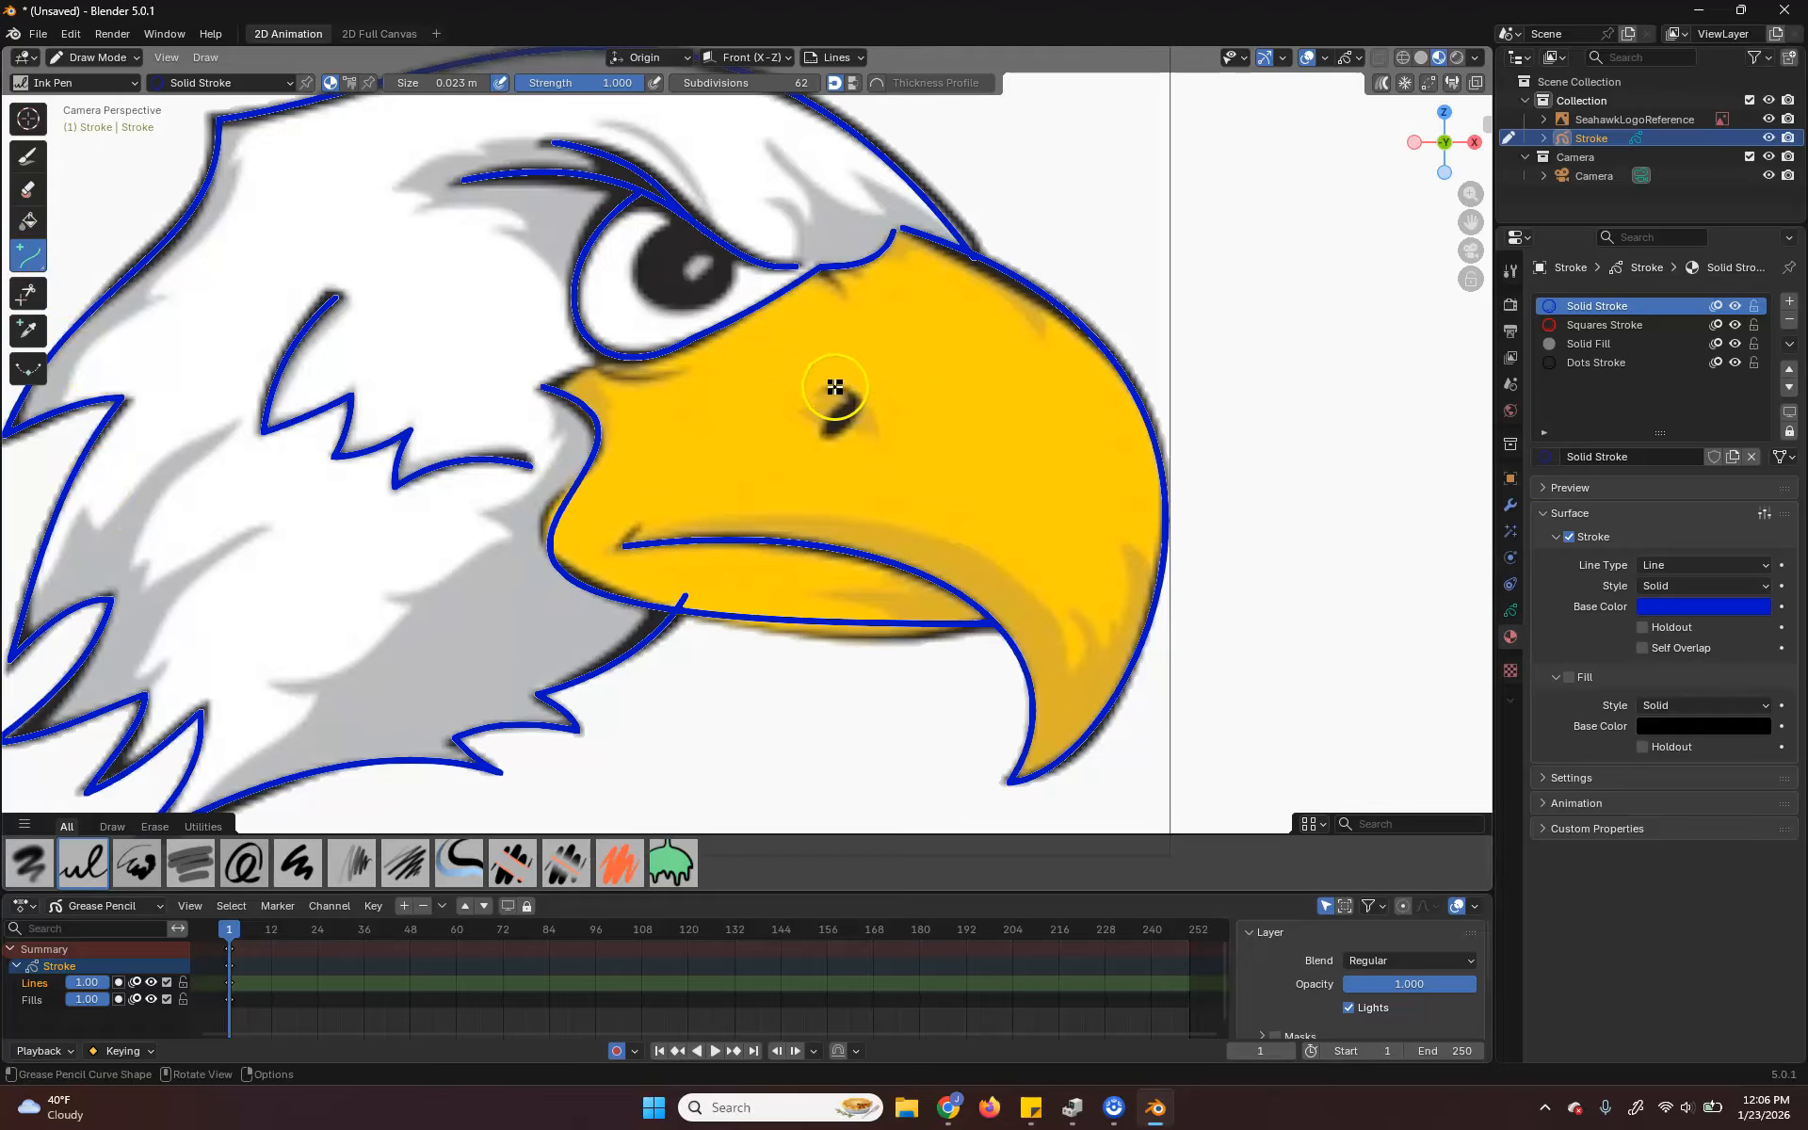
# - Start the nostril outline with two connected curve segments, bending the second one around the nostril's lower side
pyautogui.moveTo(825, 384)
pyautogui.mouseDown()
pyautogui.moveTo(851, 436)
pyautogui.moveTo(893, 429)
pyautogui.mouseUp()
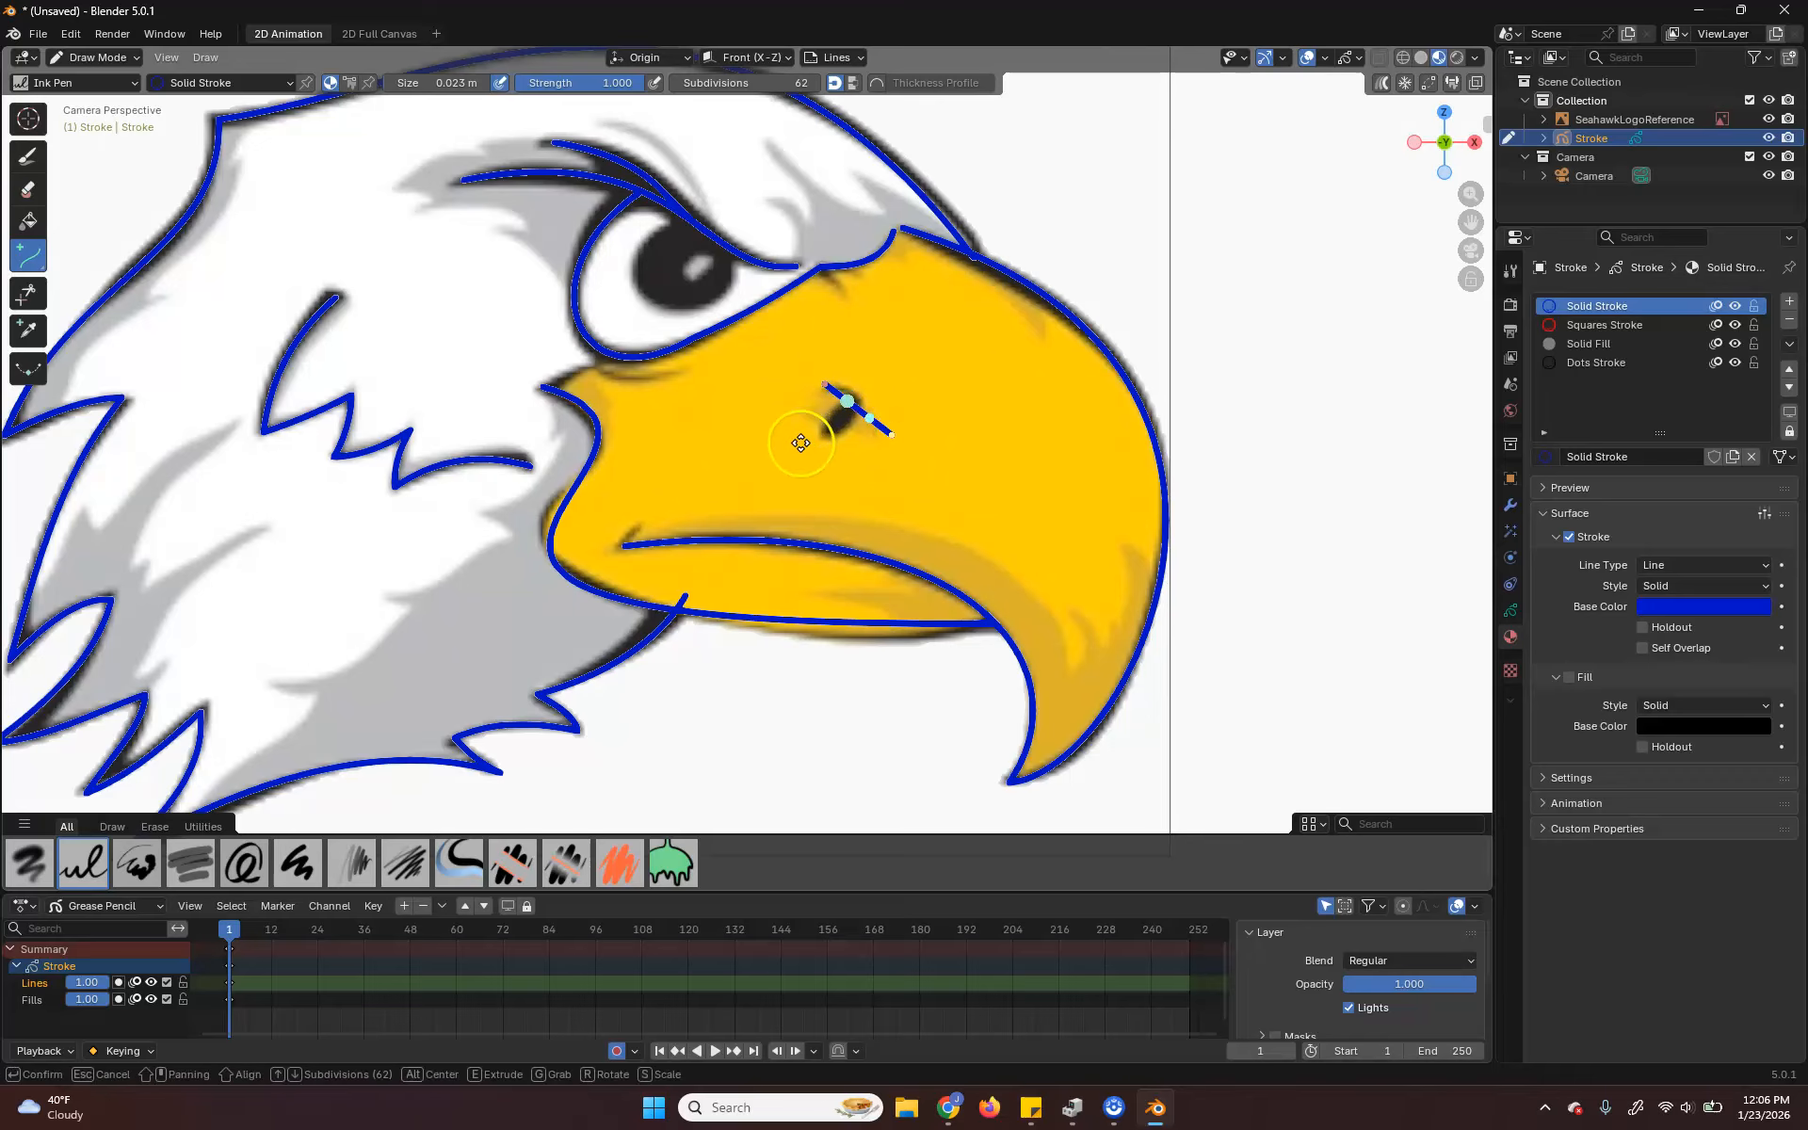
pyautogui.press('e')
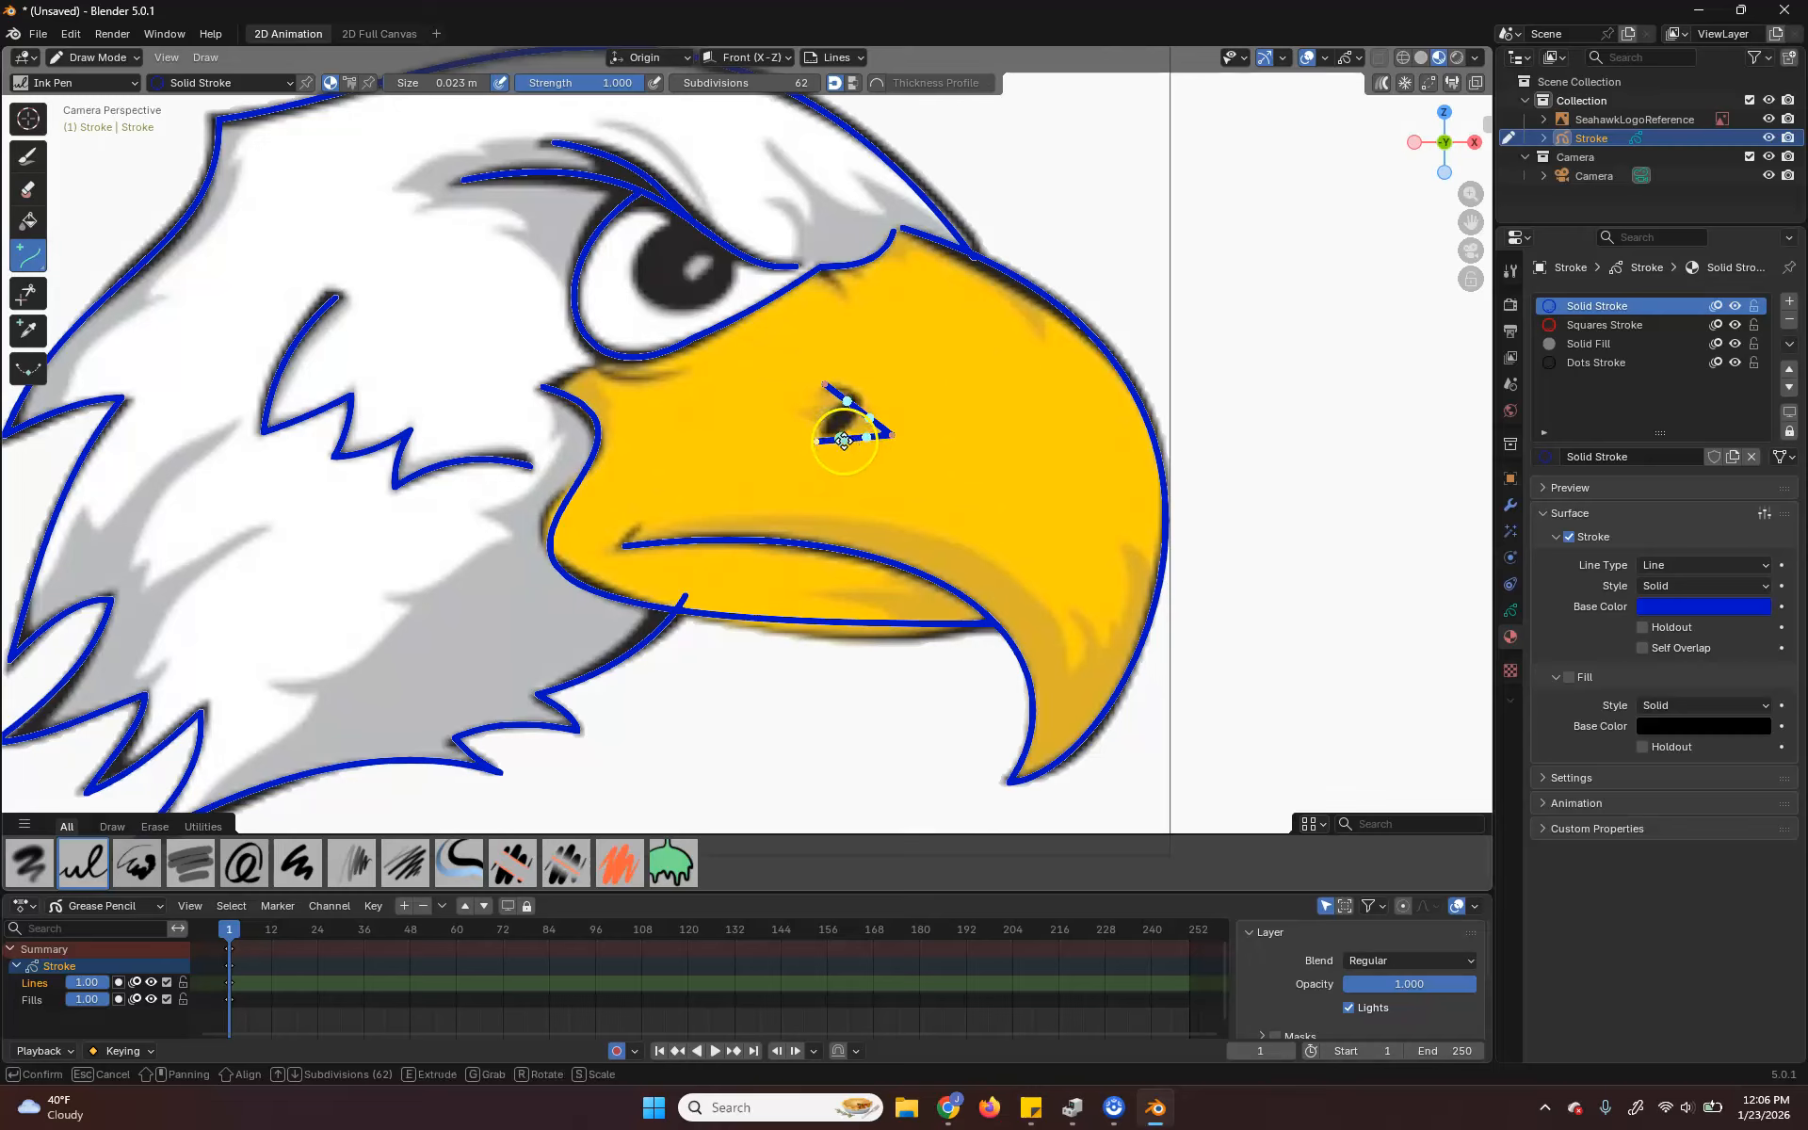
pyautogui.moveTo(860, 436); pyautogui.dragTo(818, 454)
pyautogui.scroll(4, 877, 411)
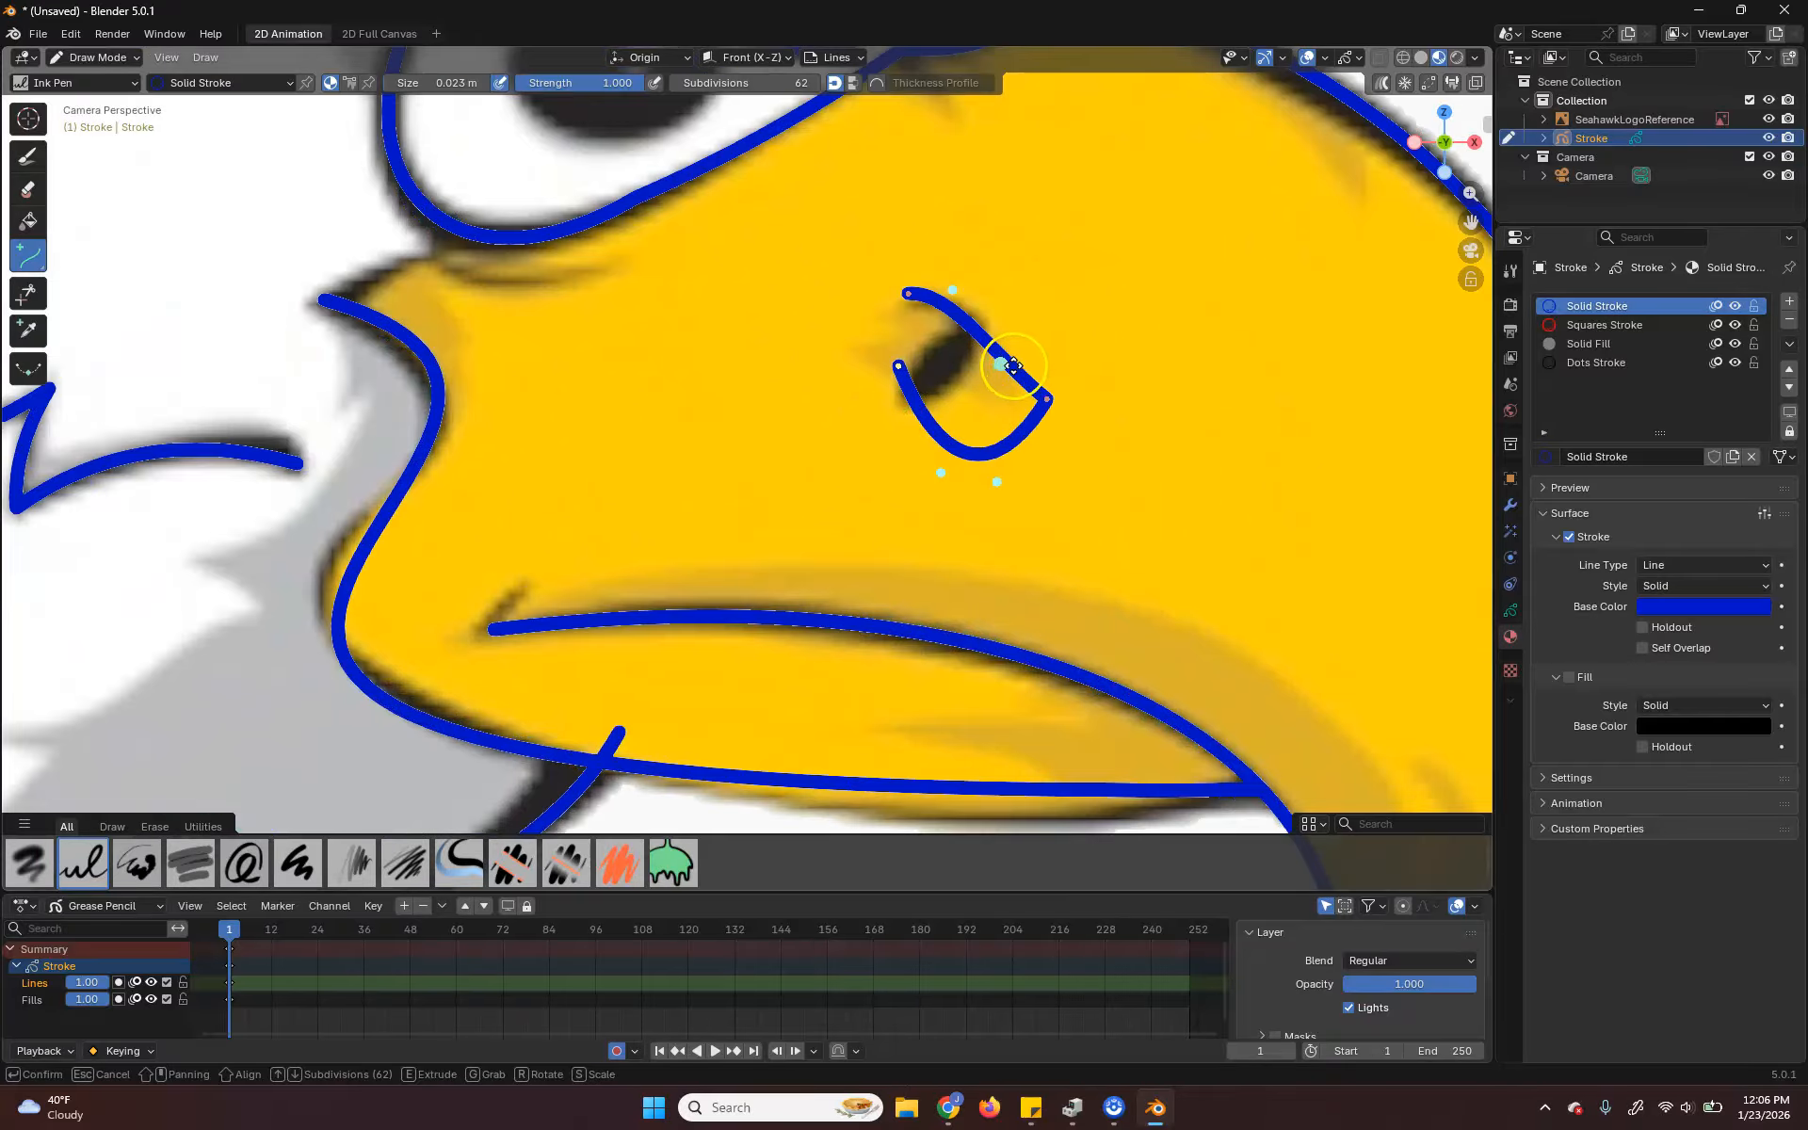
# - Reshape the nostril segments into a narrow teardrop loop with a short upper tail matching the reference, and finish the stroke
pyautogui.moveTo(989, 317)
pyautogui.mouseDown()
pyautogui.moveTo(982, 347)
pyautogui.moveTo(892, 364)
pyautogui.moveTo(961, 297)
pyautogui.mouseUp()
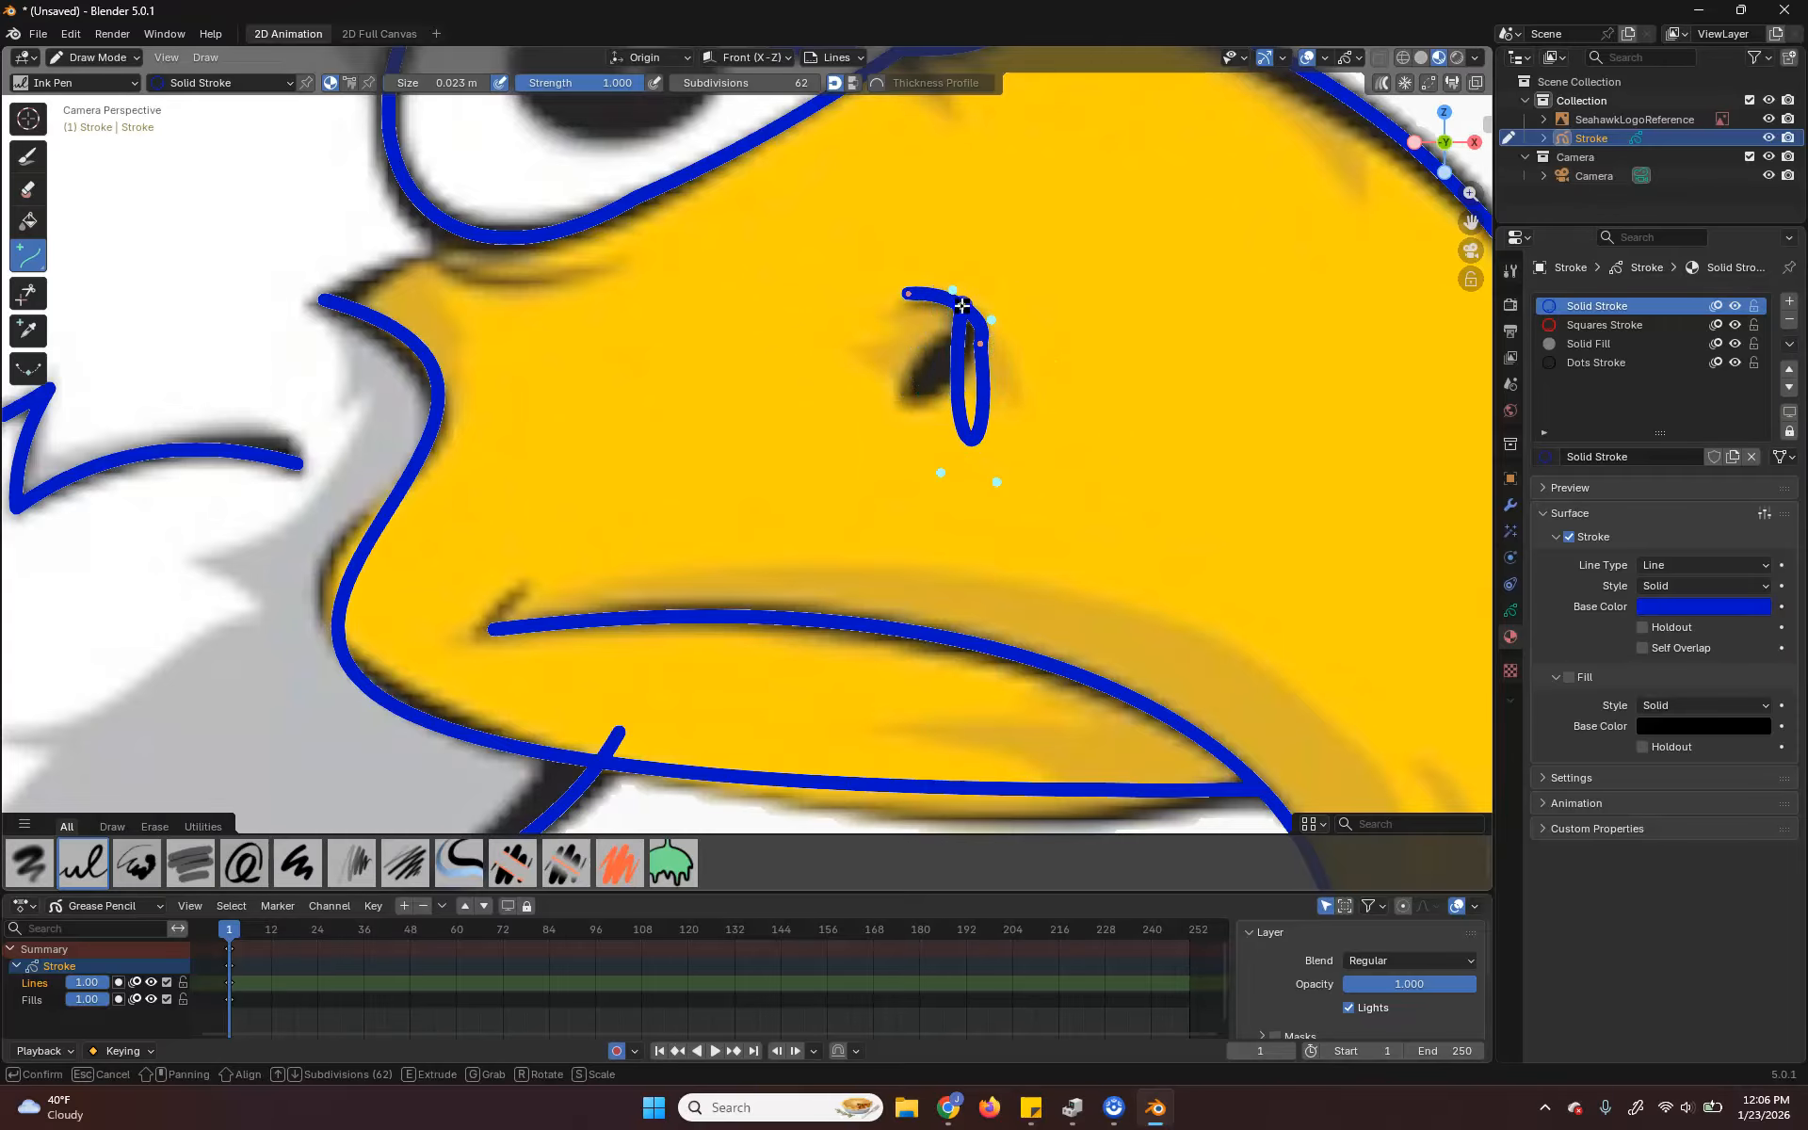
pyautogui.moveTo(941, 473); pyautogui.dragTo(816, 406)
pyautogui.moveTo(1001, 478); pyautogui.dragTo(947, 429)
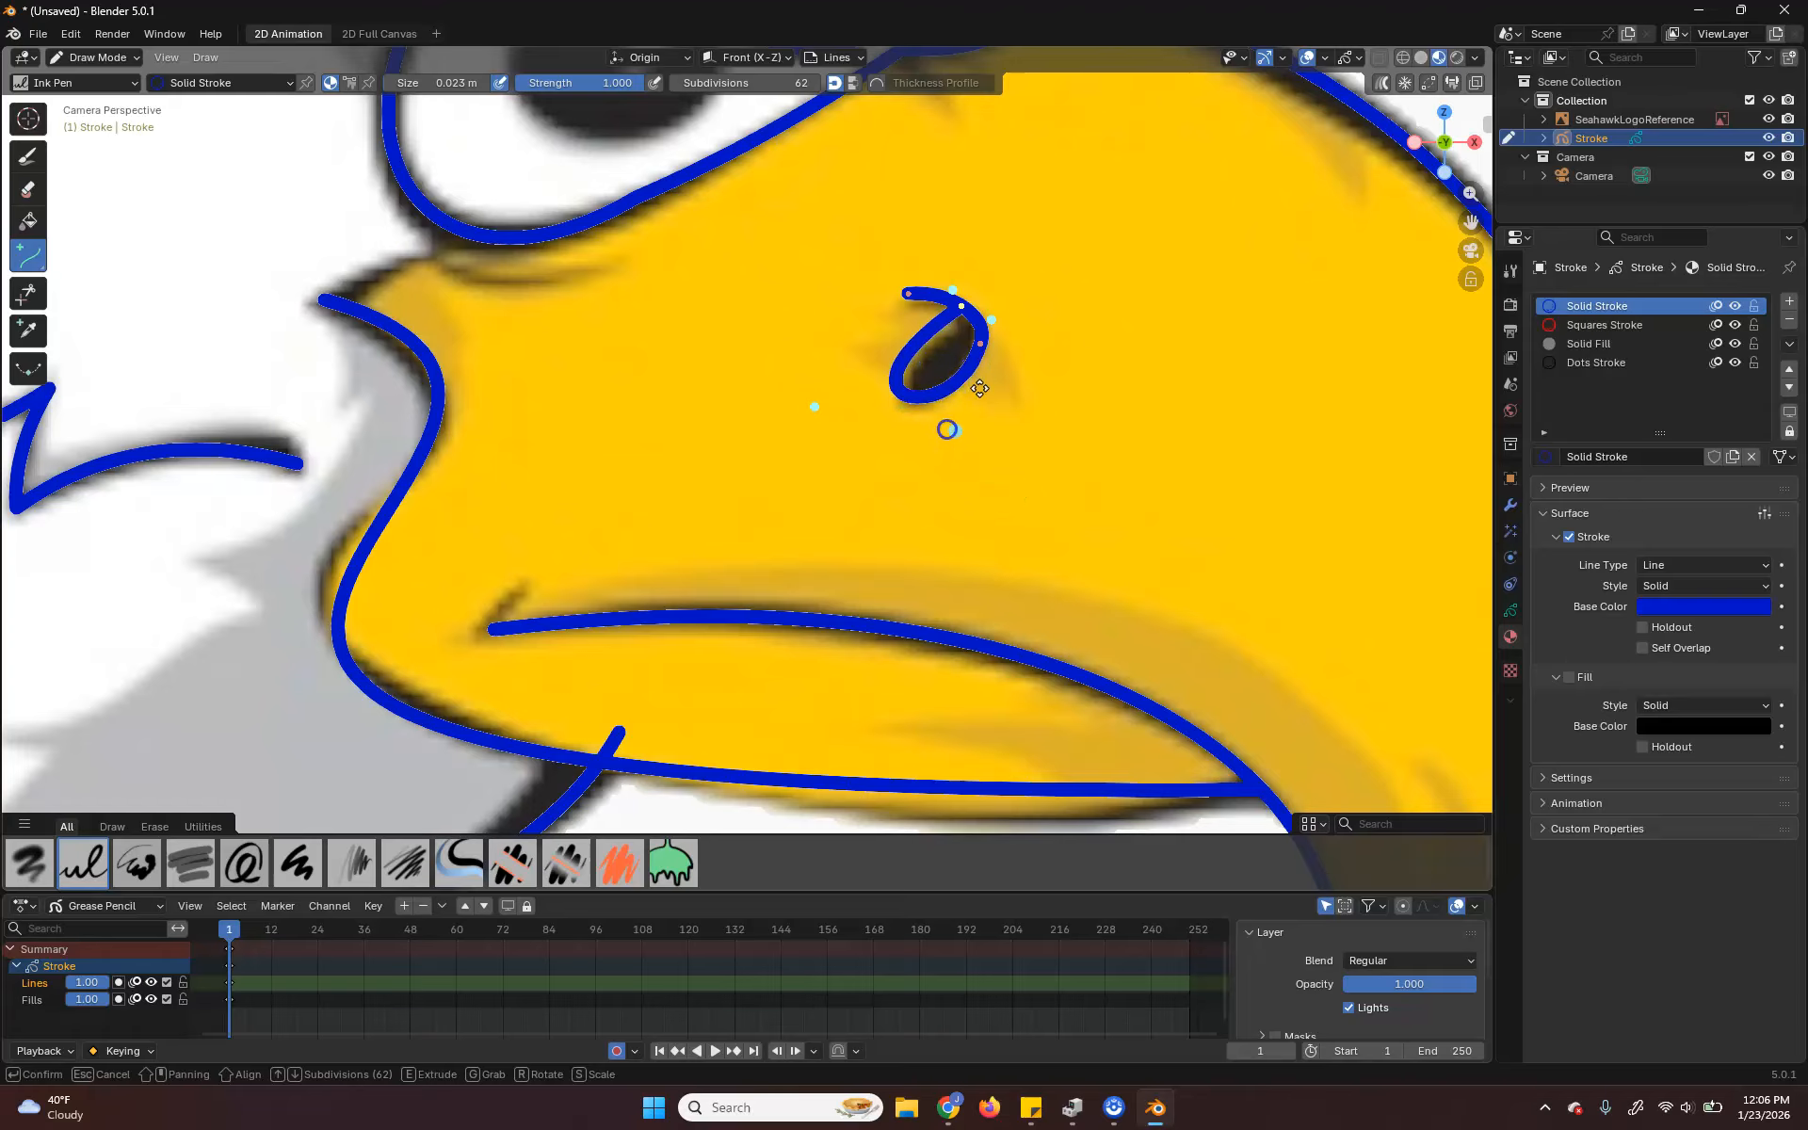
pyautogui.moveTo(815, 407); pyautogui.dragTo(836, 412)
pyautogui.moveTo(966, 308); pyautogui.dragTo(911, 282)
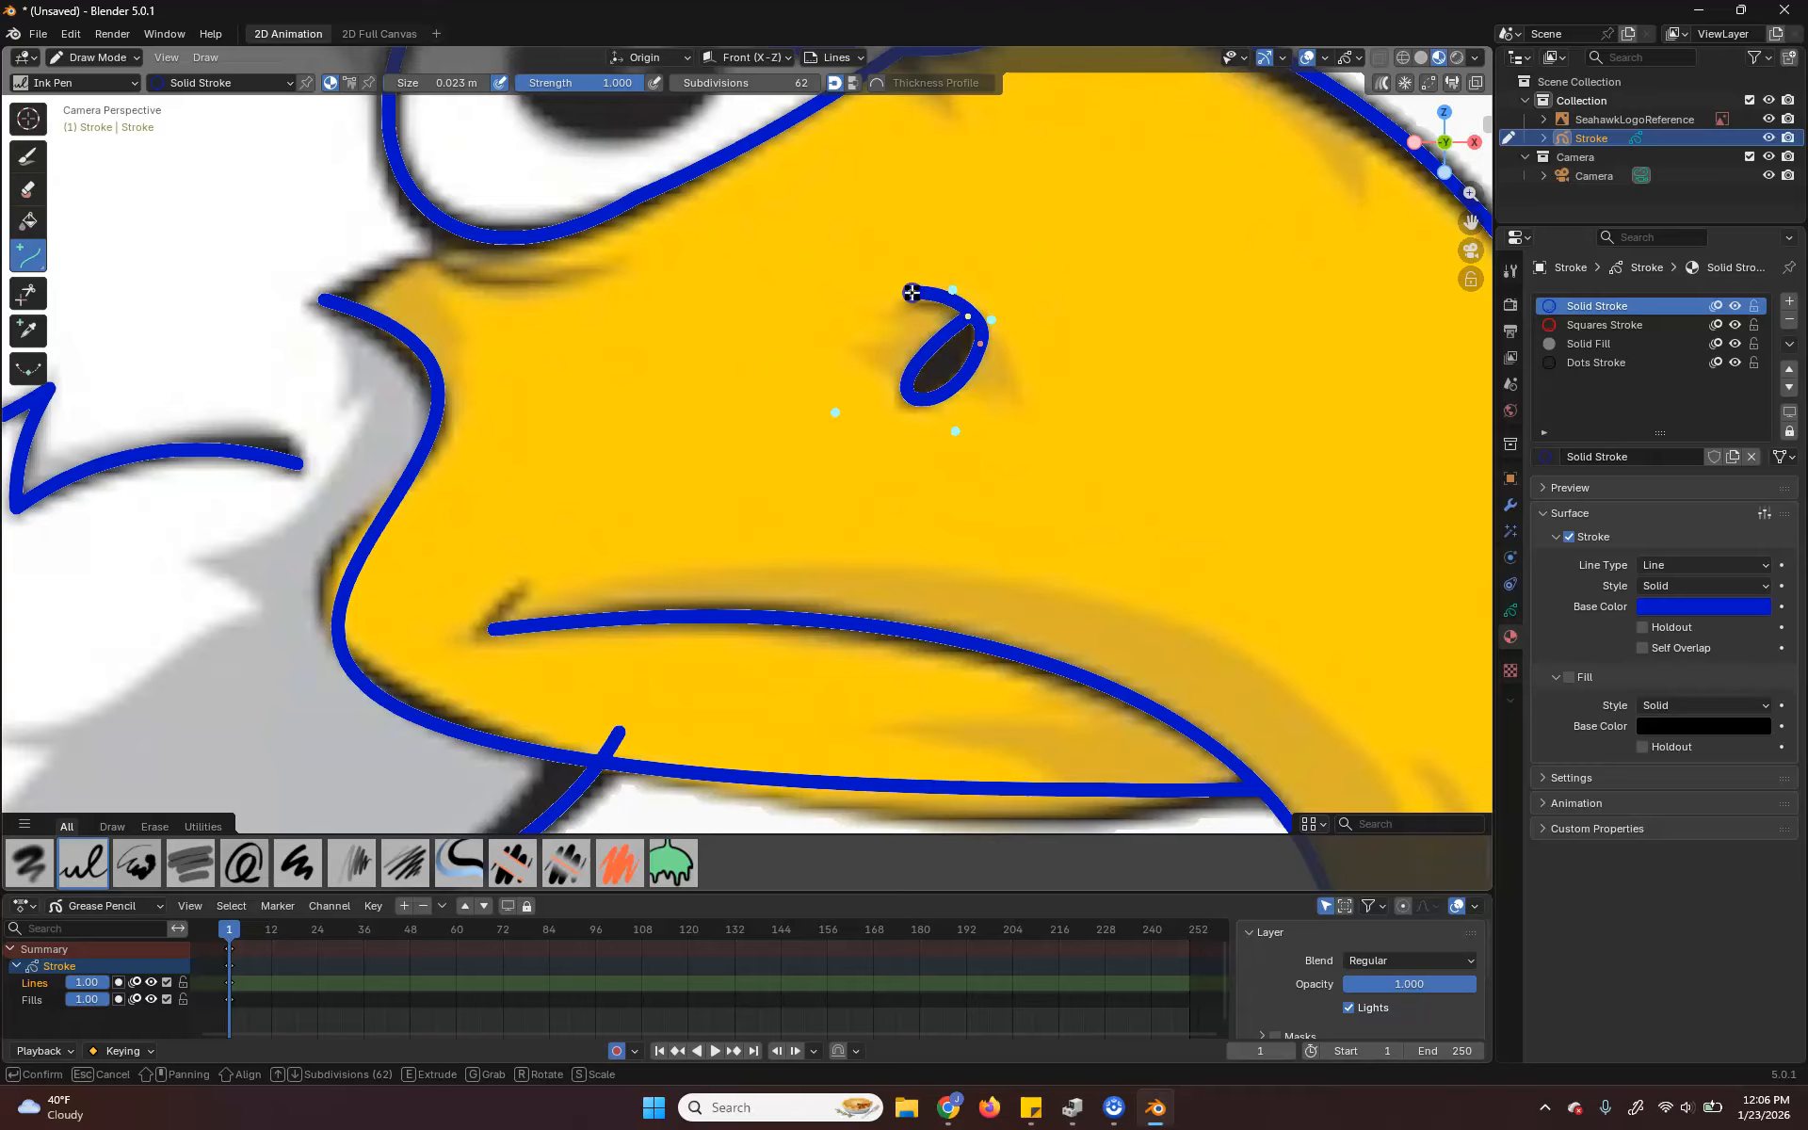
pyautogui.press('Return')
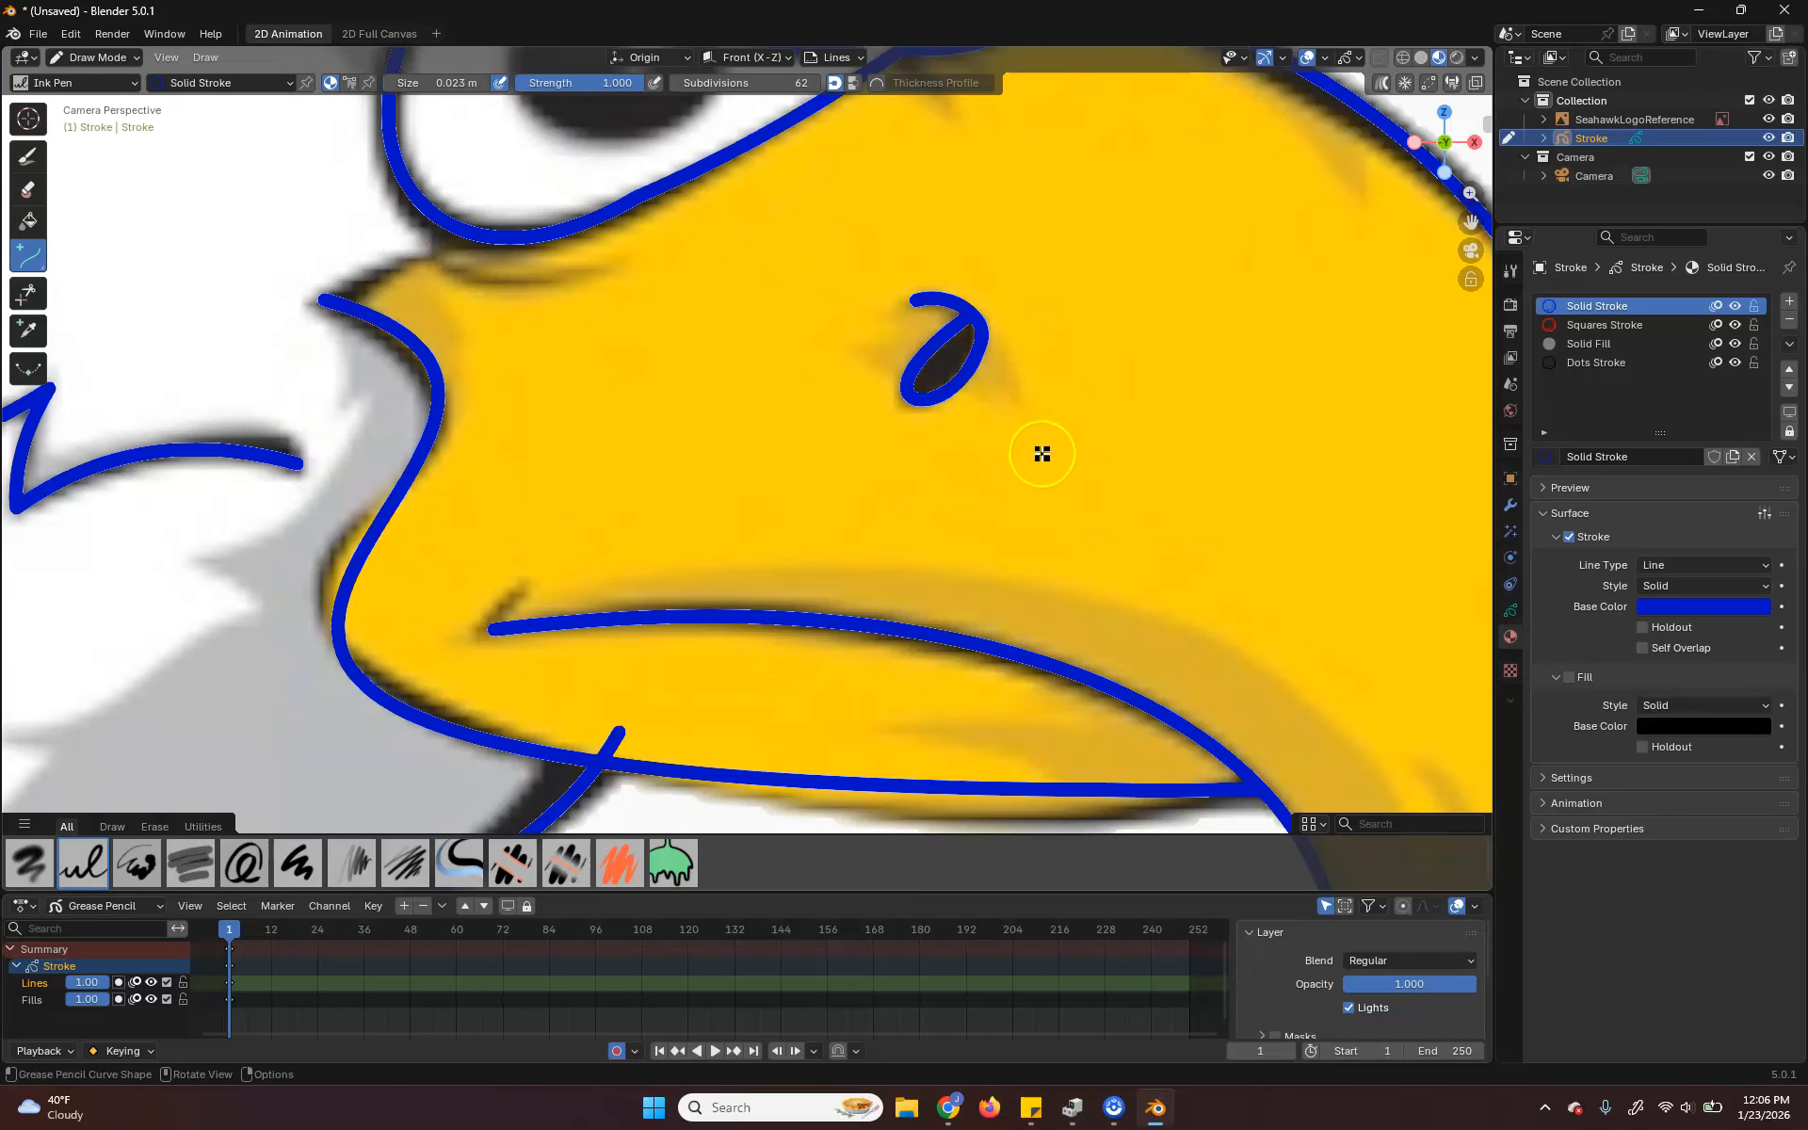
pyautogui.scroll(-5, 1045, 468)
pyautogui.scroll(-2, 1046, 468)
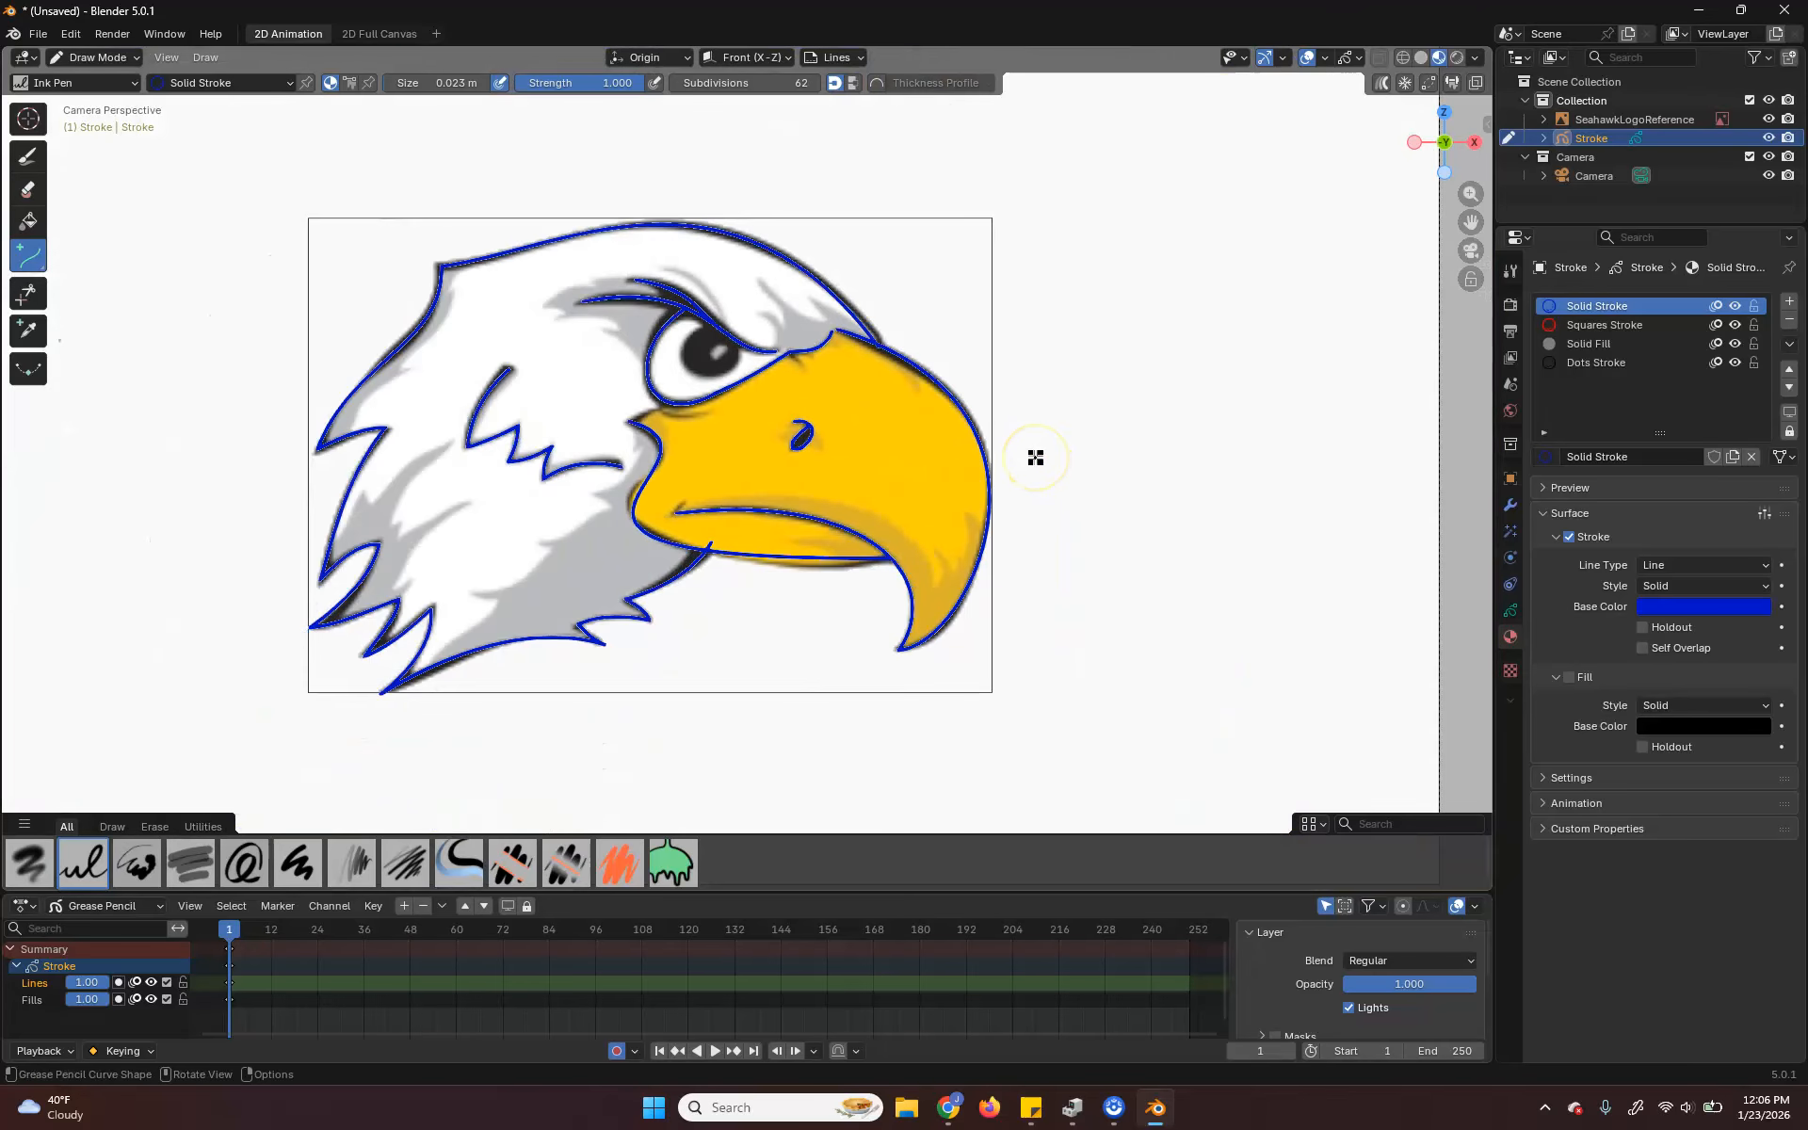